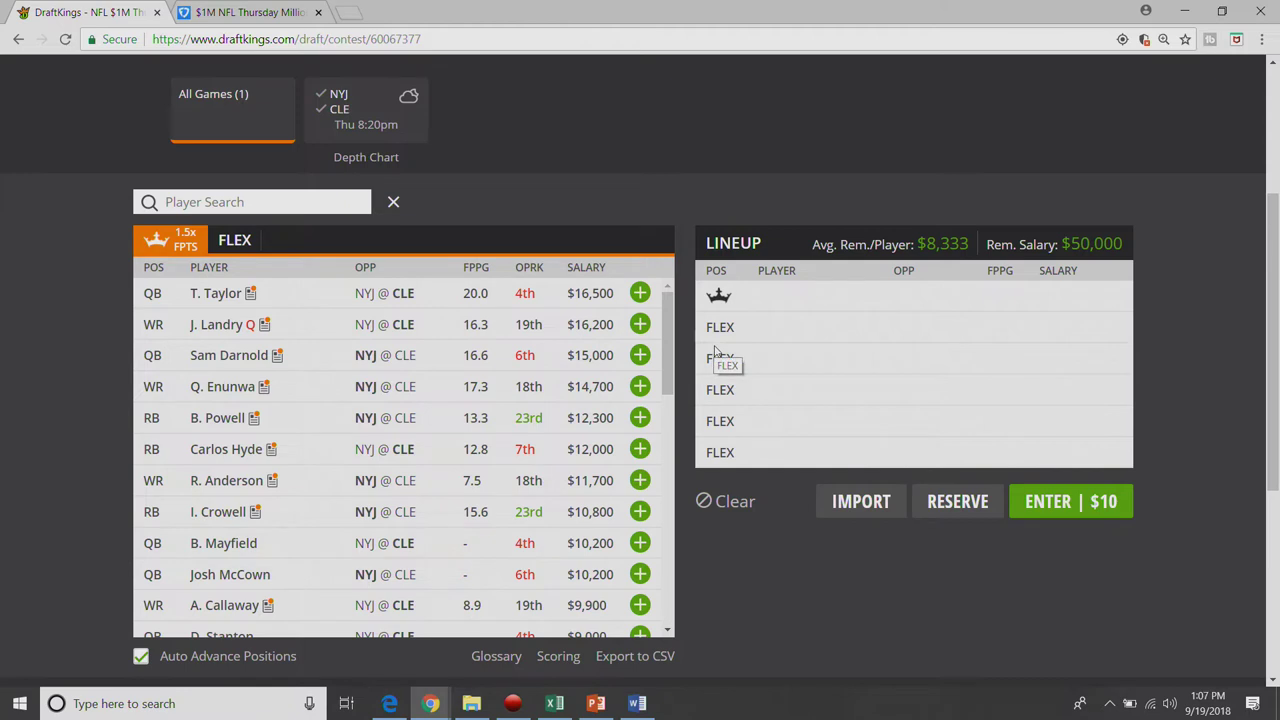
Step: Place T. Taylor in the DraftKings captain slot at $16,500, leaving $33,500 salary
left_click(640, 293)
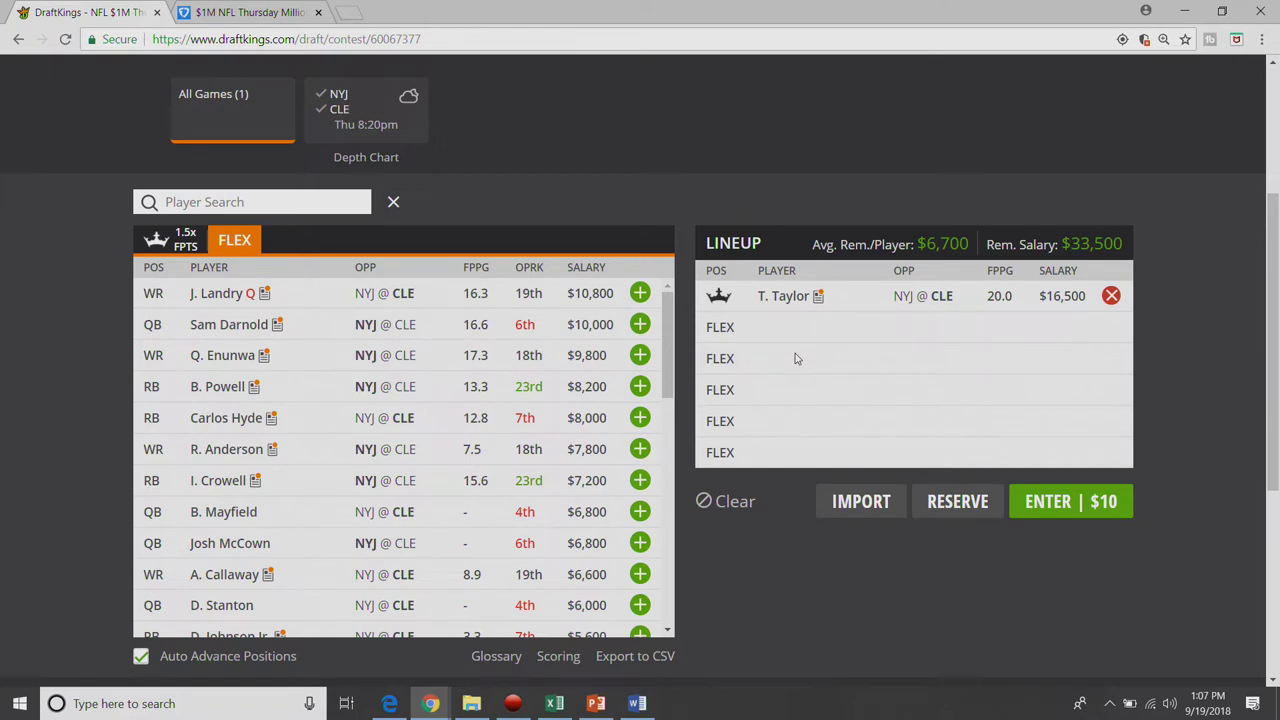
Step: Add J. Landry to the first DraftKings FLEX slot at $10,800
left_click(640, 293)
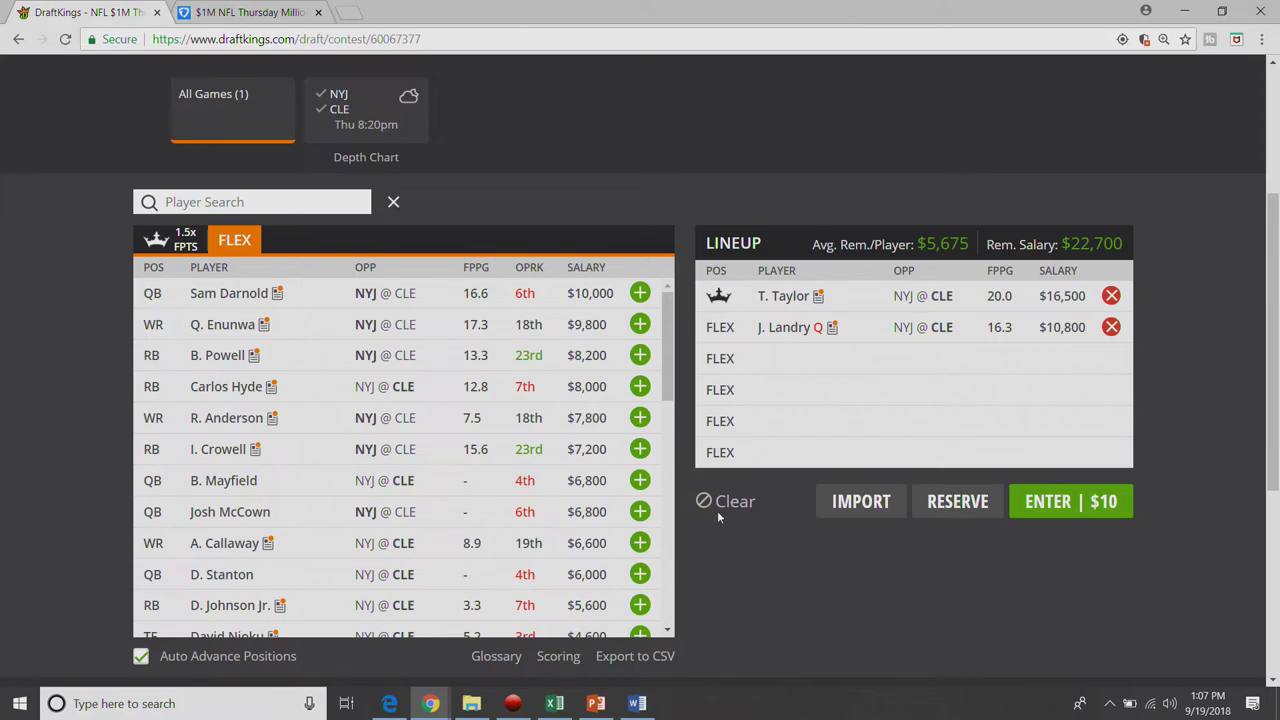
left_click(782, 332)
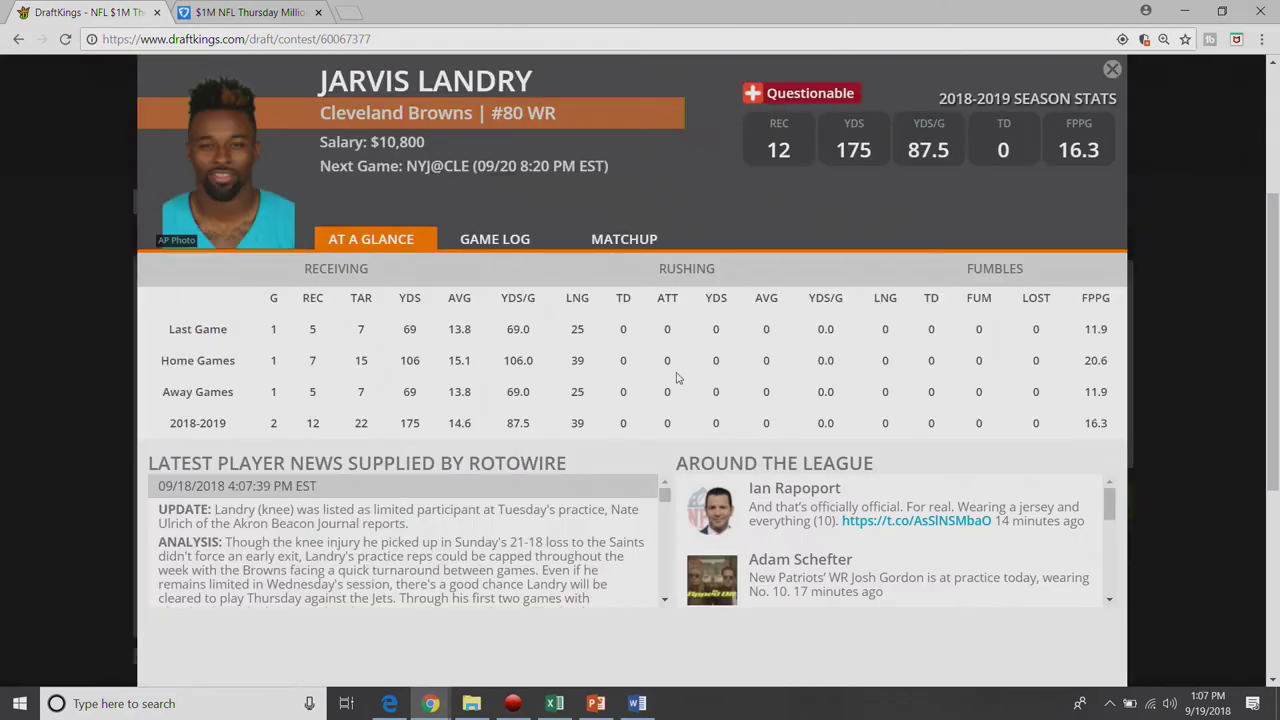
left_click(506, 245)
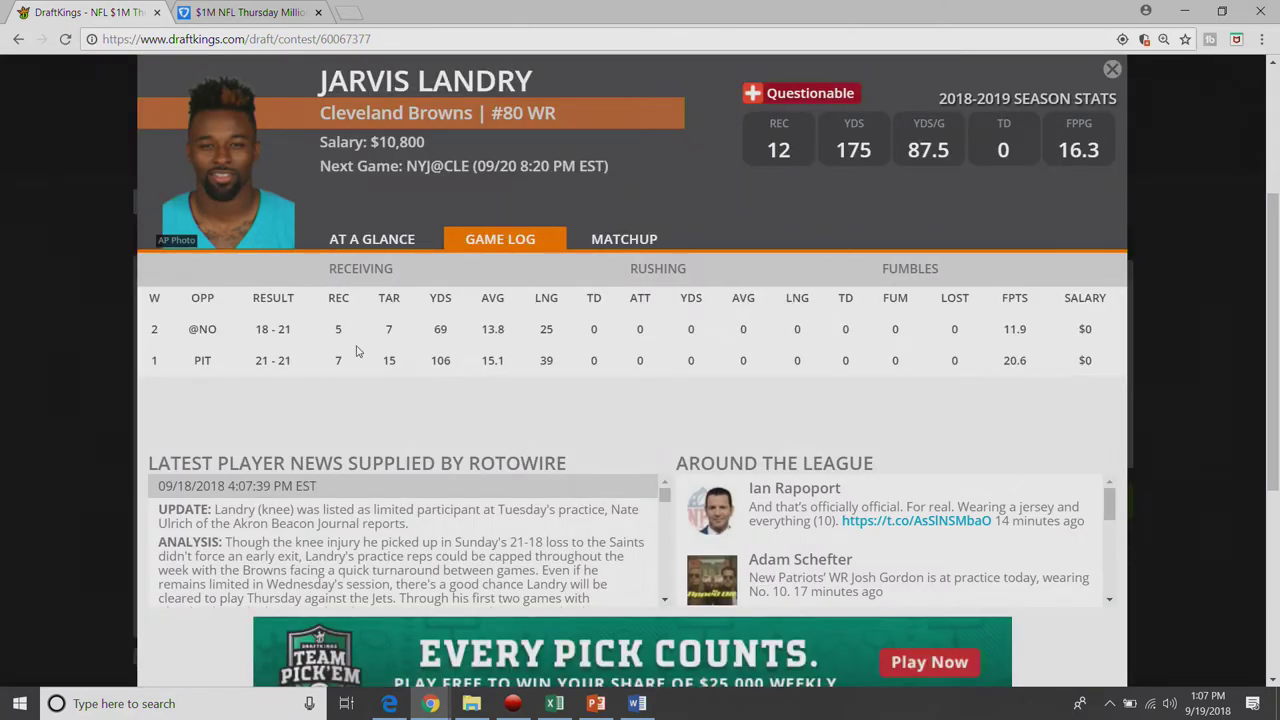
left_click_drag(325, 340, 454, 331)
left_click(450, 413)
left_click(1113, 69)
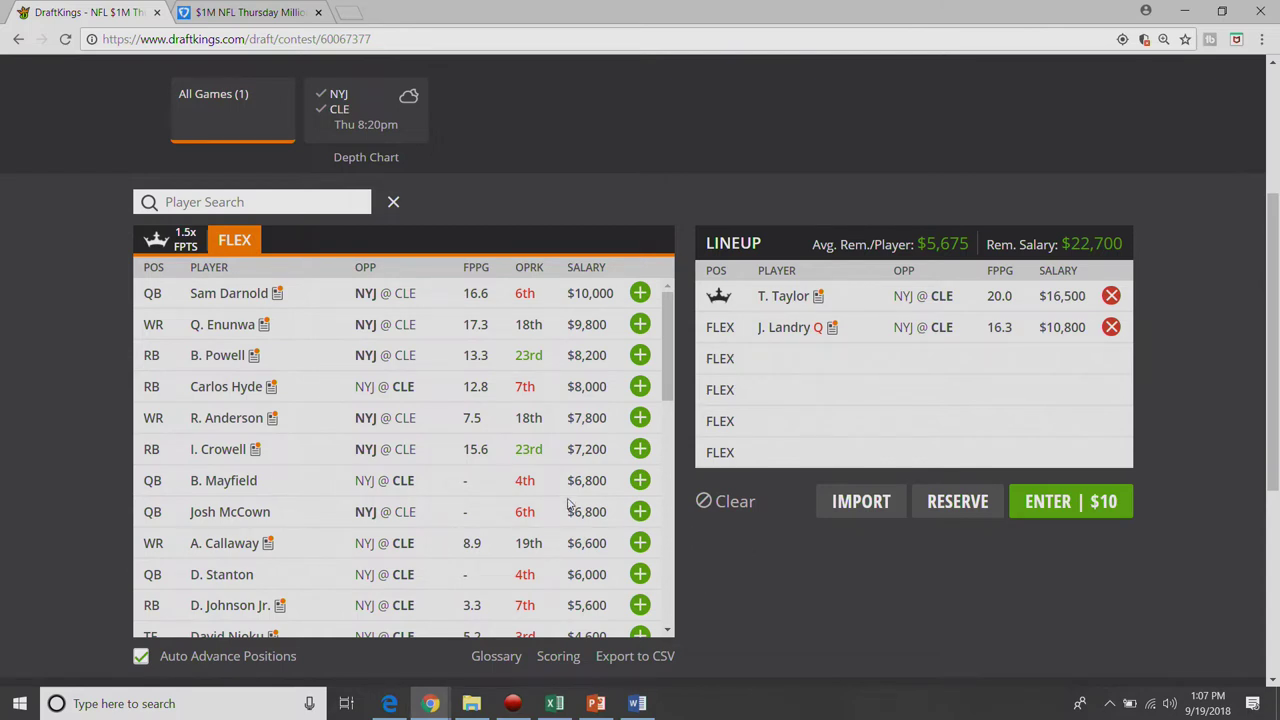
scroll(568, 505, "down", 1)
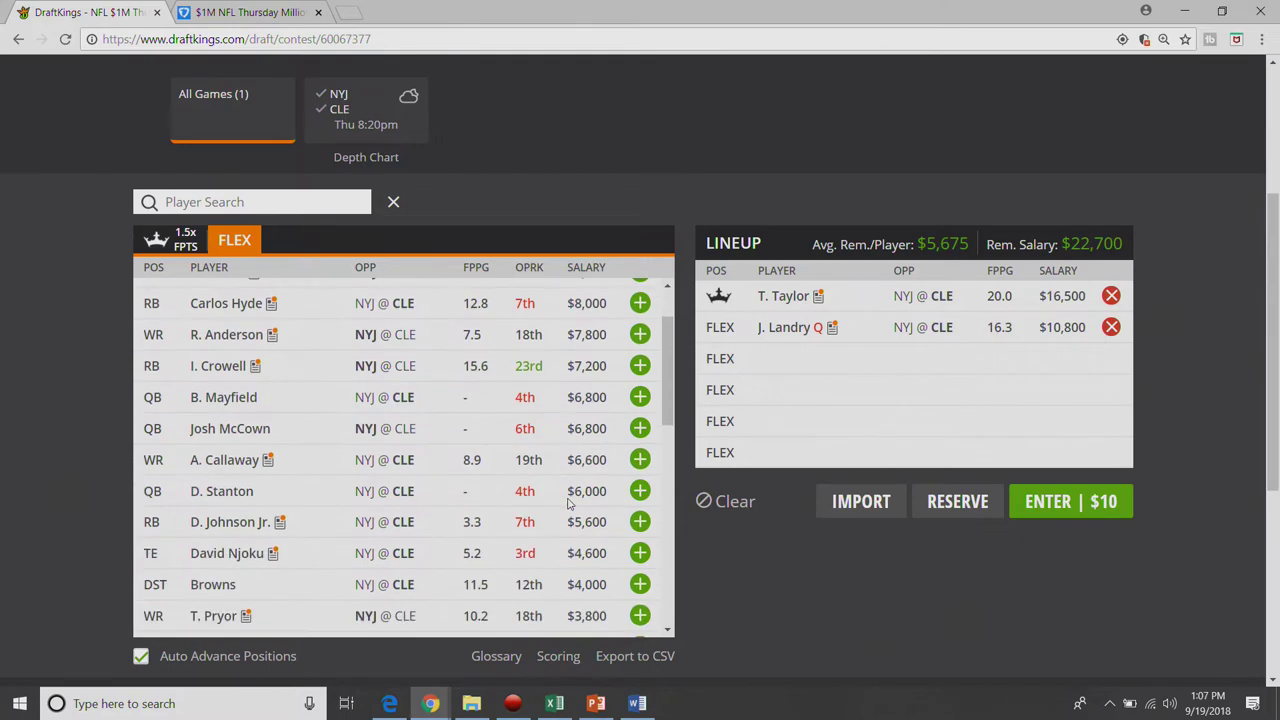
scroll(568, 505, "down", 1)
left_click(229, 380)
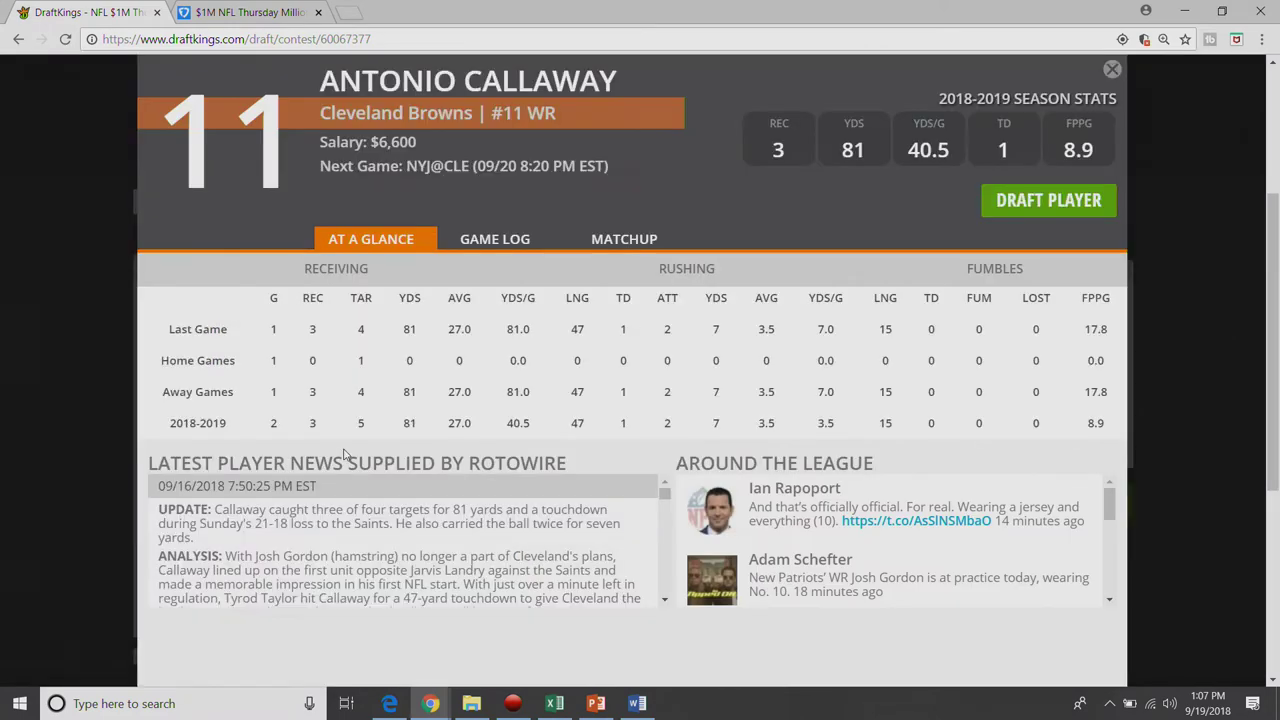
left_click(495, 240)
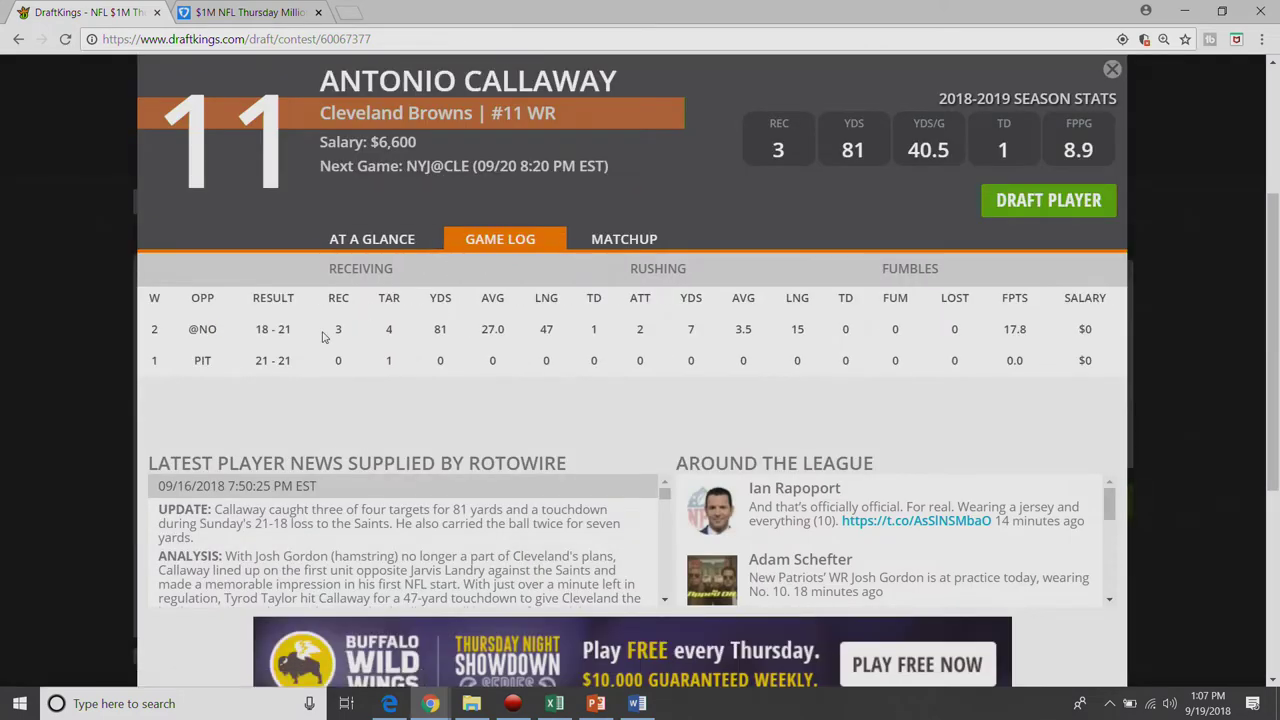
double_click(536, 330)
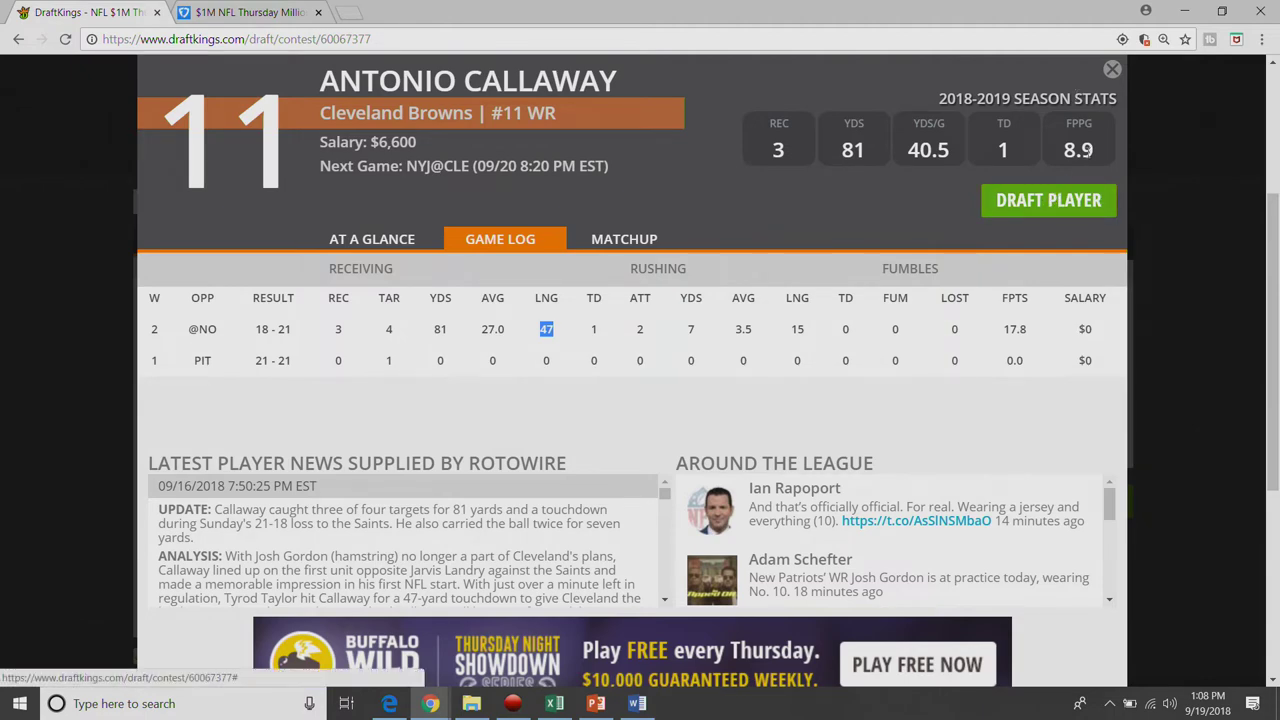
left_click(1111, 72)
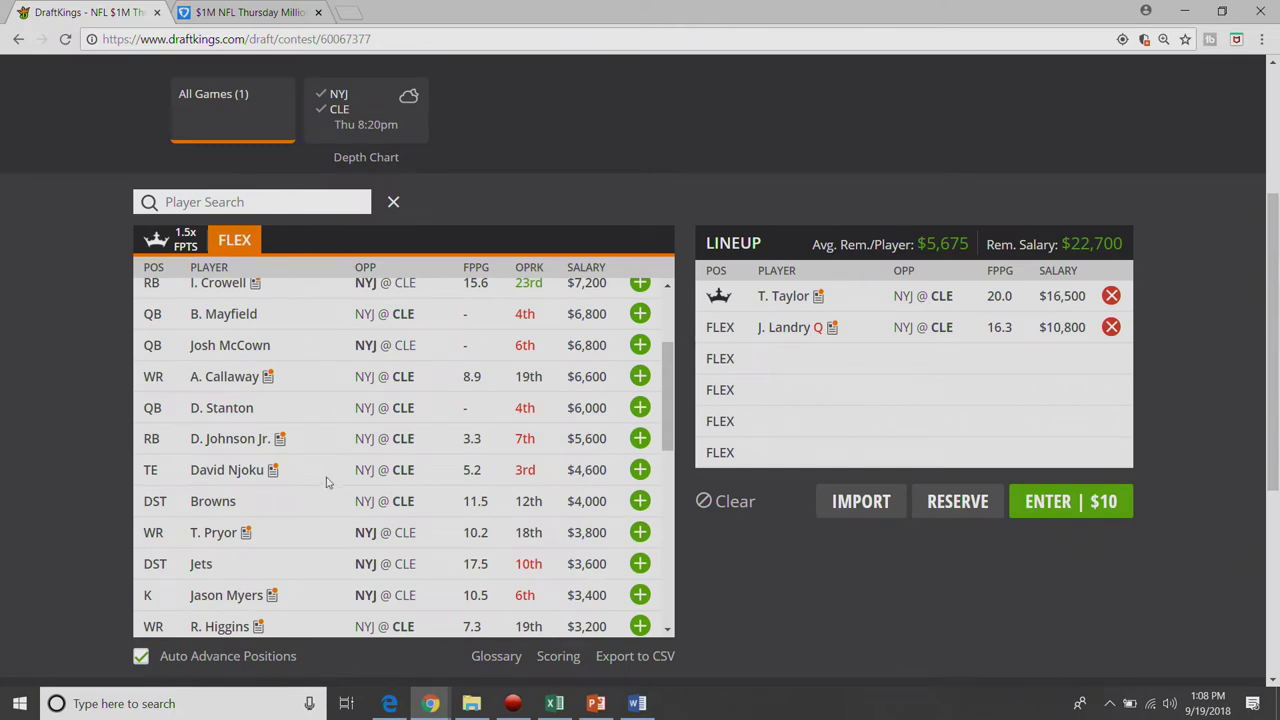
Step: Check David Njoku's game log and draft him into a FLEX slot at $4,600
left_click(231, 484)
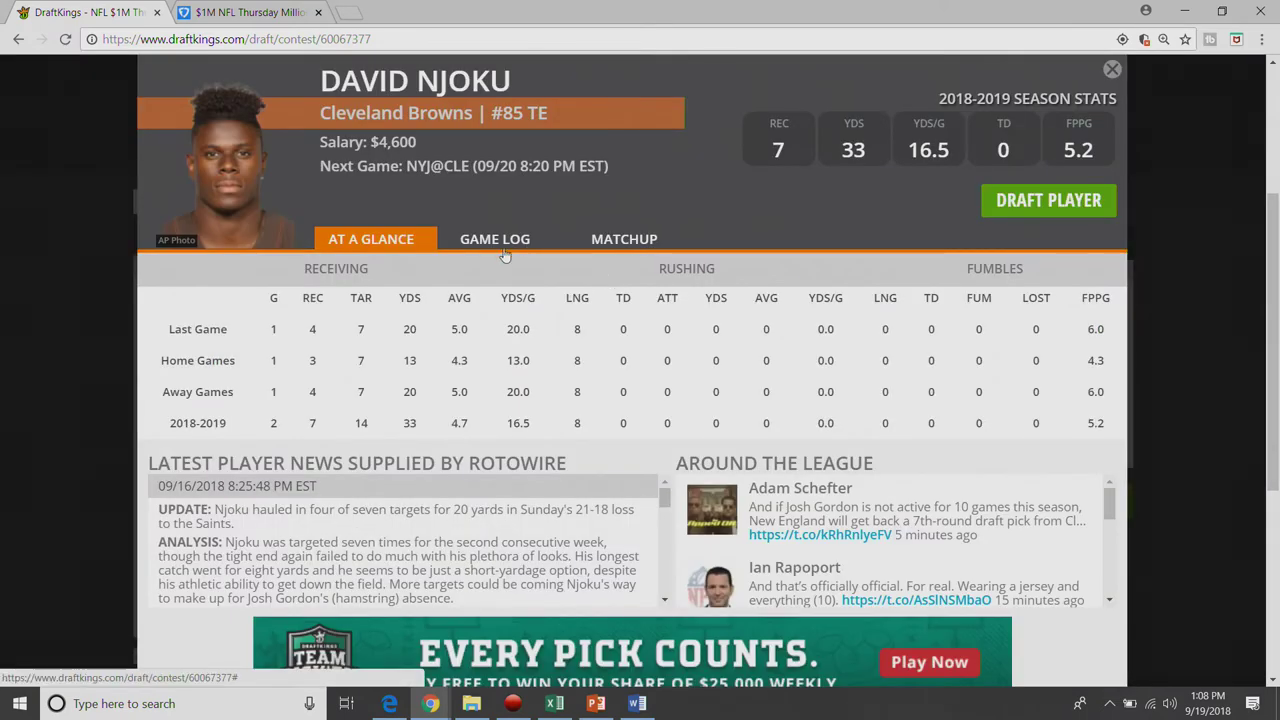
left_click(502, 248)
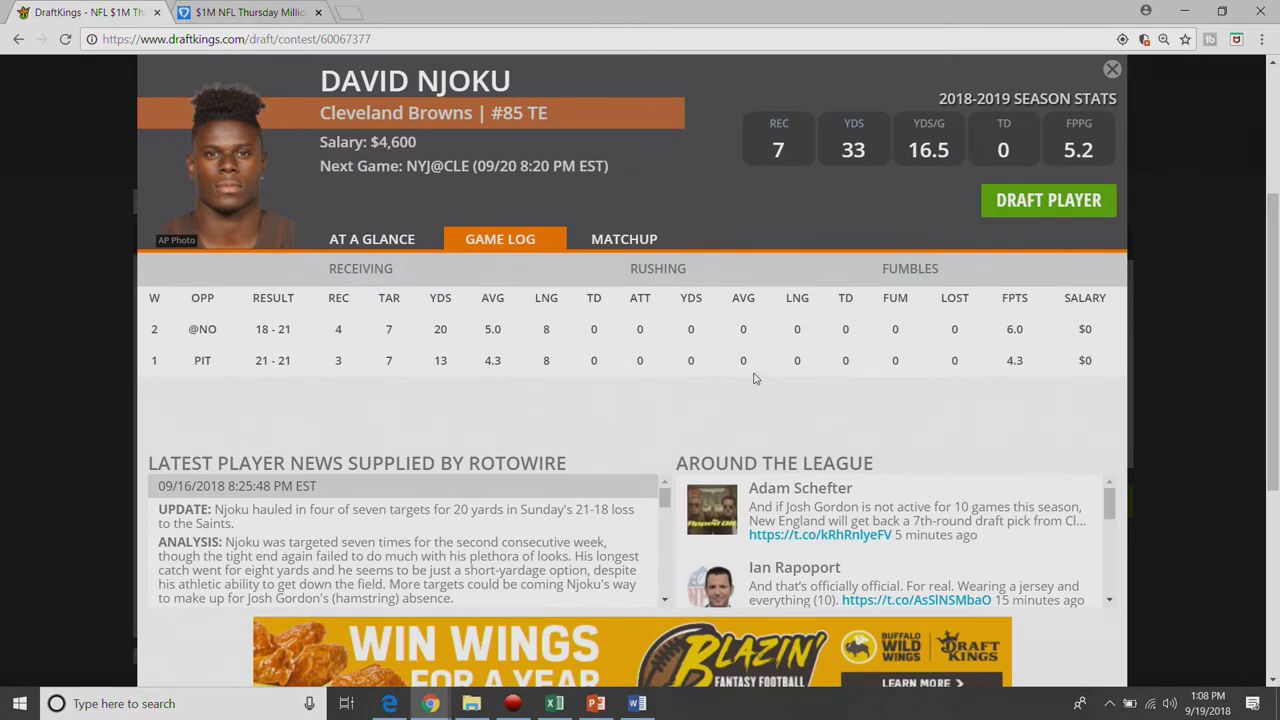
left_click(1099, 196)
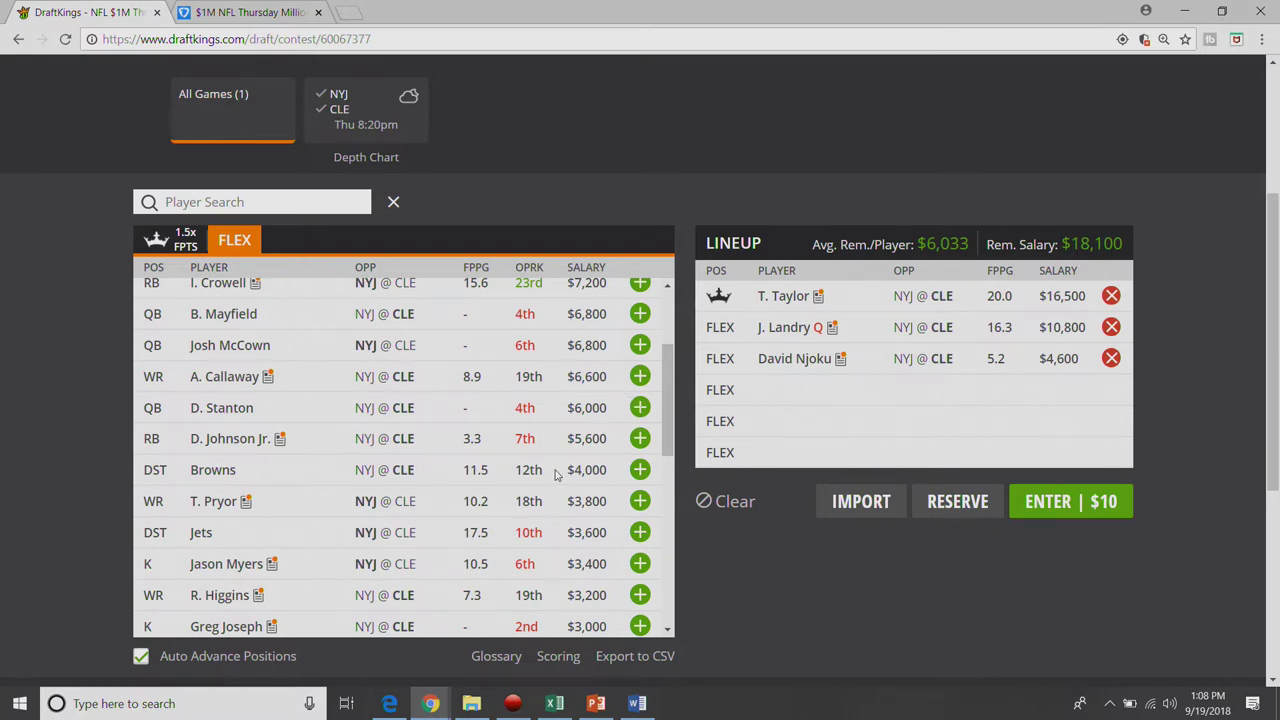
scroll(500, 492, "down", 3)
scroll(493, 496, "up", 3)
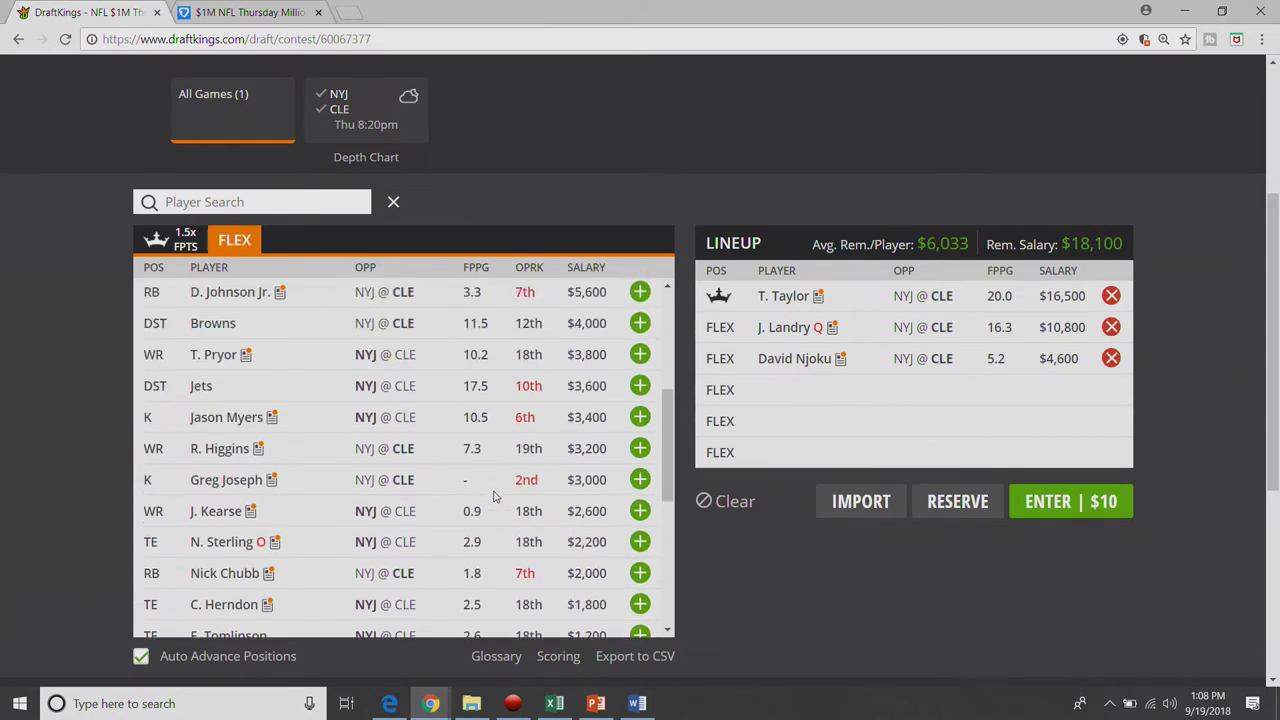
scroll(493, 496, "down", 1)
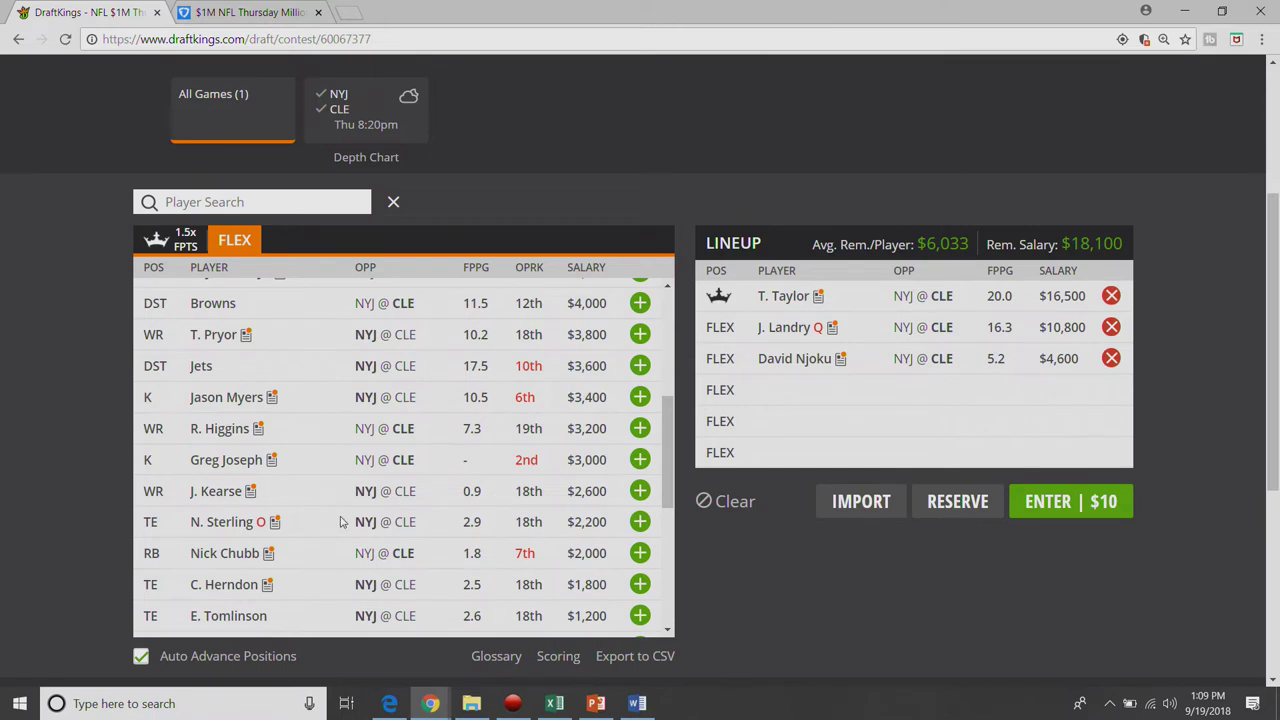
scroll(342, 520, "down", 3)
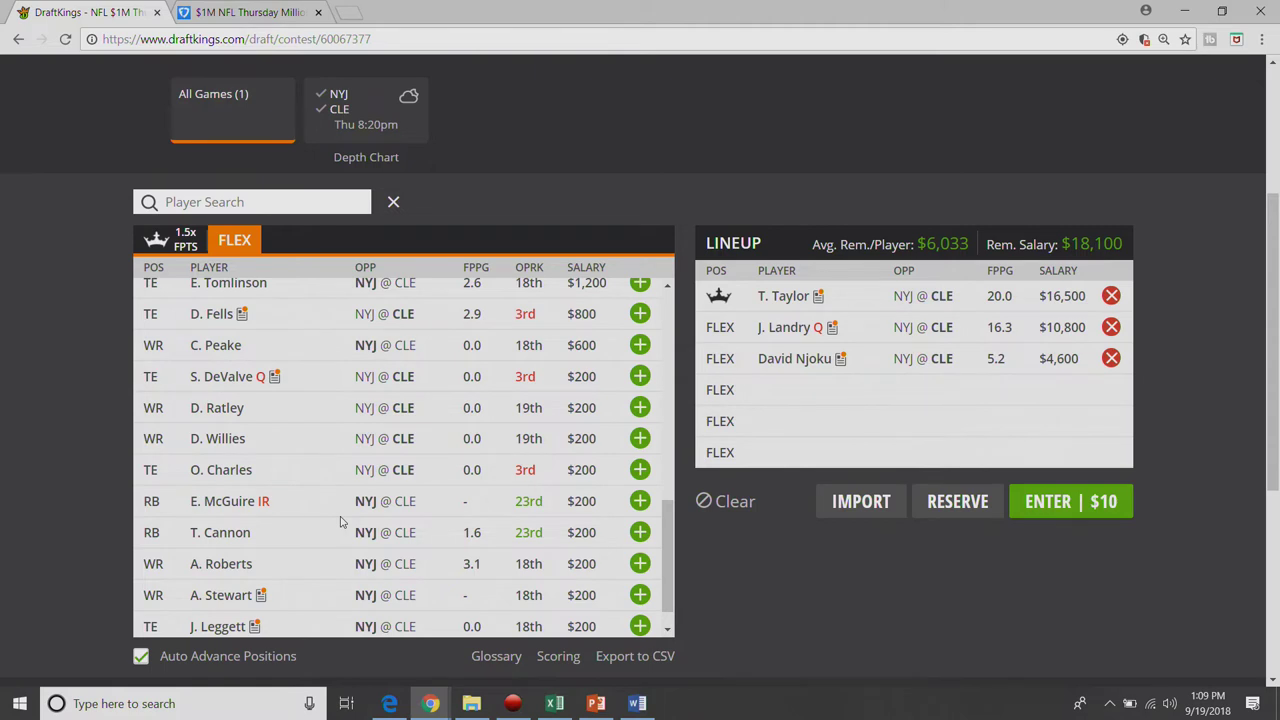
scroll(348, 485, "up", 4)
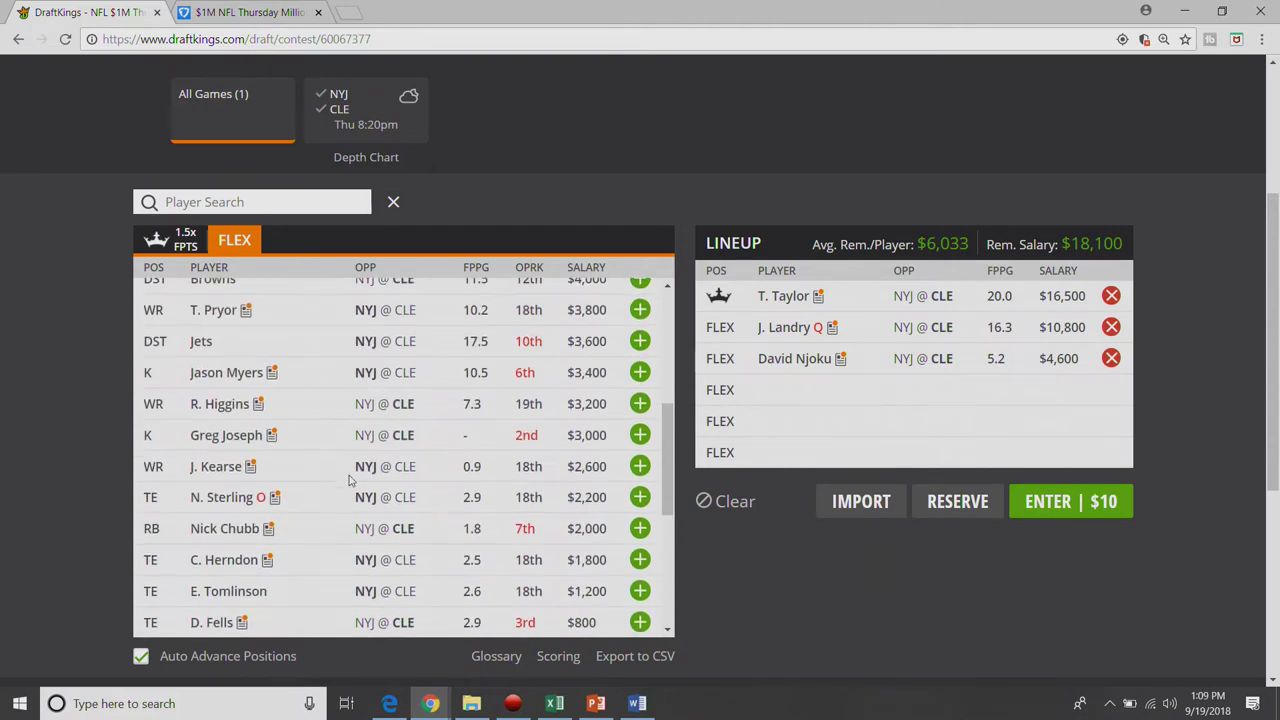
scroll(349, 481, "down", 1)
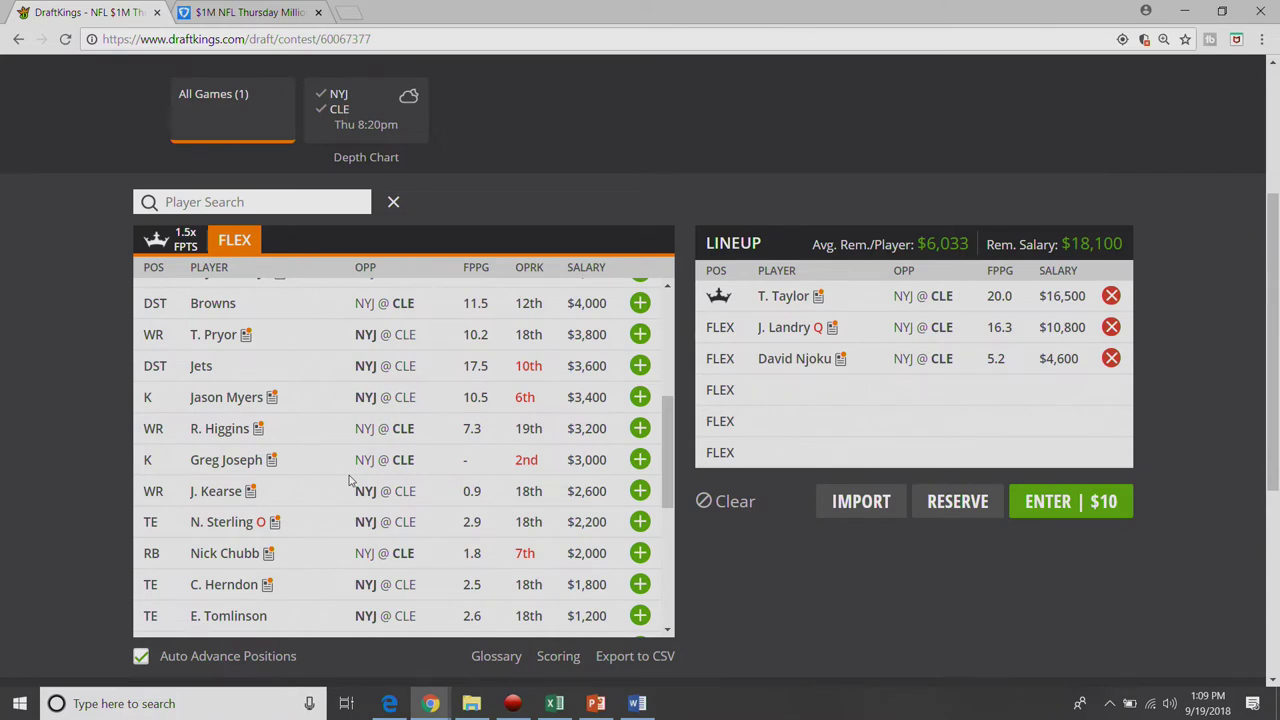
left_click(638, 303)
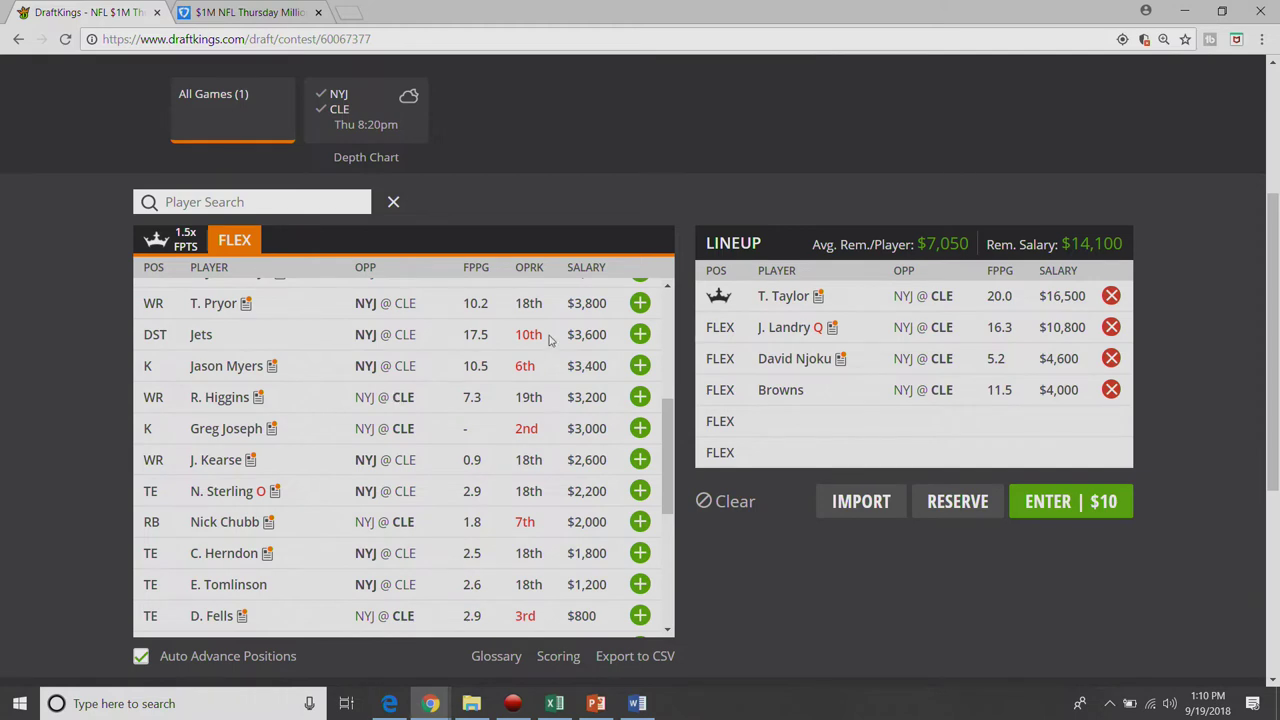
Step: Scroll the player list back to the top and bring up Q. Enunwa's player card
scroll(552, 340, "up", 4)
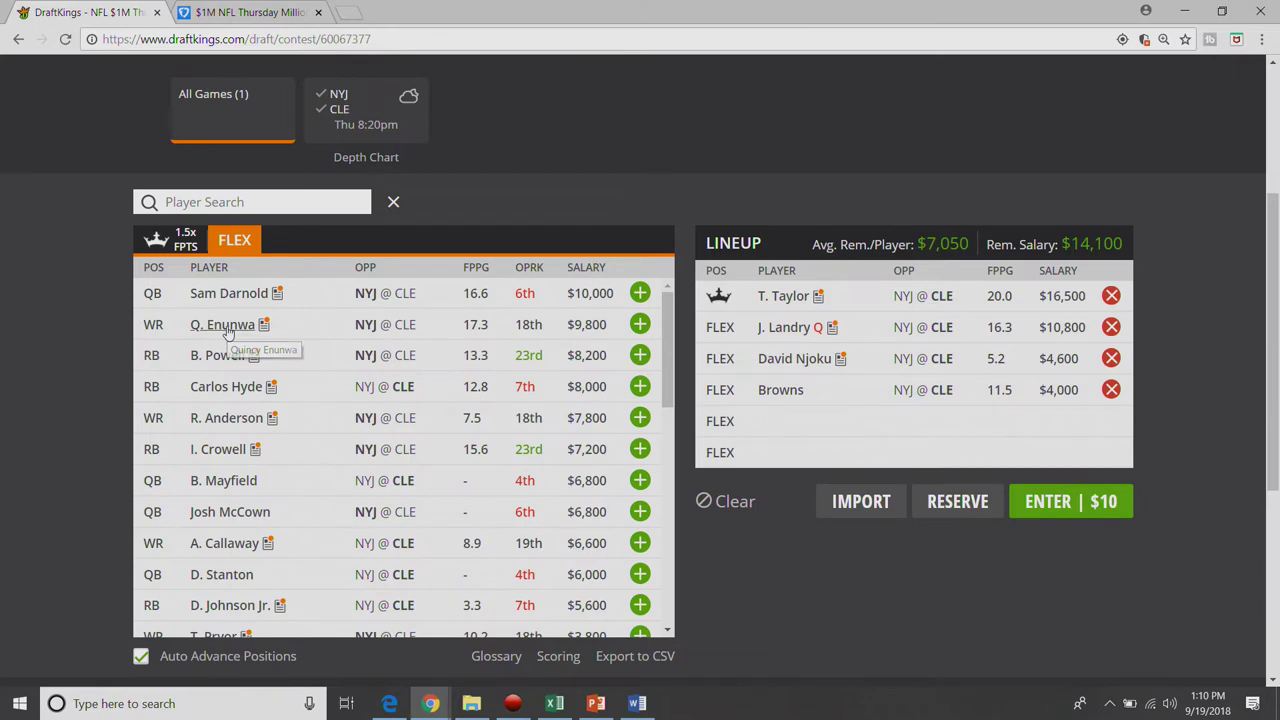
left_click(230, 325)
Step: Review Enunwa's game log, then add Sam Darnold as a FLEX at $10,000, leaving $4,100
left_click(512, 246)
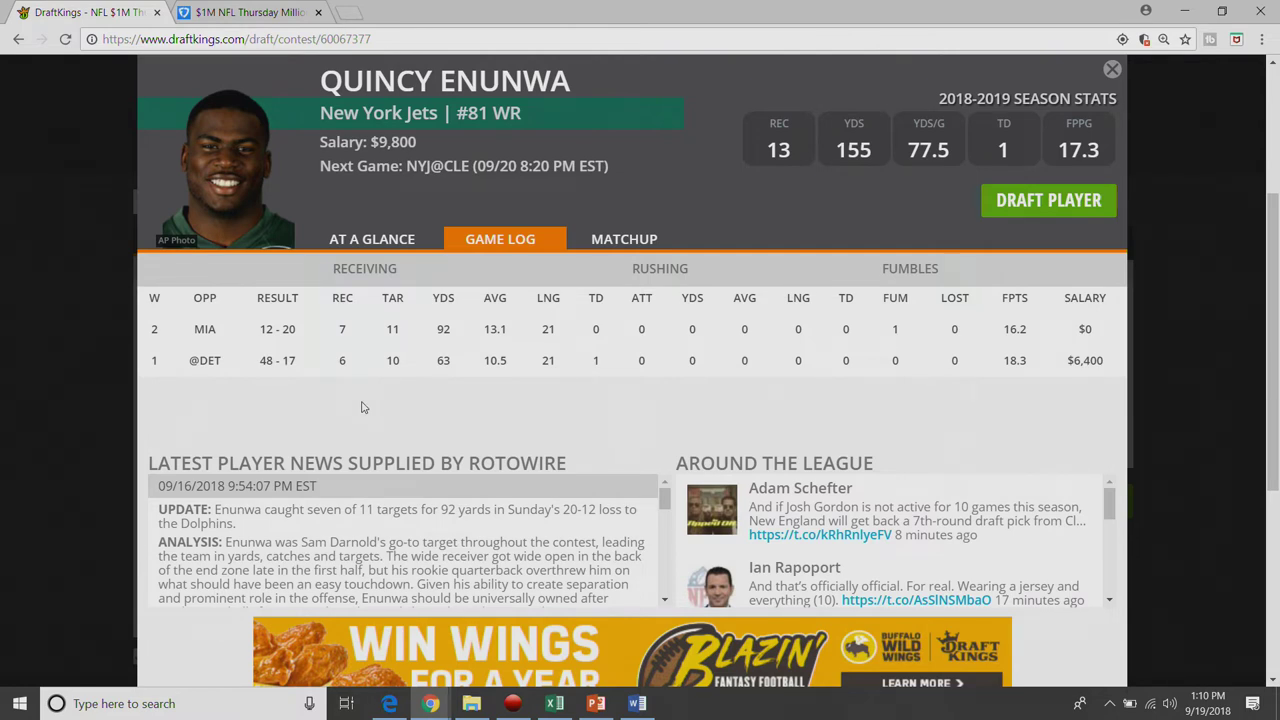
left_click(1112, 70)
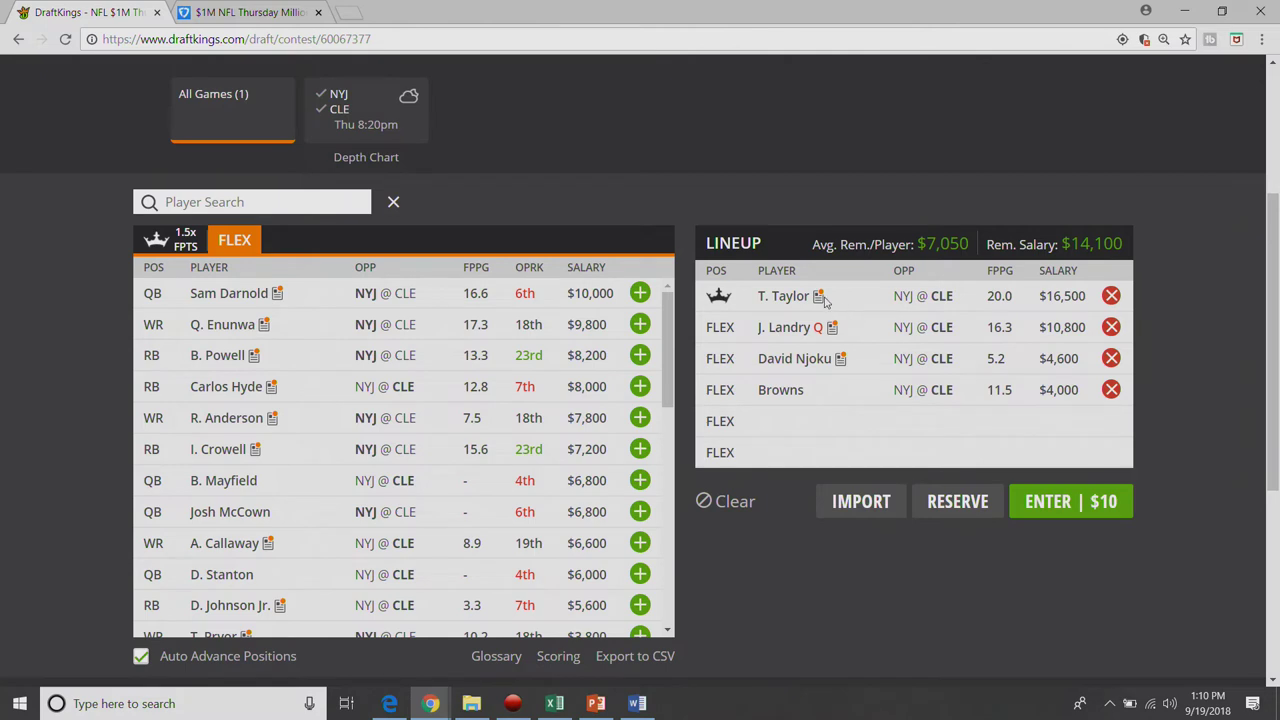
left_click(640, 293)
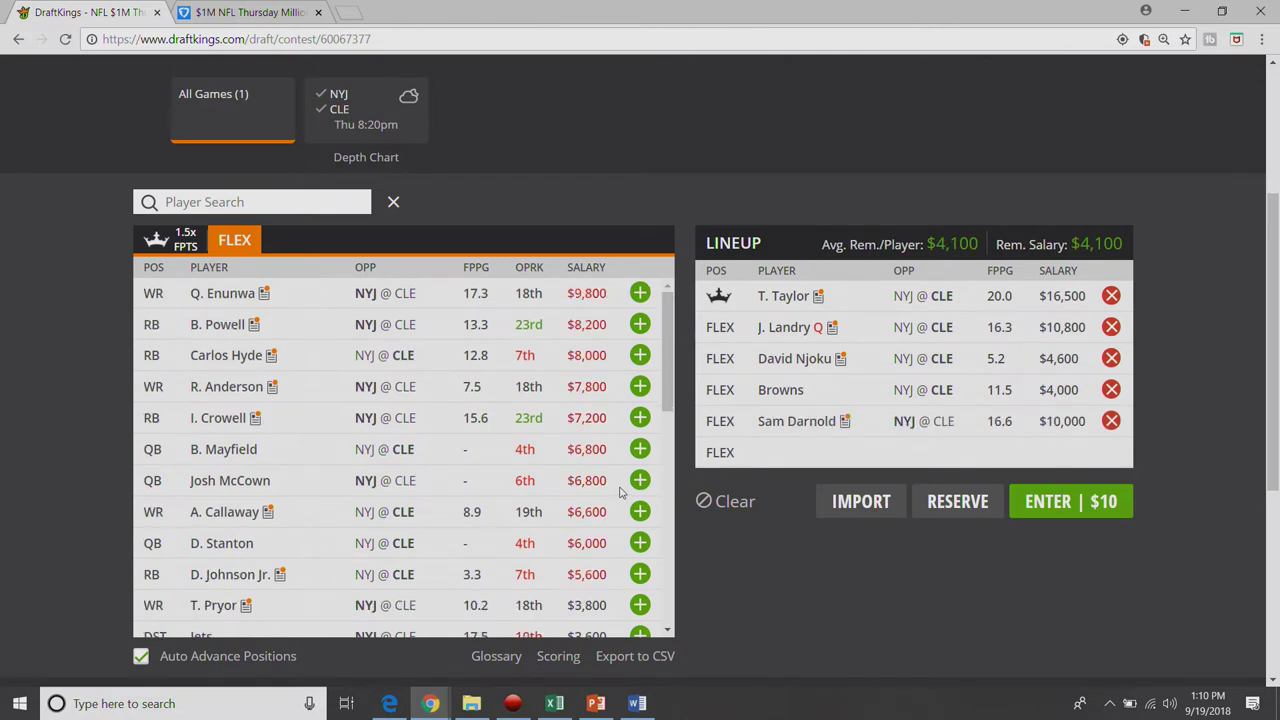
scroll(620, 492, "down", 2)
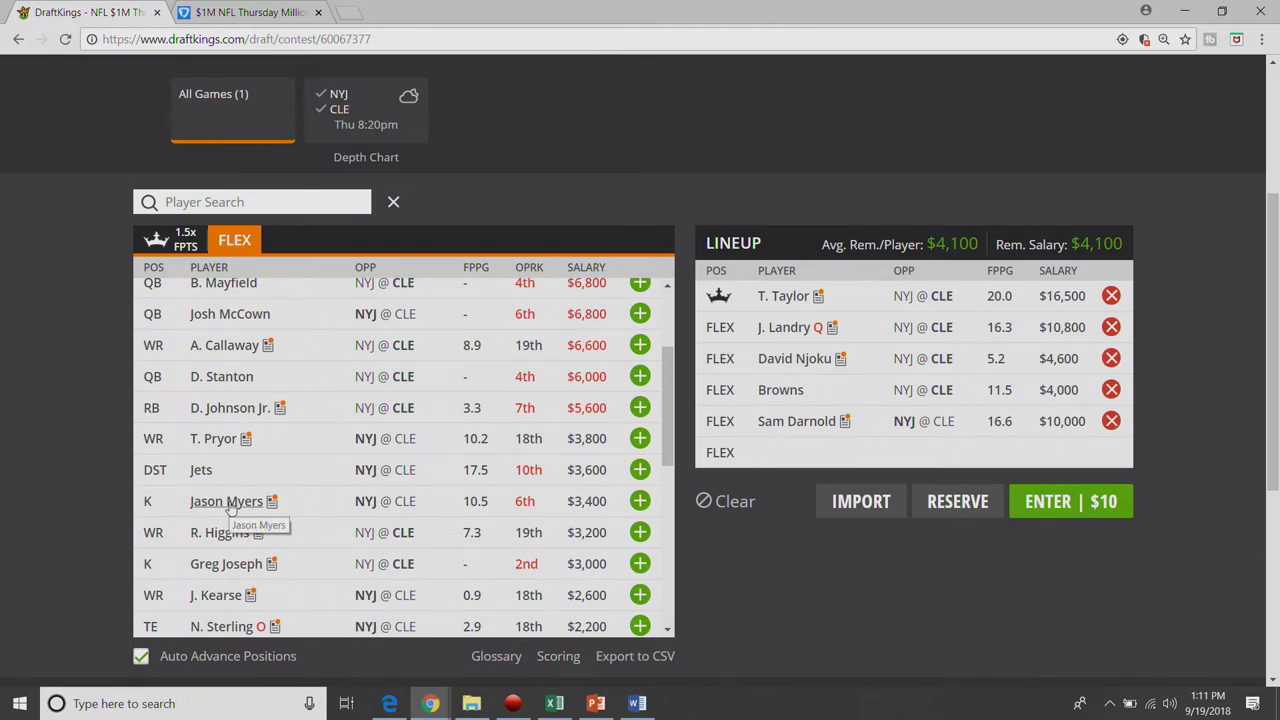
Step: Review the game logs of Jason Myers and T. Pryor
left_click(230, 503)
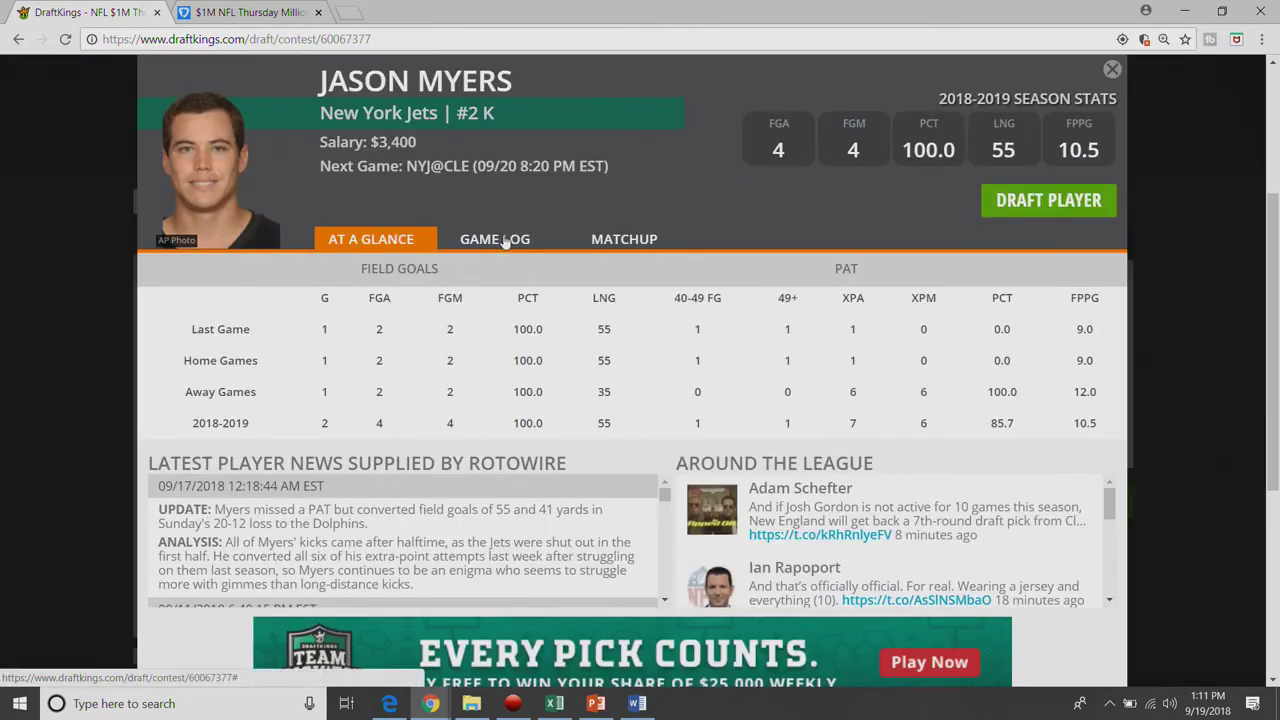
left_click(505, 242)
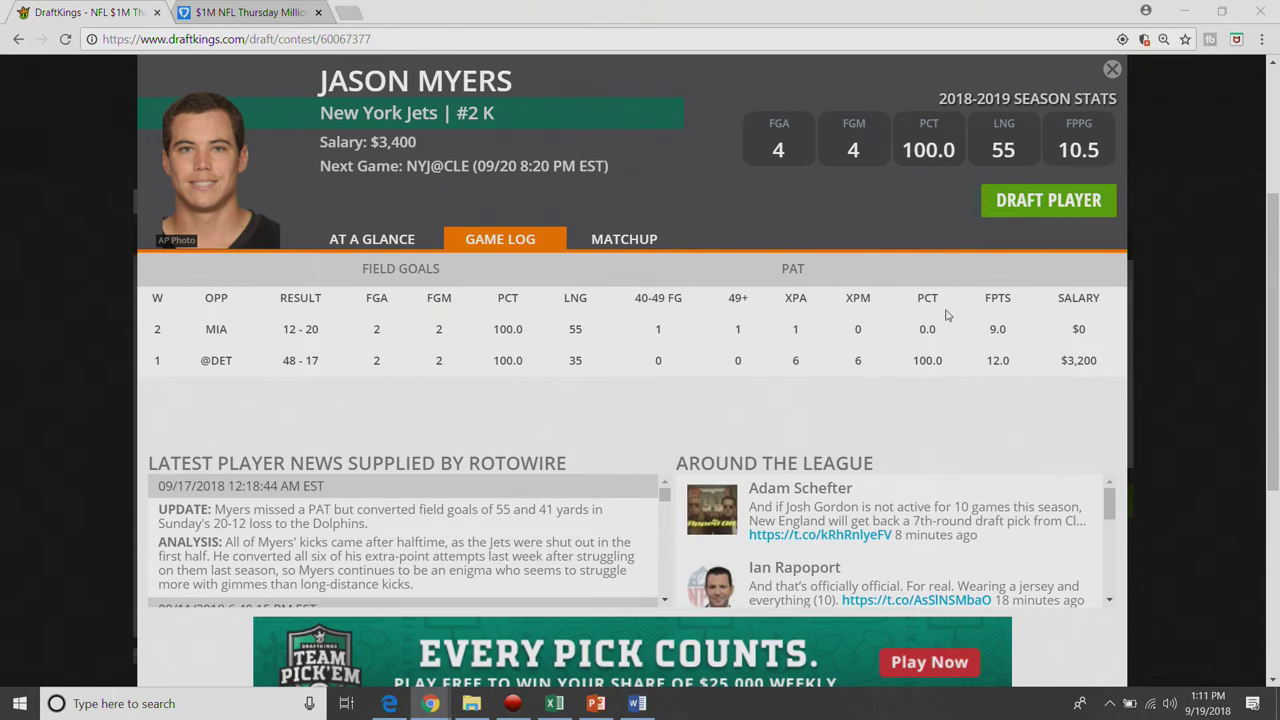
left_click(1111, 72)
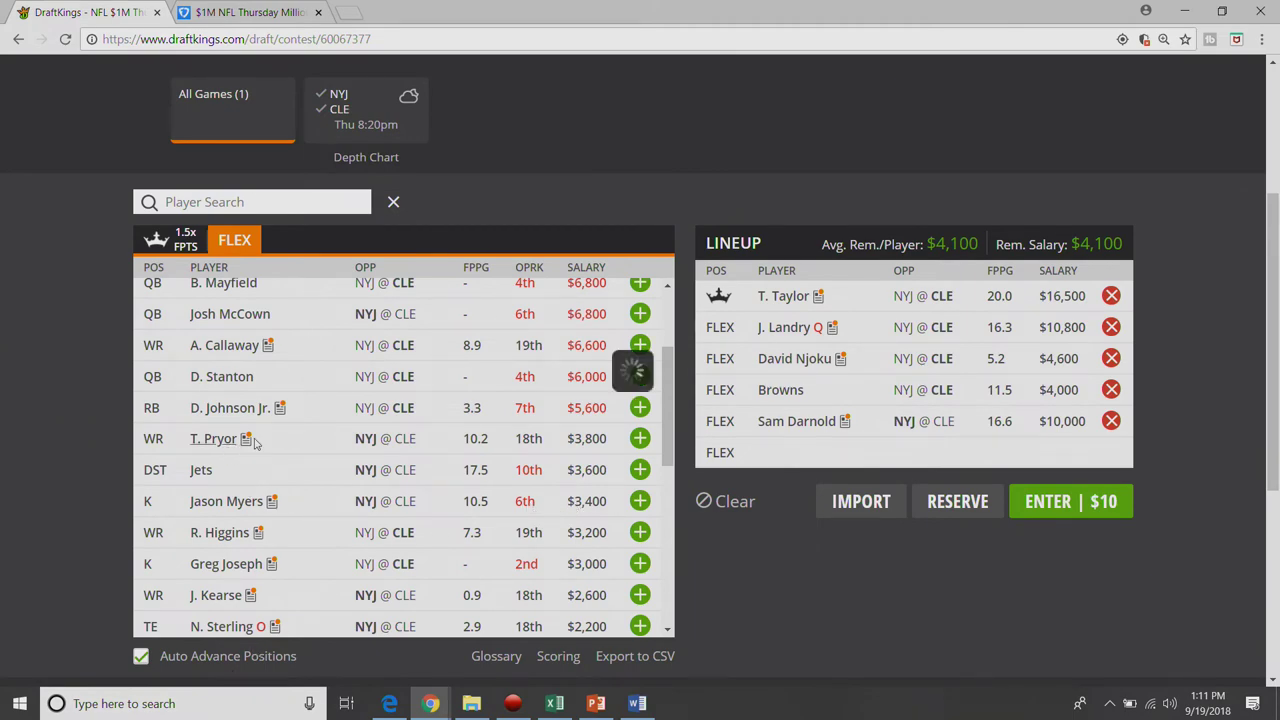
left_click(222, 442)
left_click(480, 245)
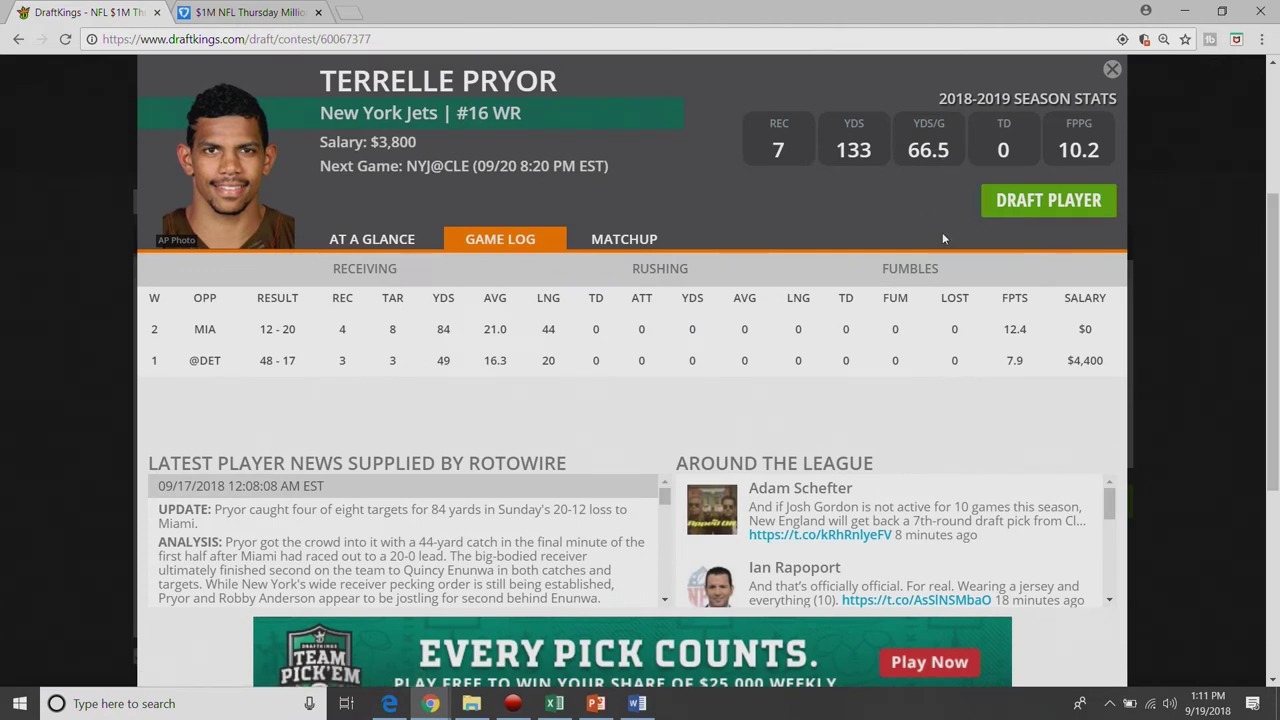
left_click(1113, 70)
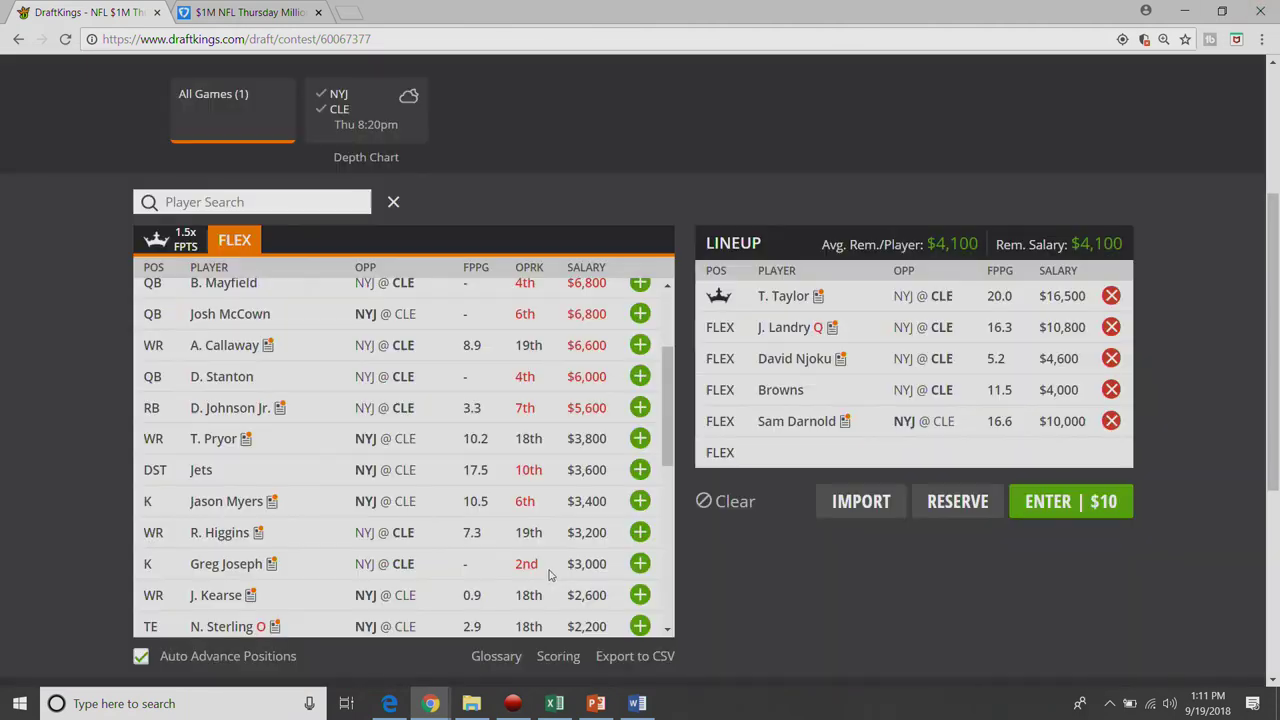
Step: Check Rashard Higgins' game log, put Jason Myers in the last FLEX spot, then clear the lineup
left_click(221, 533)
left_click(505, 242)
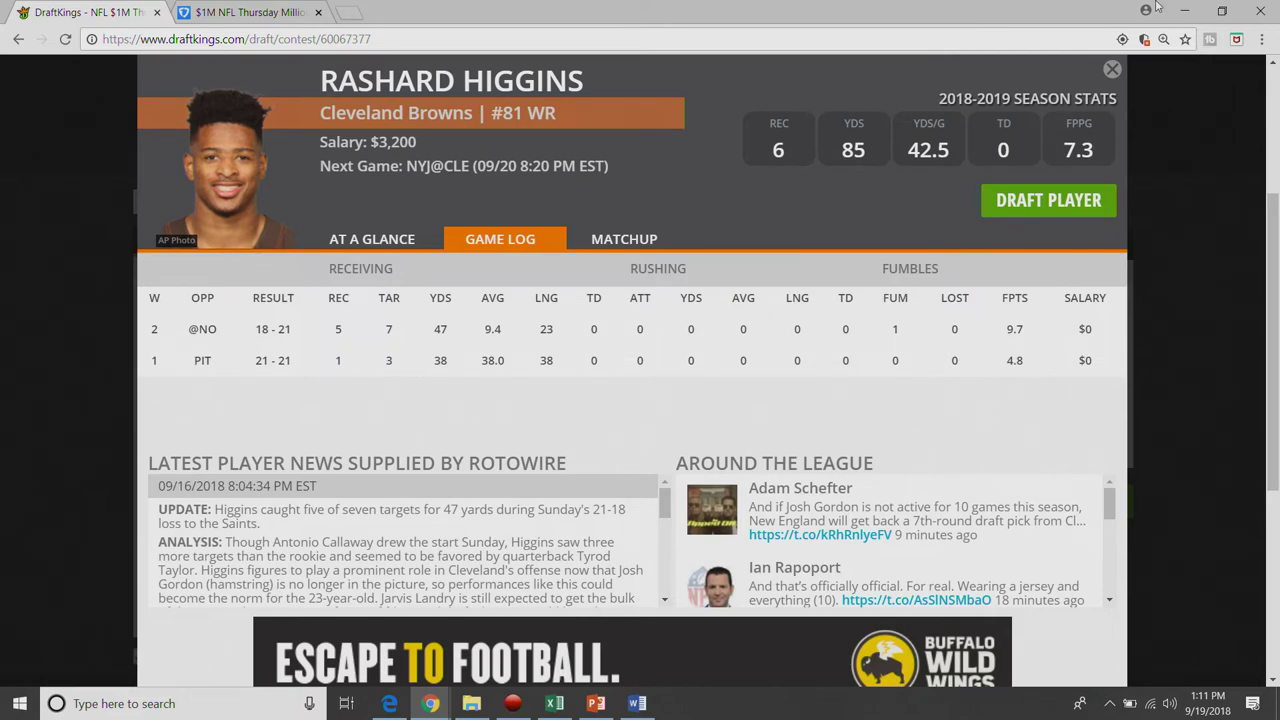
left_click(1113, 71)
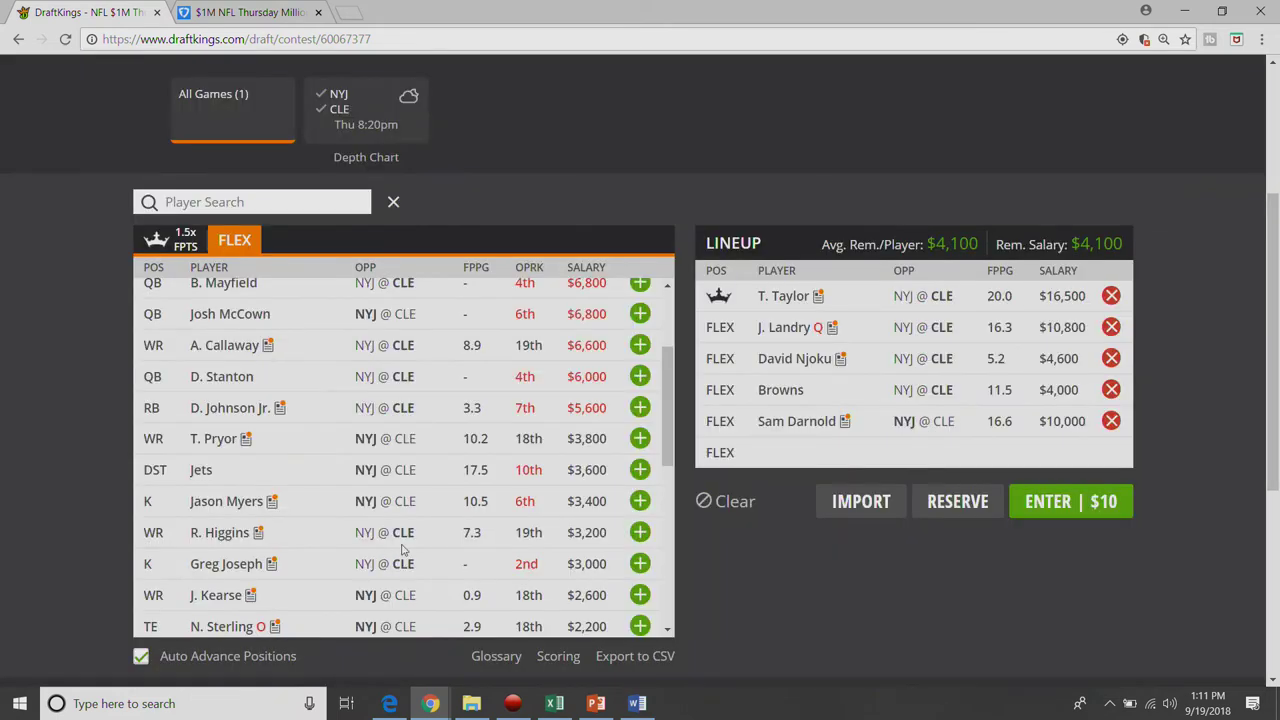
left_click(640, 503)
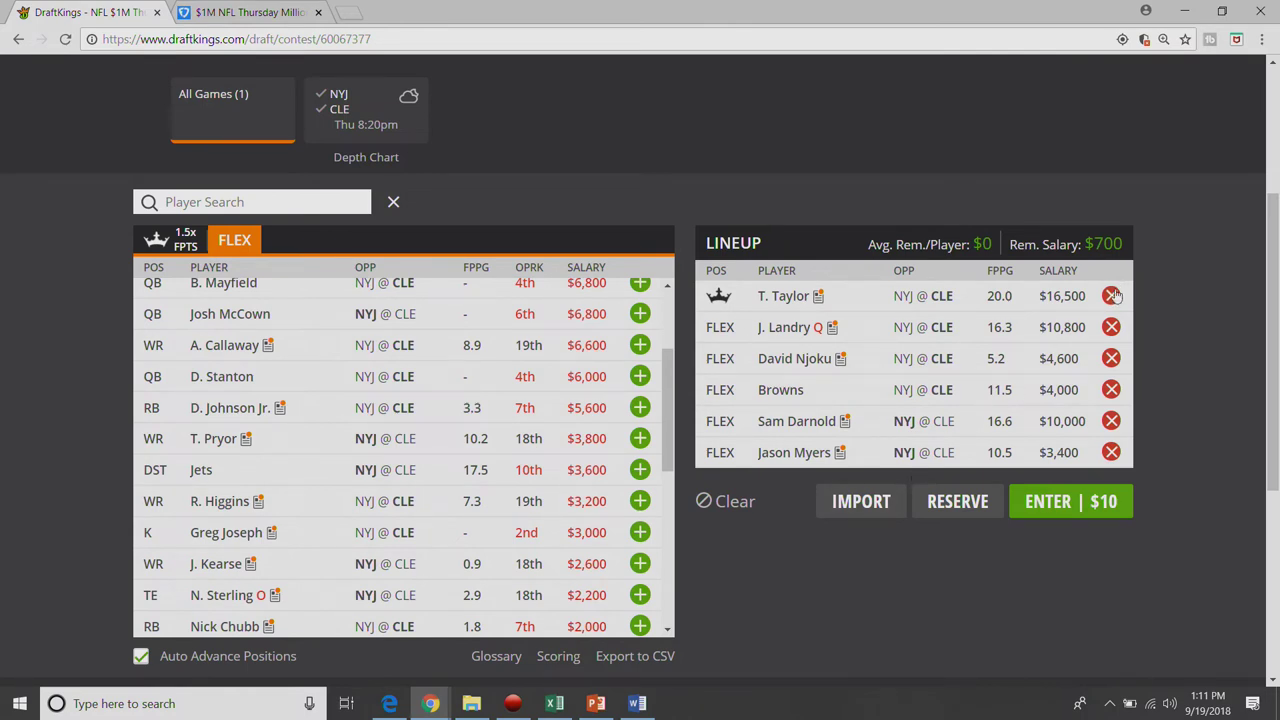
left_click(727, 503)
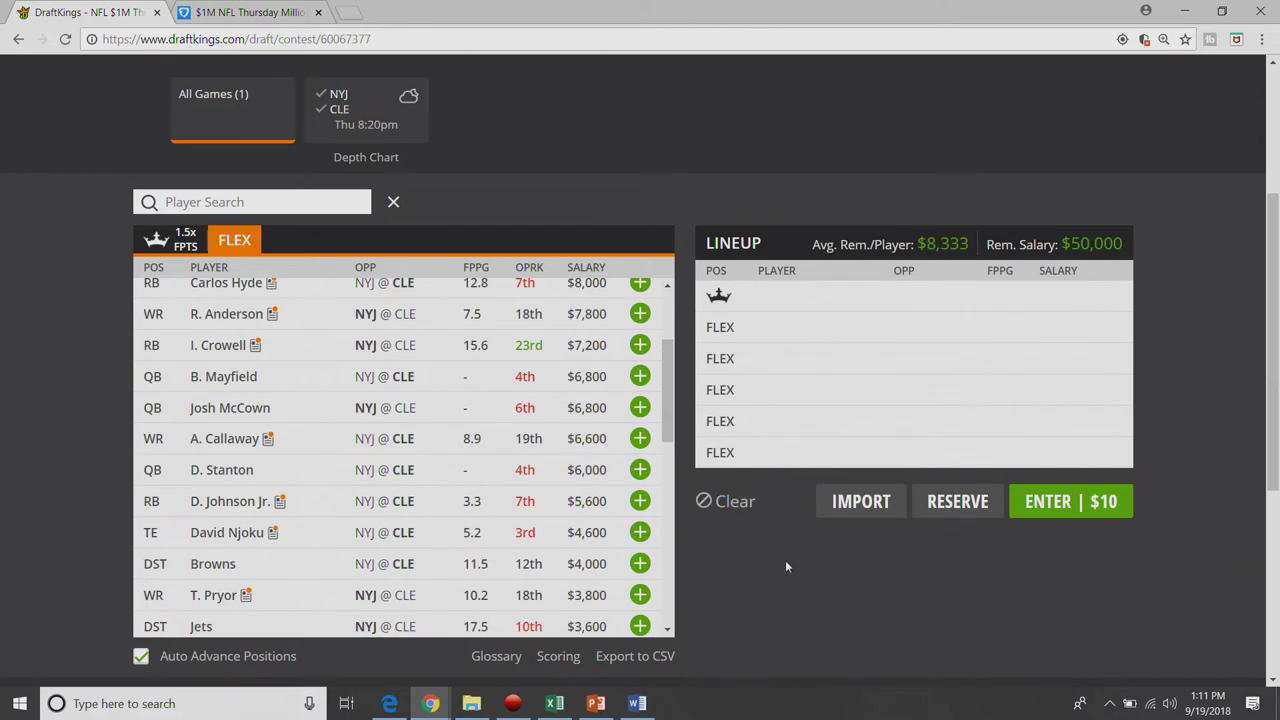
Step: Make the Browns defense the captain instead of a FLEX pick
scroll(418, 428, "up", 2)
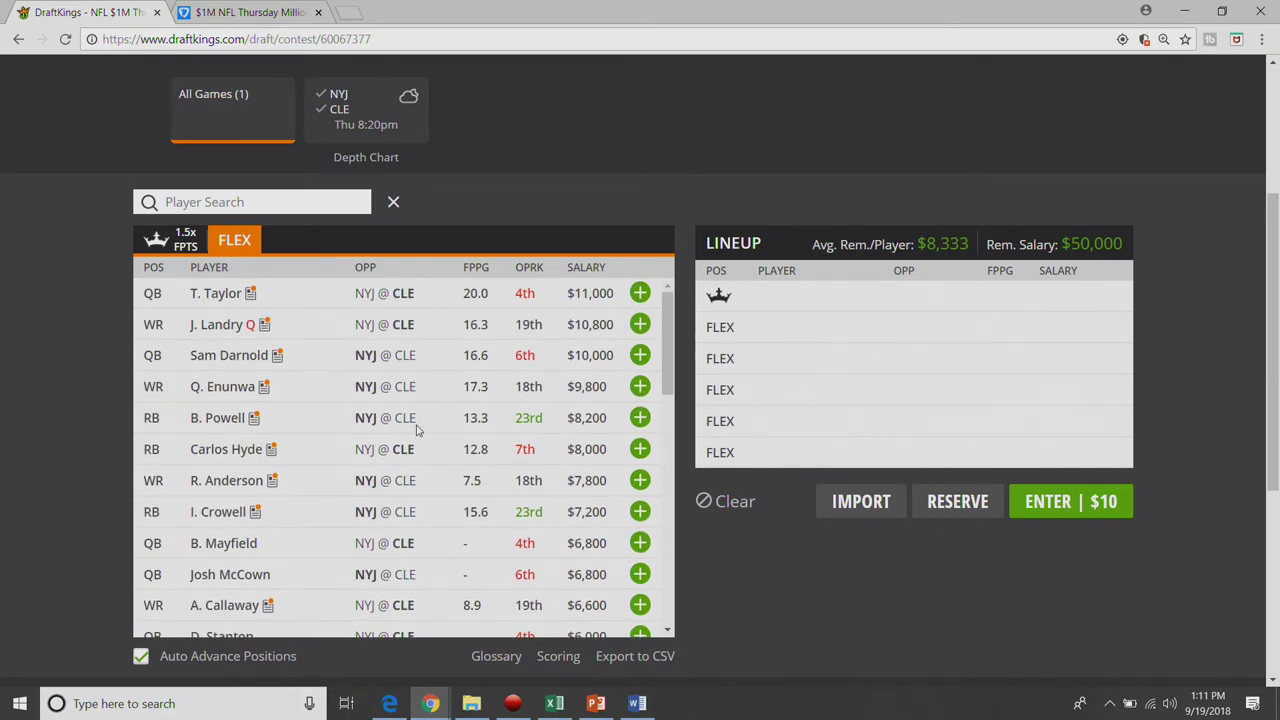
scroll(392, 410, "down", 3)
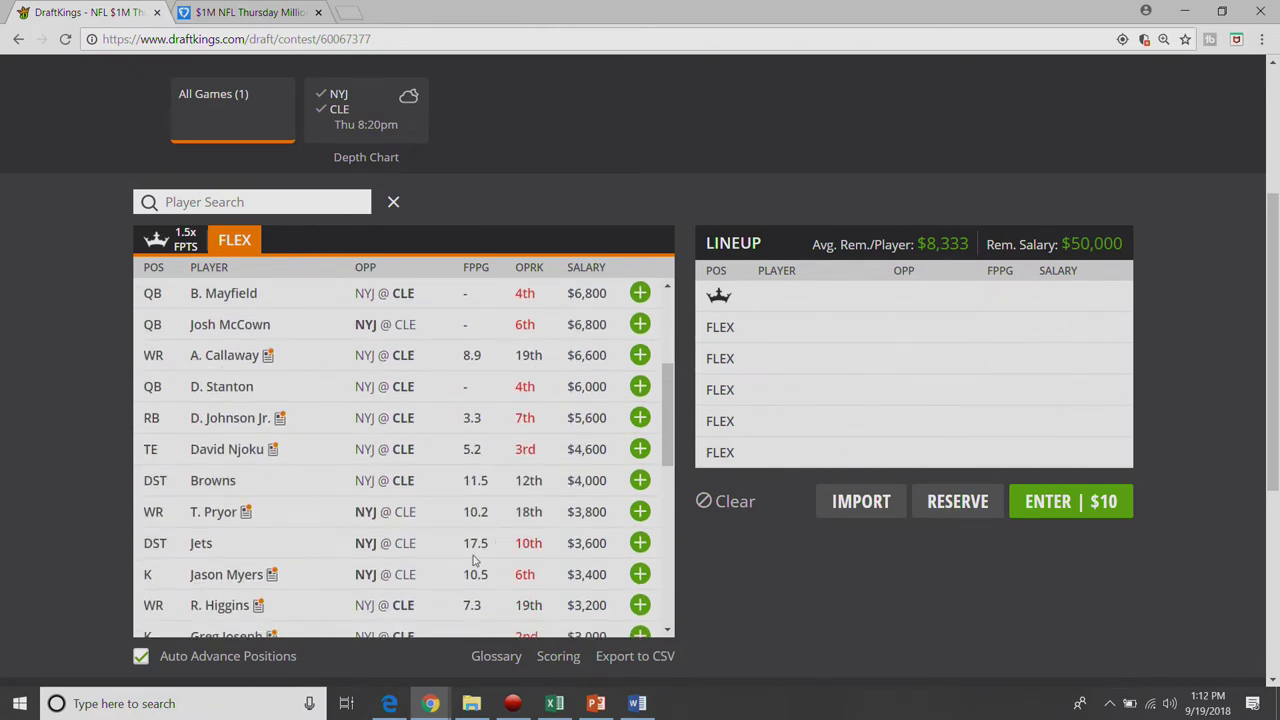
left_click(639, 480)
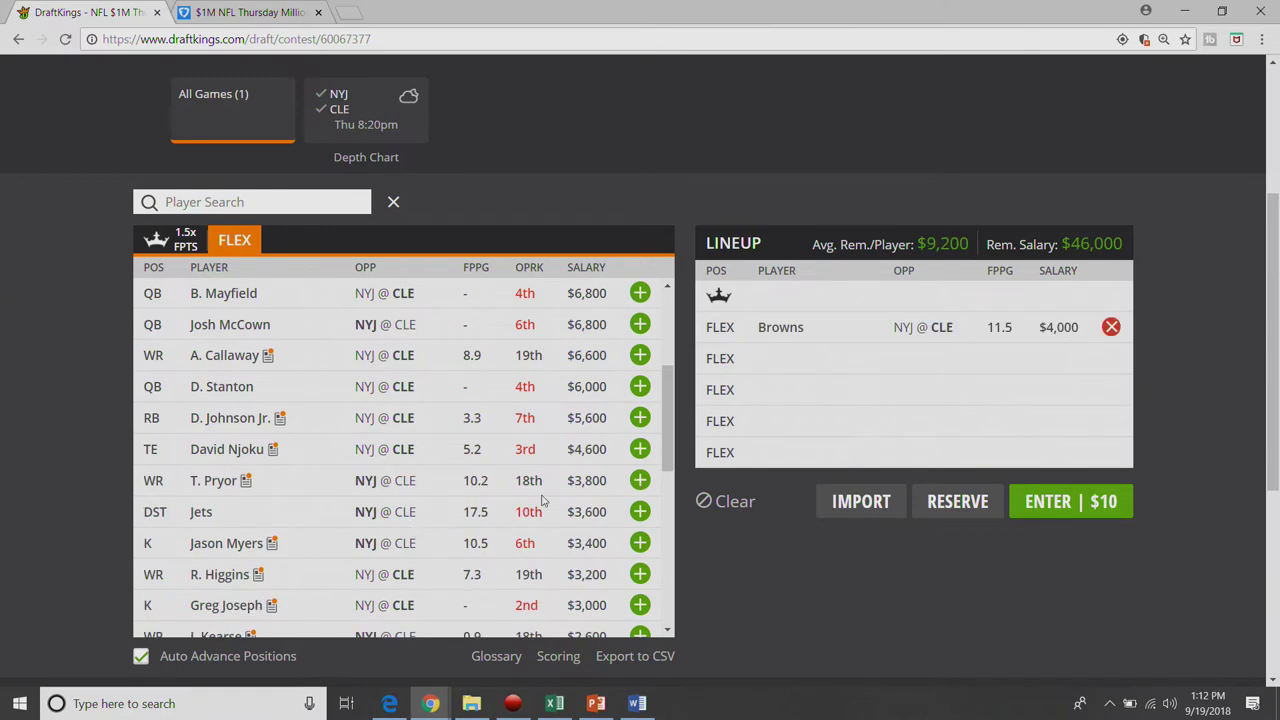
left_click(1111, 327)
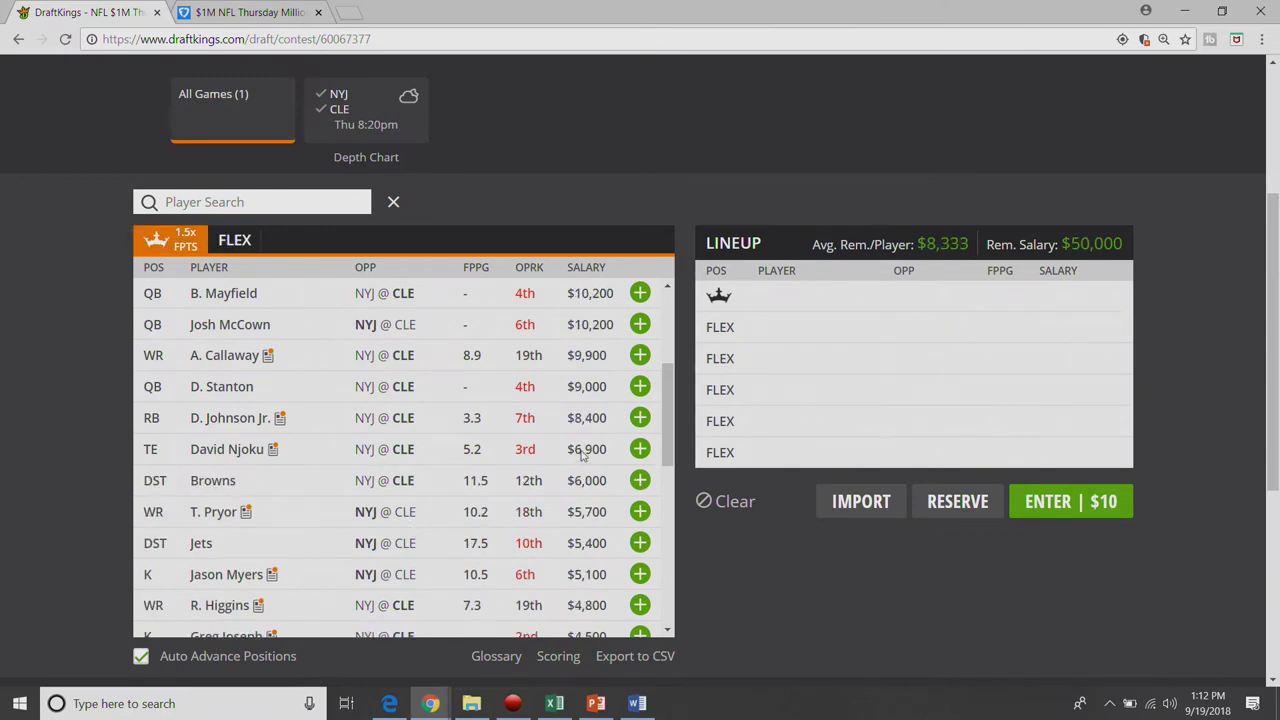
left_click(640, 480)
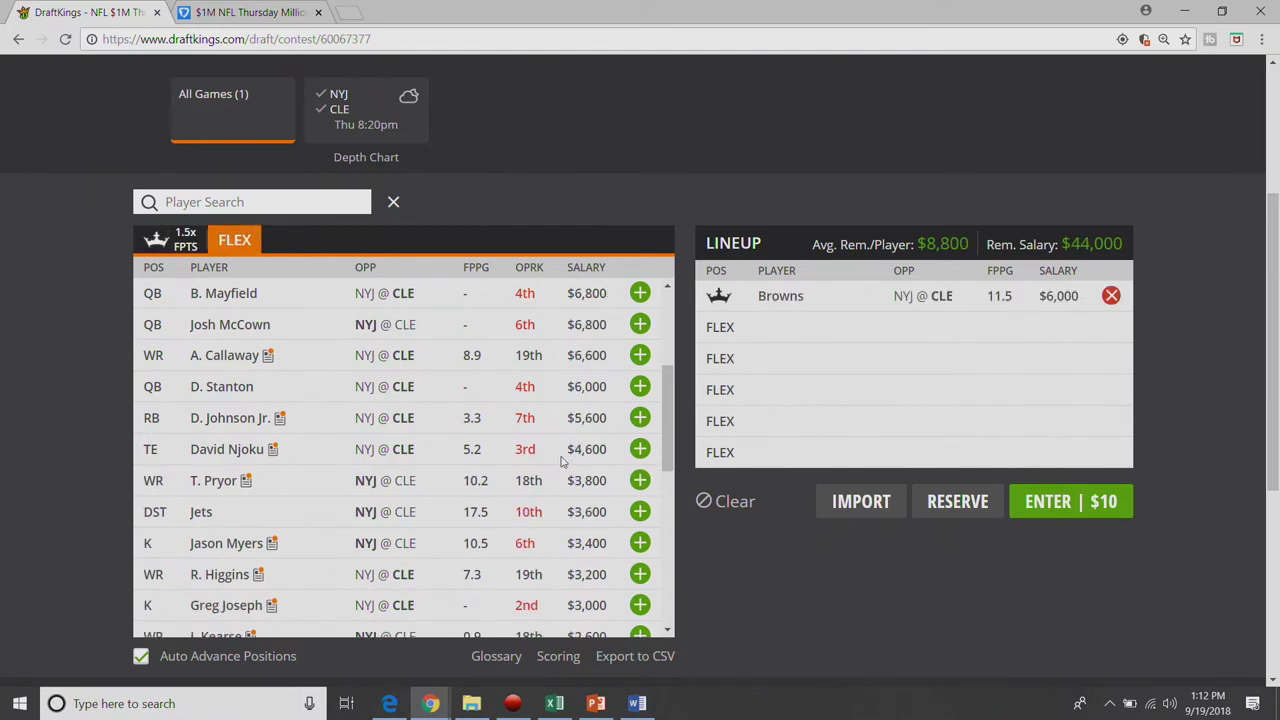
scroll(562, 461, "up", 3)
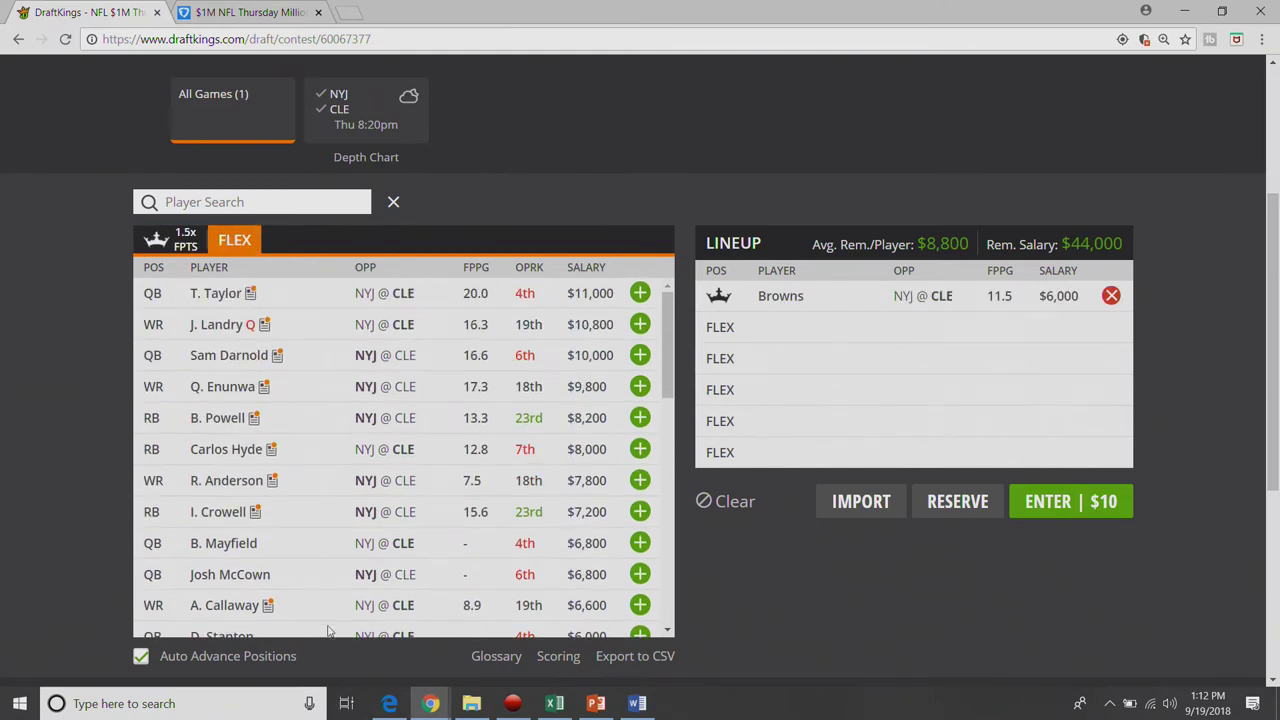
scroll(425, 565, "down", 1)
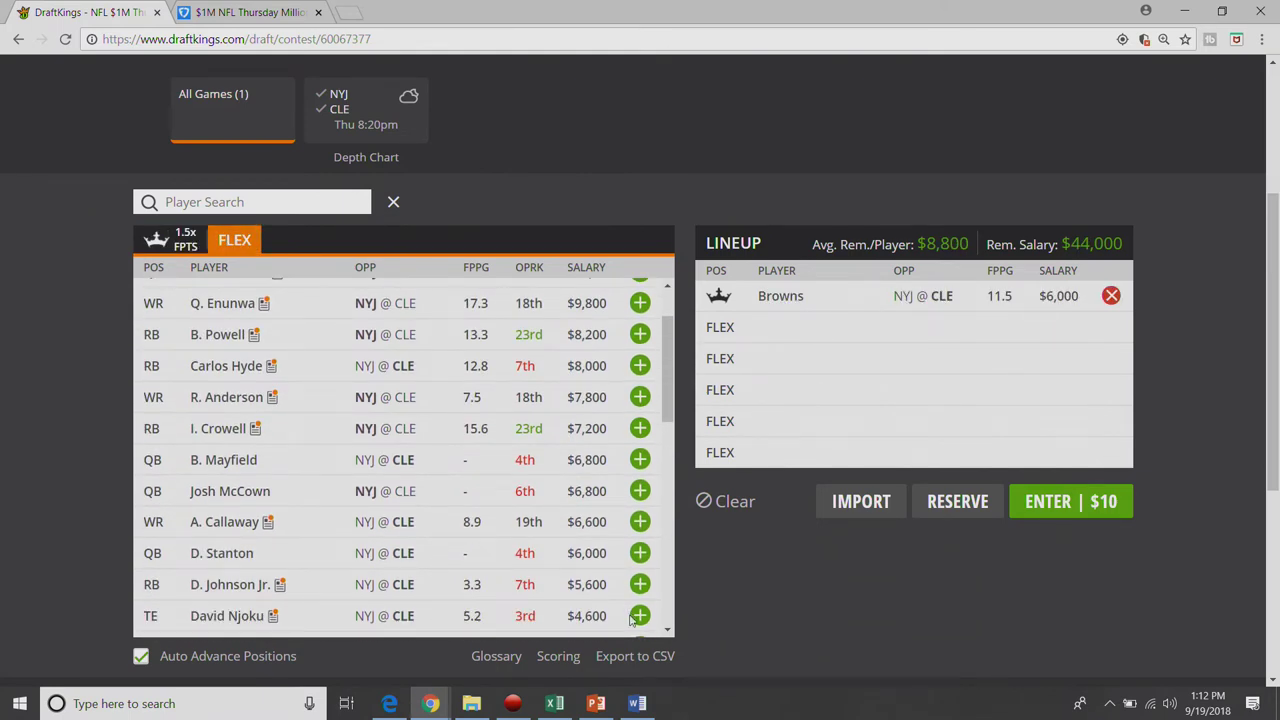
Step: Add Njoku, Enunwa, Landry, Taylor and Anderson as FLEX players, spending $50,000, then clear the lineup
left_click(636, 617)
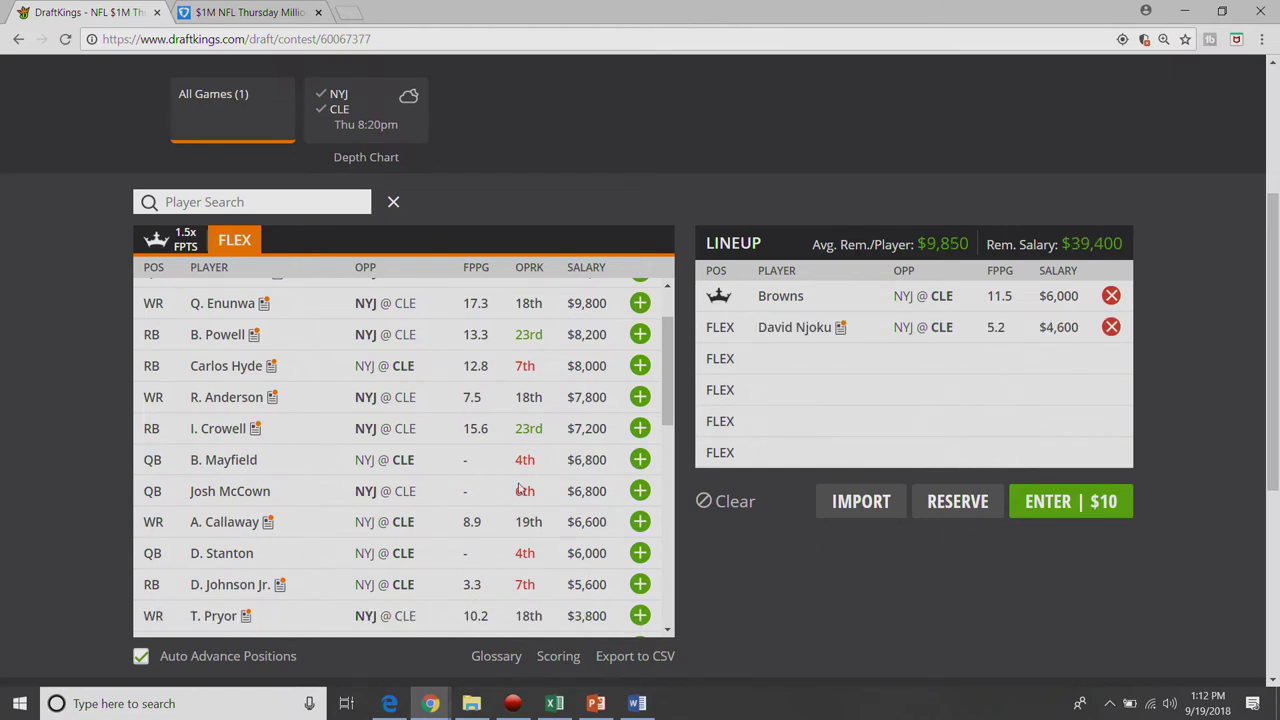
scroll(512, 496, "up", 1)
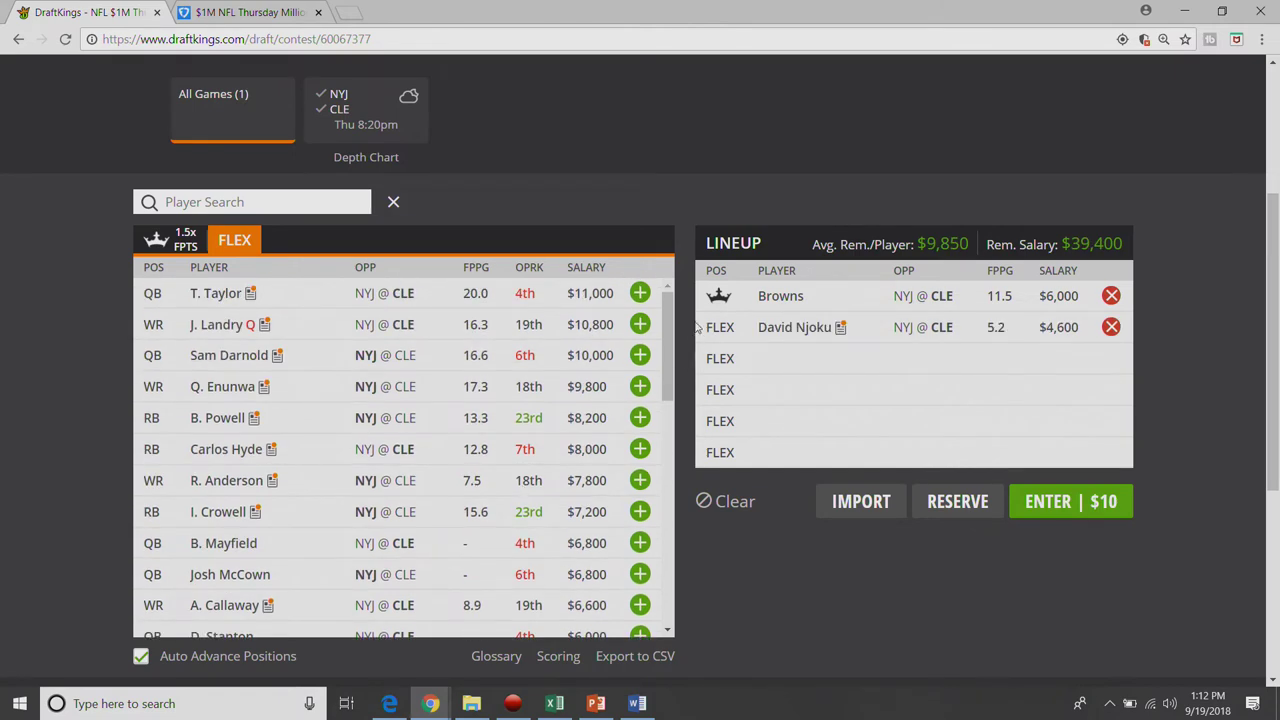
left_click(640, 387)
left_click(640, 324)
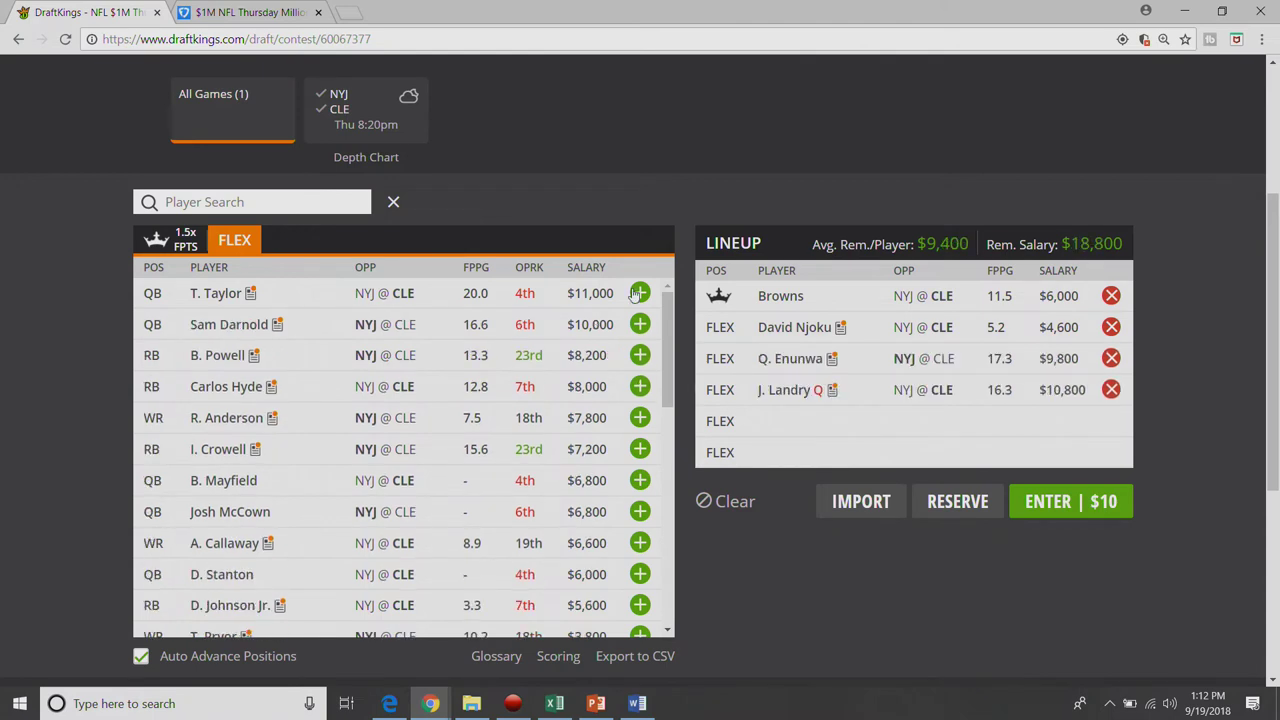
left_click(639, 292)
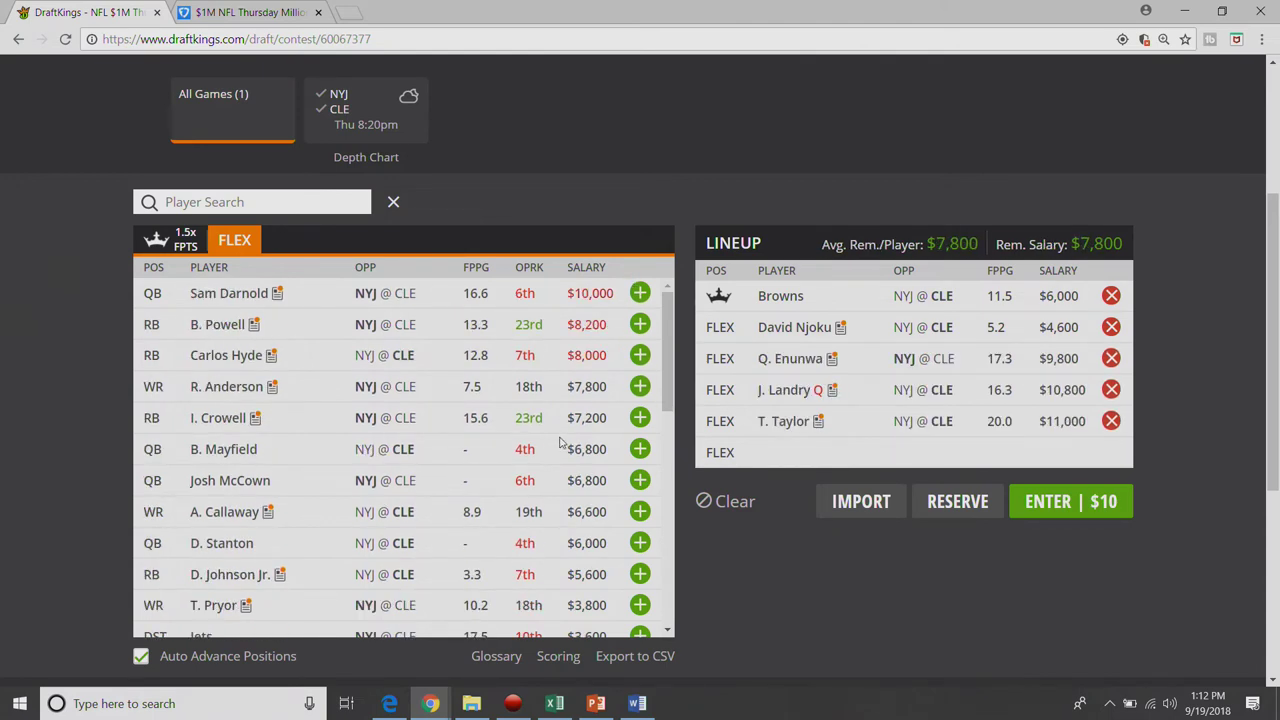
left_click(640, 387)
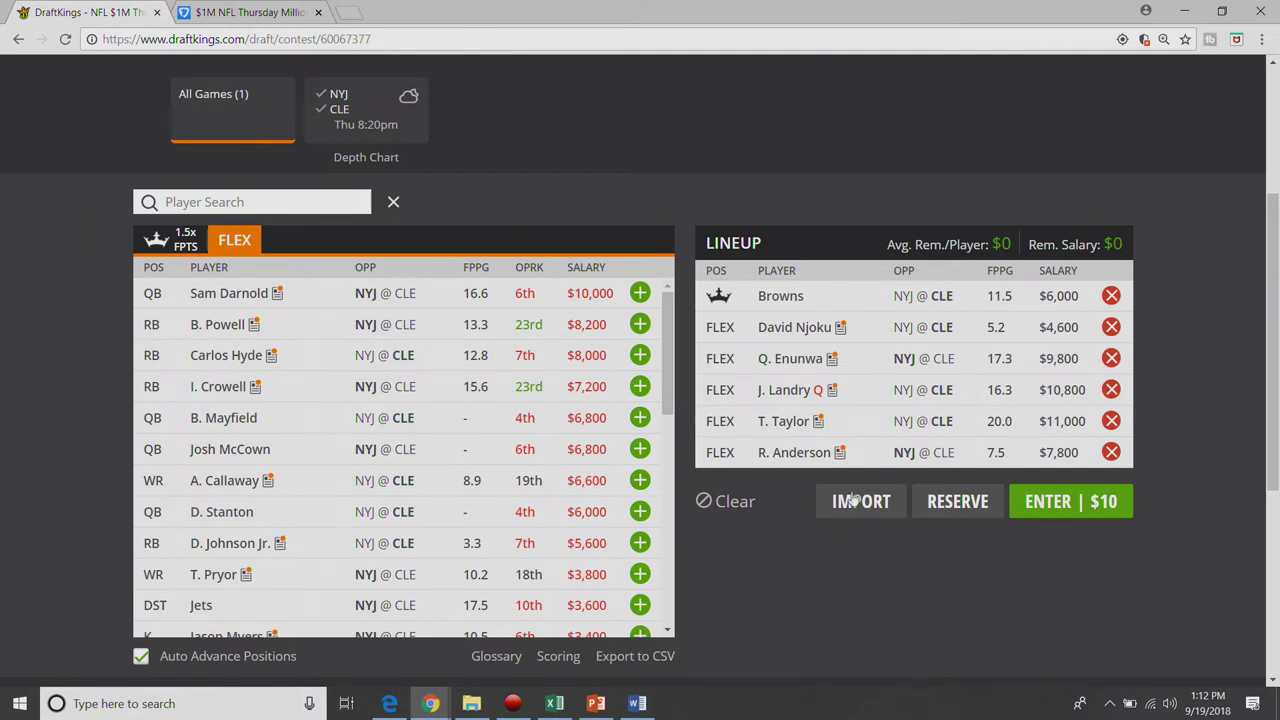
left_click(728, 501)
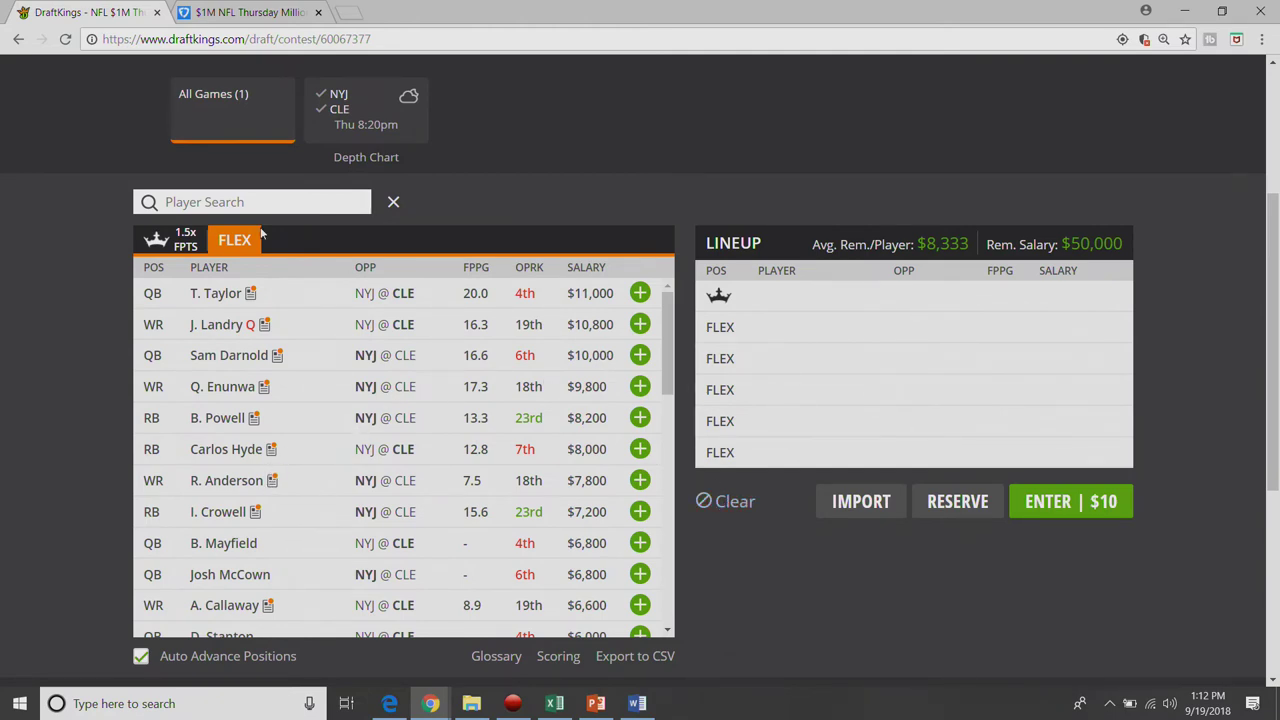
left_click(160, 240)
scroll(500, 491, "down", 2)
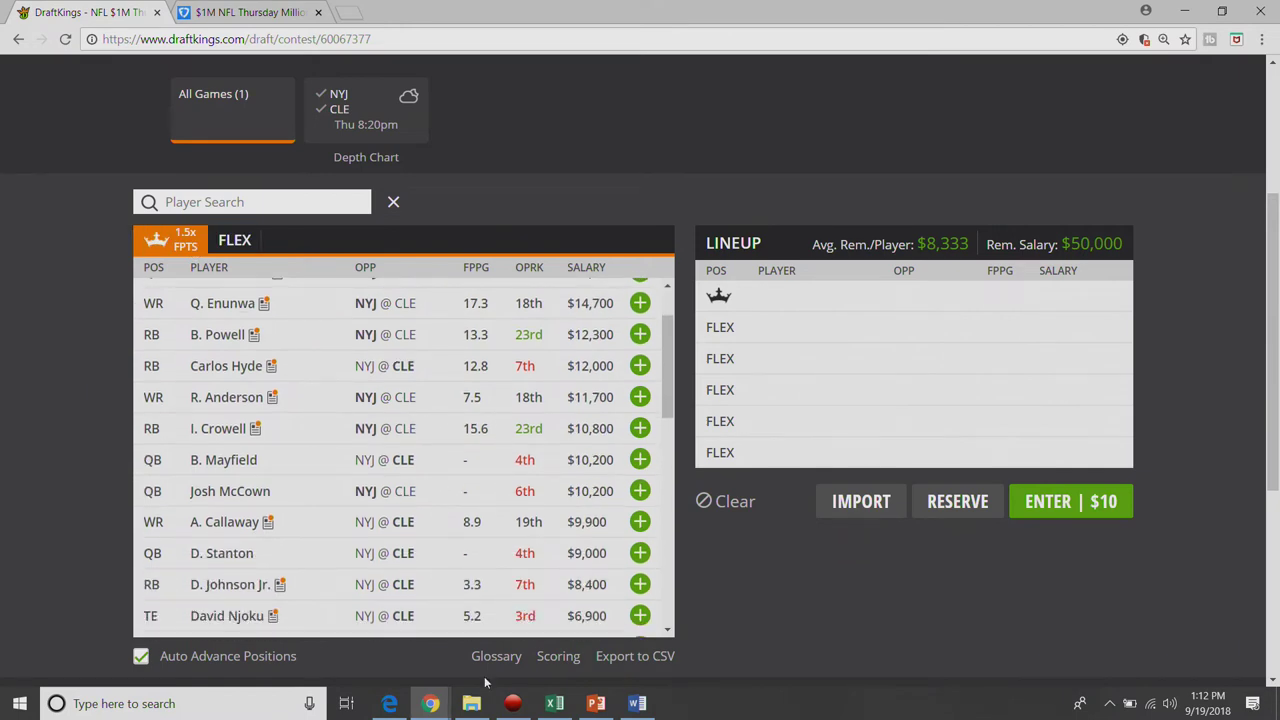
left_click(640, 615)
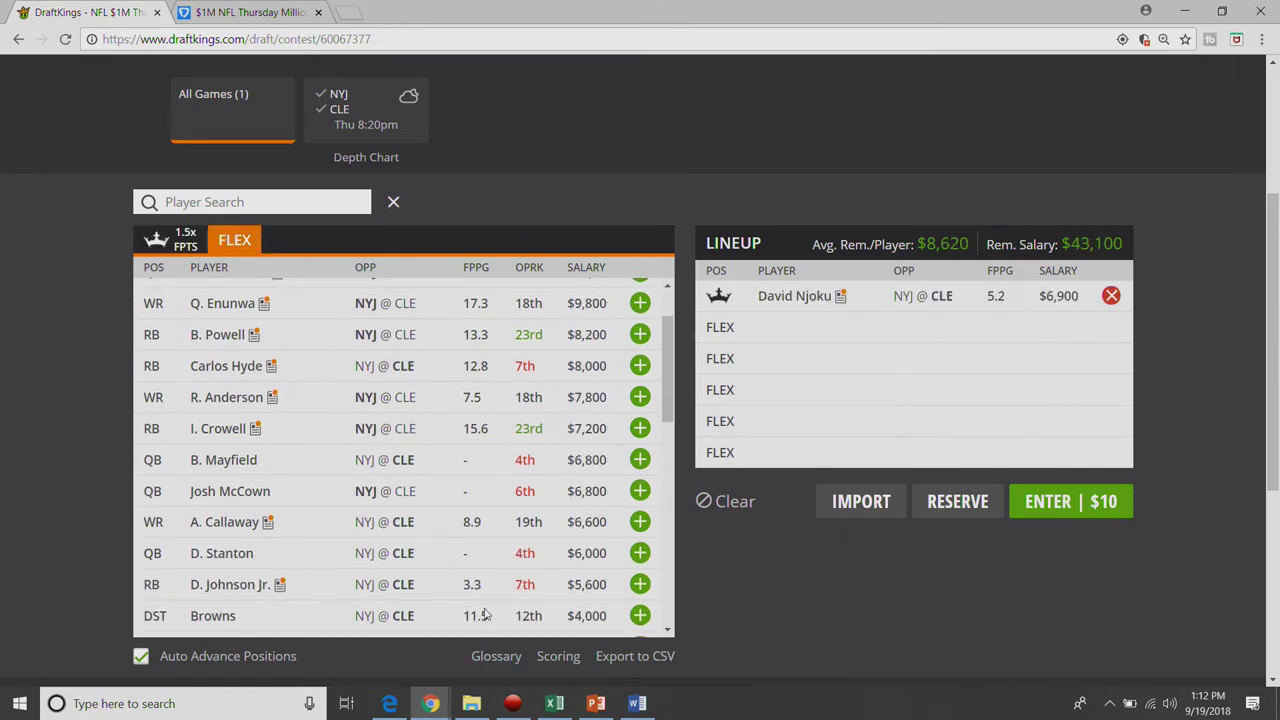
scroll(627, 556, "down", 1)
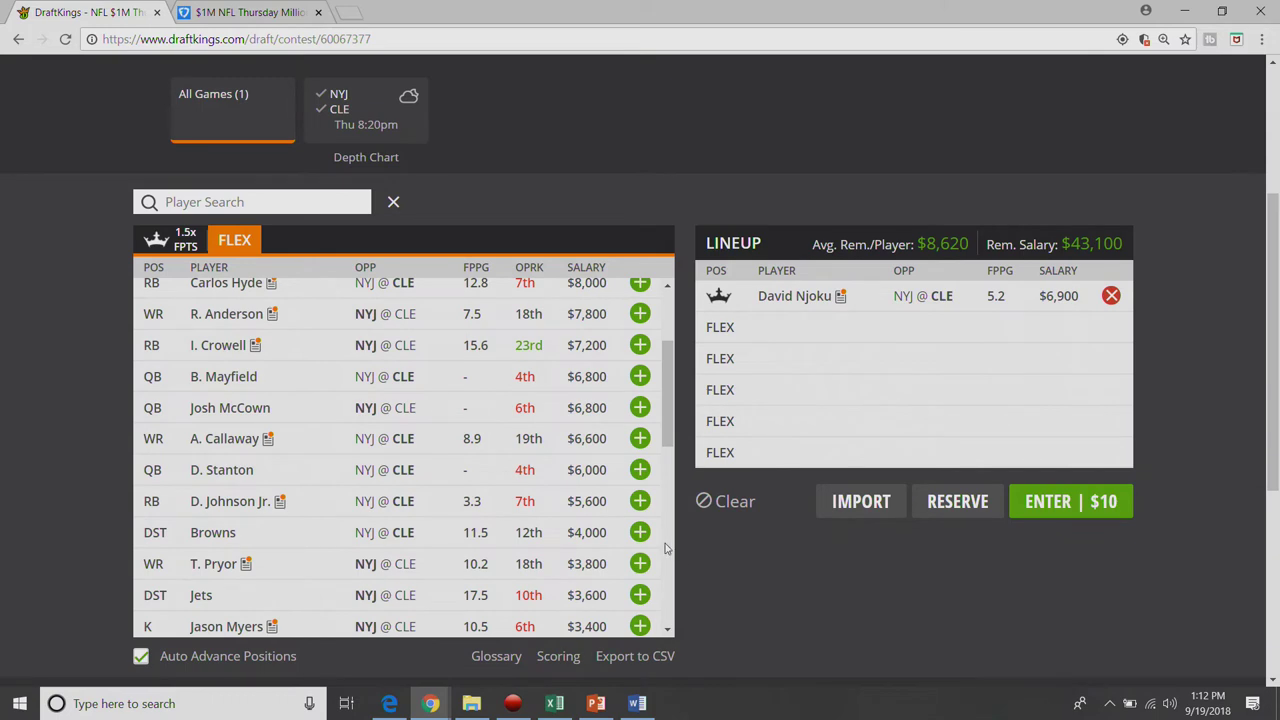
left_click(640, 532)
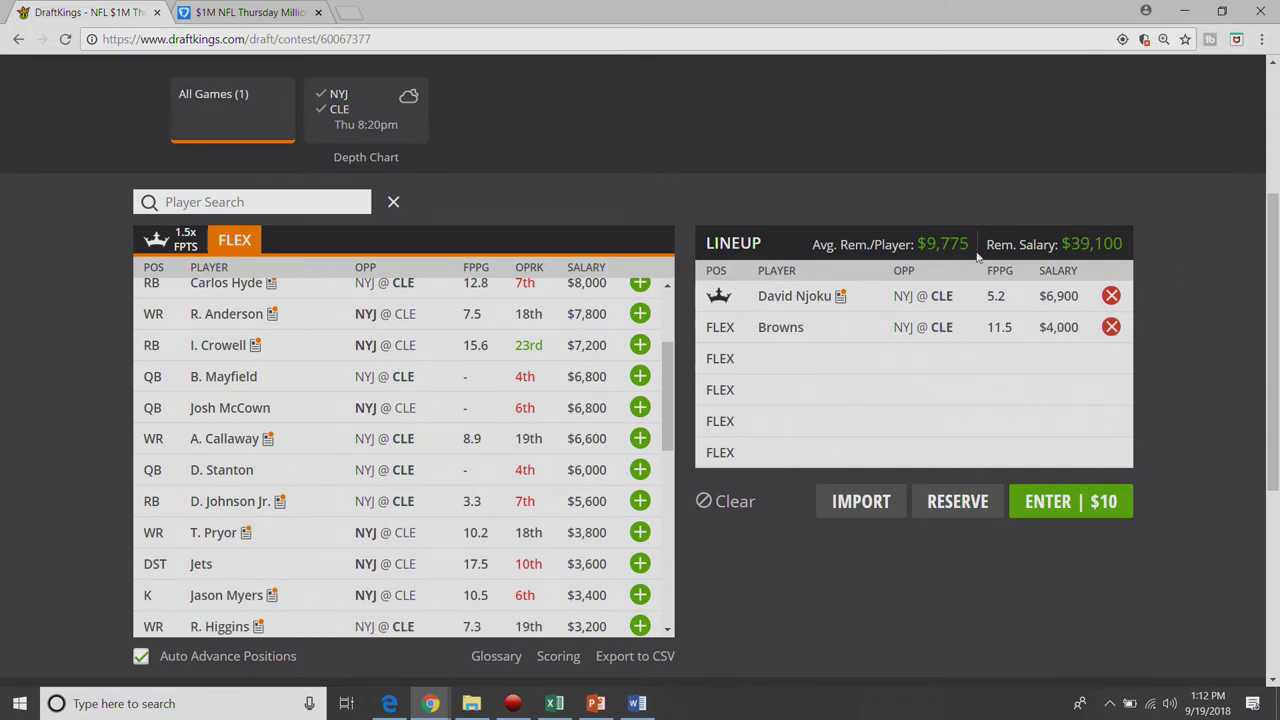
left_click(1111, 327)
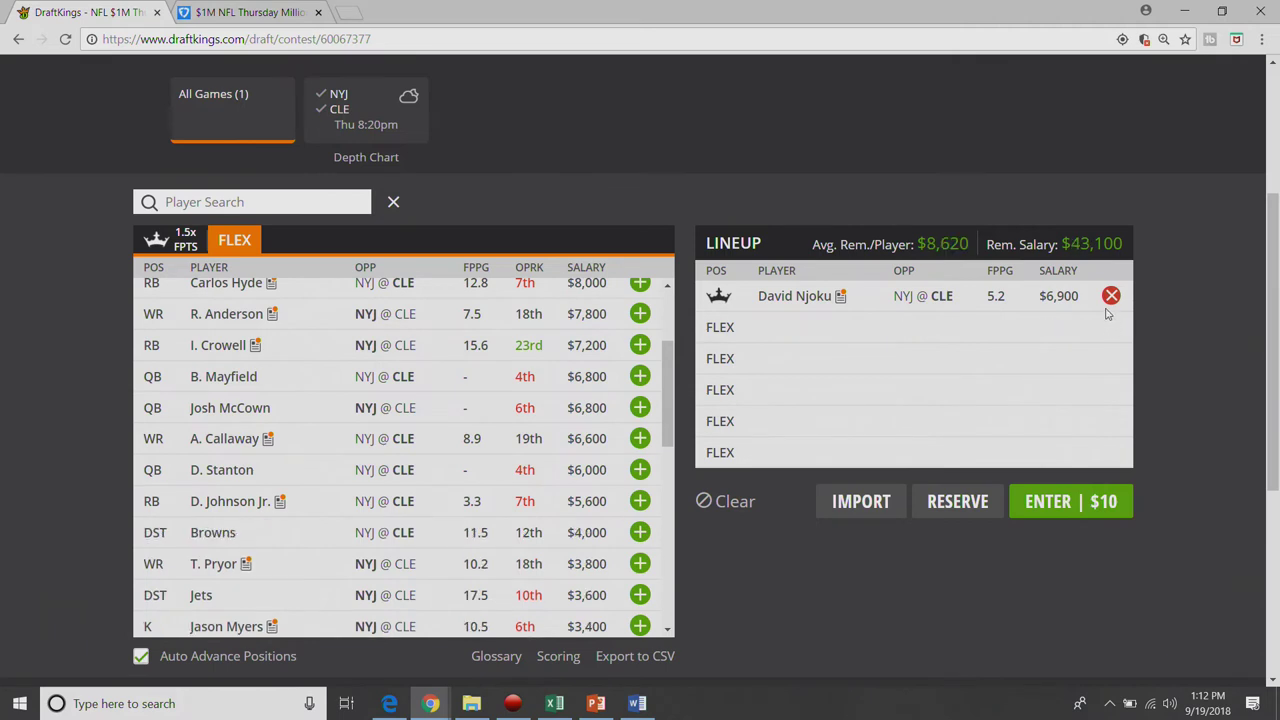
left_click(1110, 297)
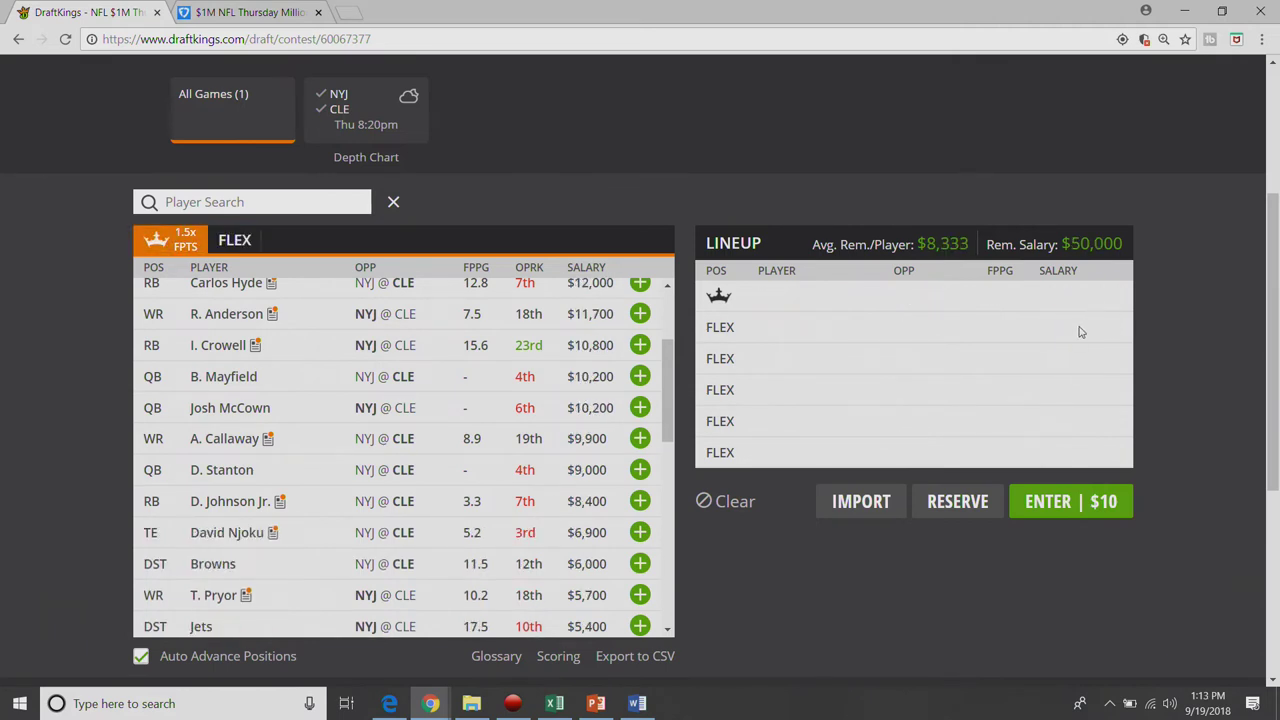
scroll(580, 478, "up", 2)
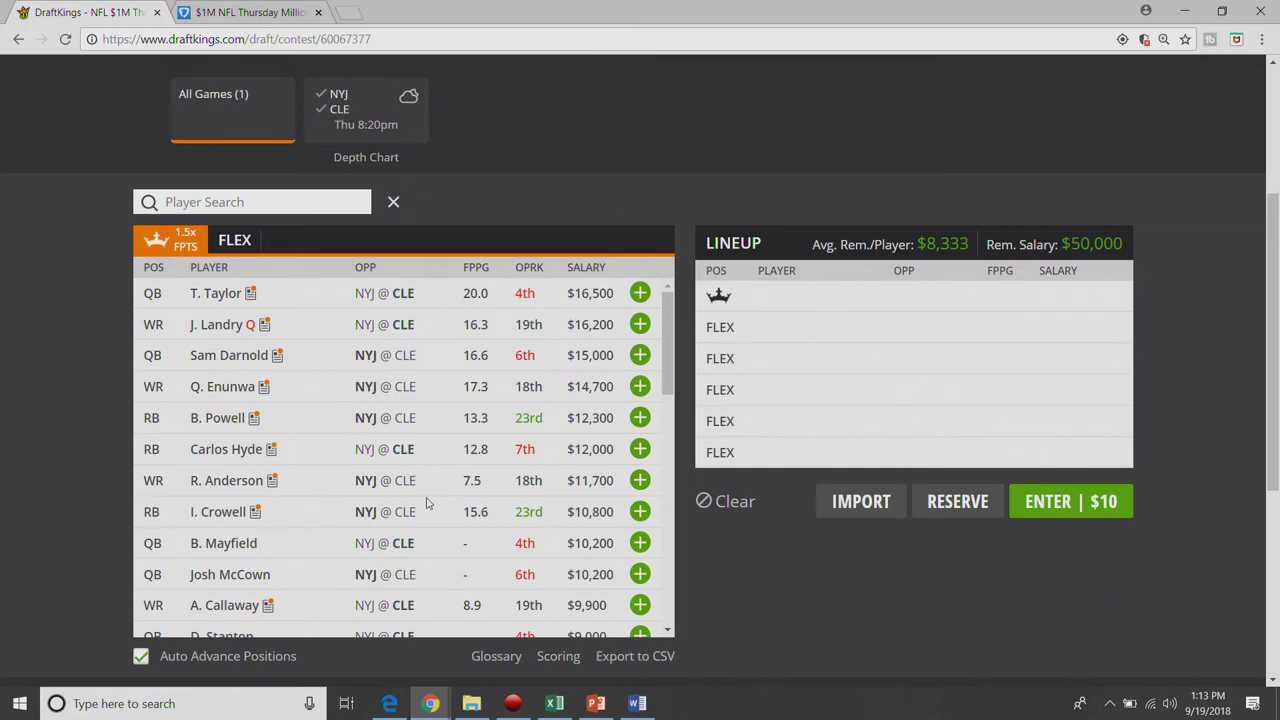
scroll(427, 503, "down", 3)
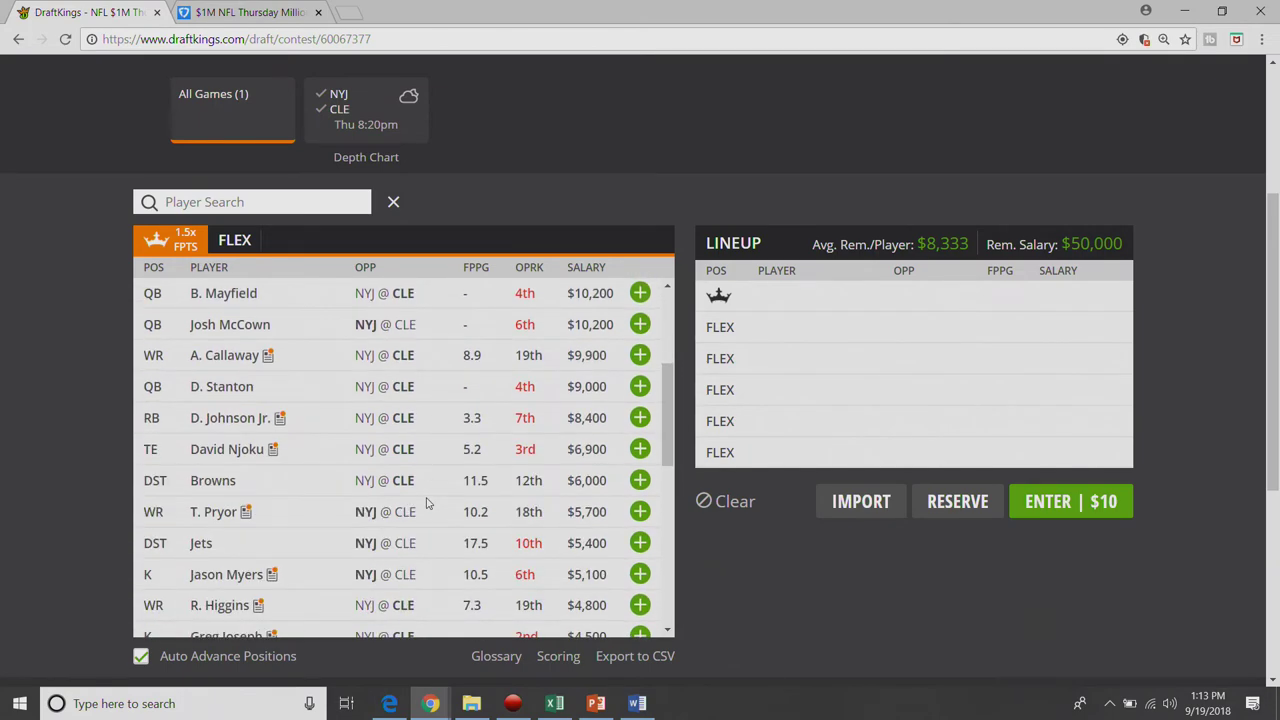
scroll(537, 512, "up", 3)
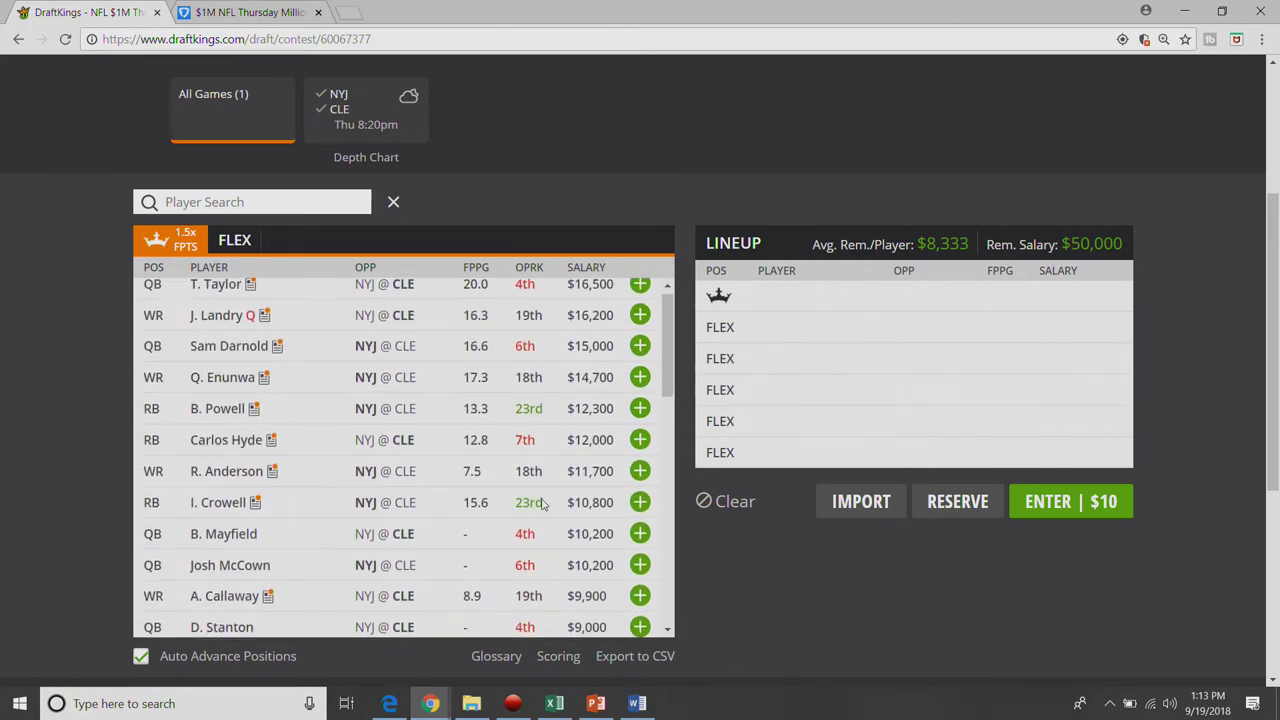
Step: On the FanDuel contest page, make Tyrod Taylor the MVP from the MVP 1.5X list
left_click(257, 20)
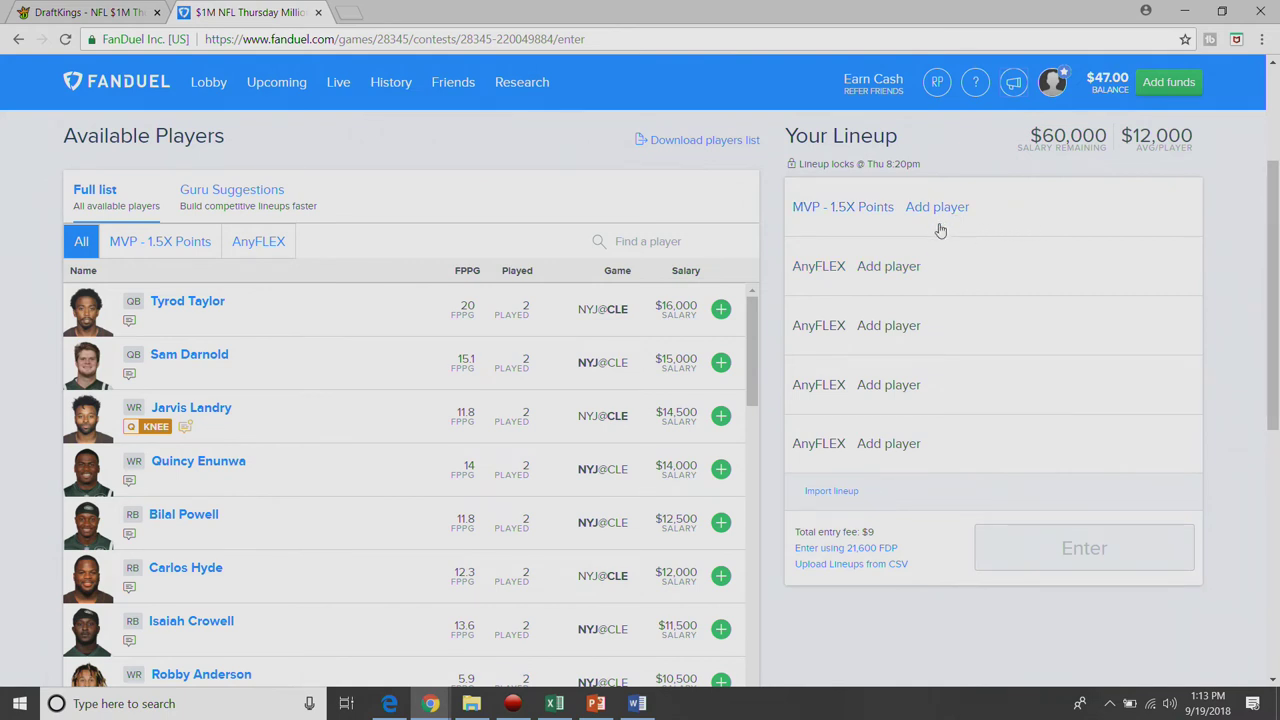
left_click(187, 253)
left_click(240, 251)
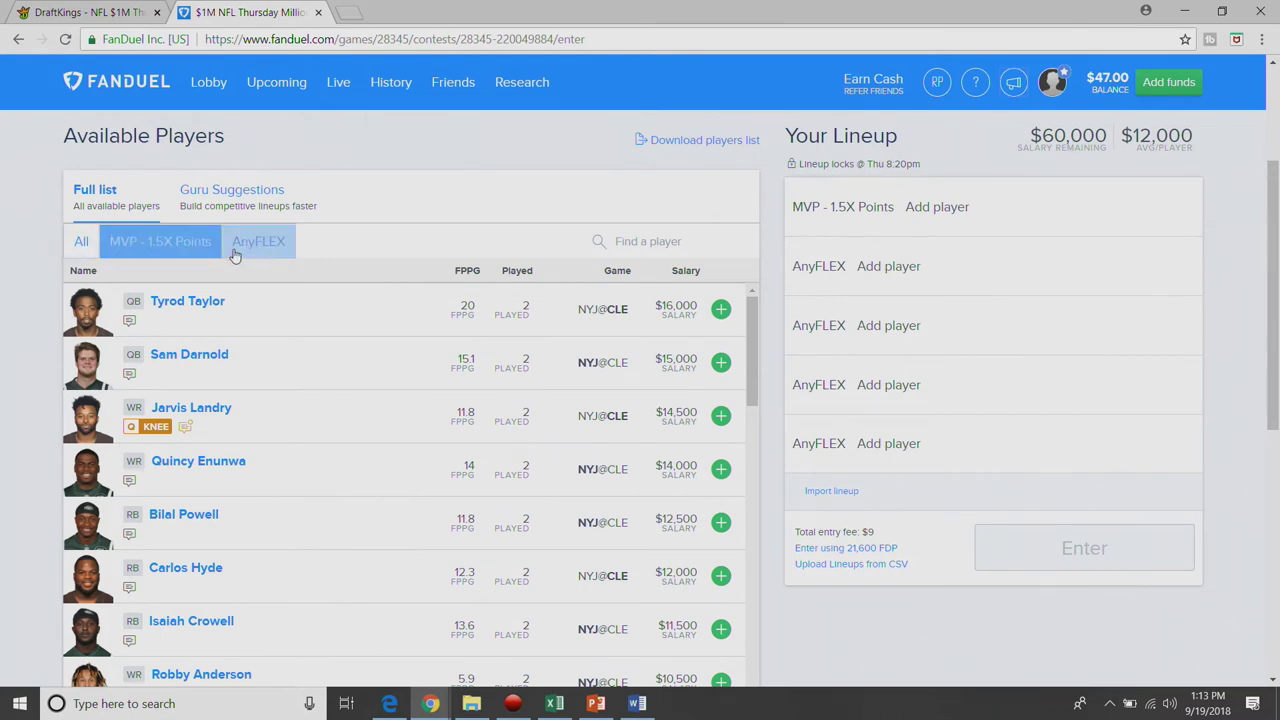
left_click(160, 245)
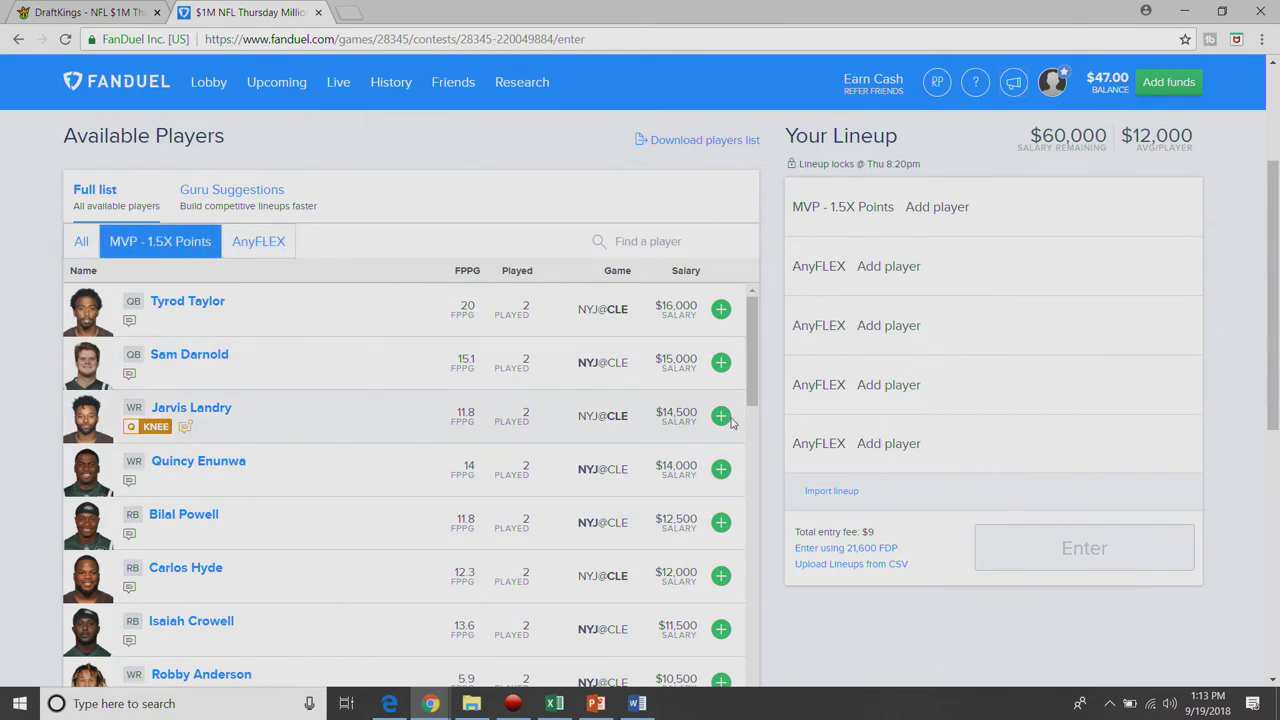
left_click(720, 309)
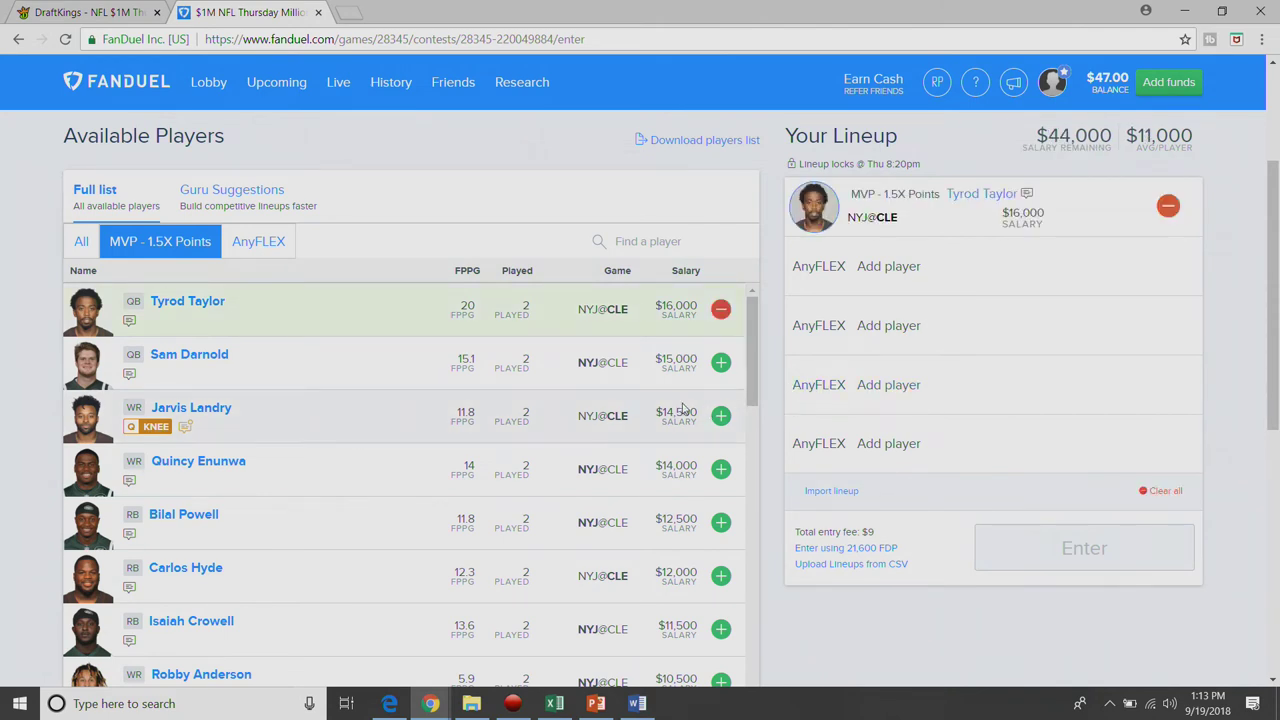
Step: Add David Njoku to an AnyFLEX slot, leaving $35,000 salary
scroll(672, 418, "down", 4)
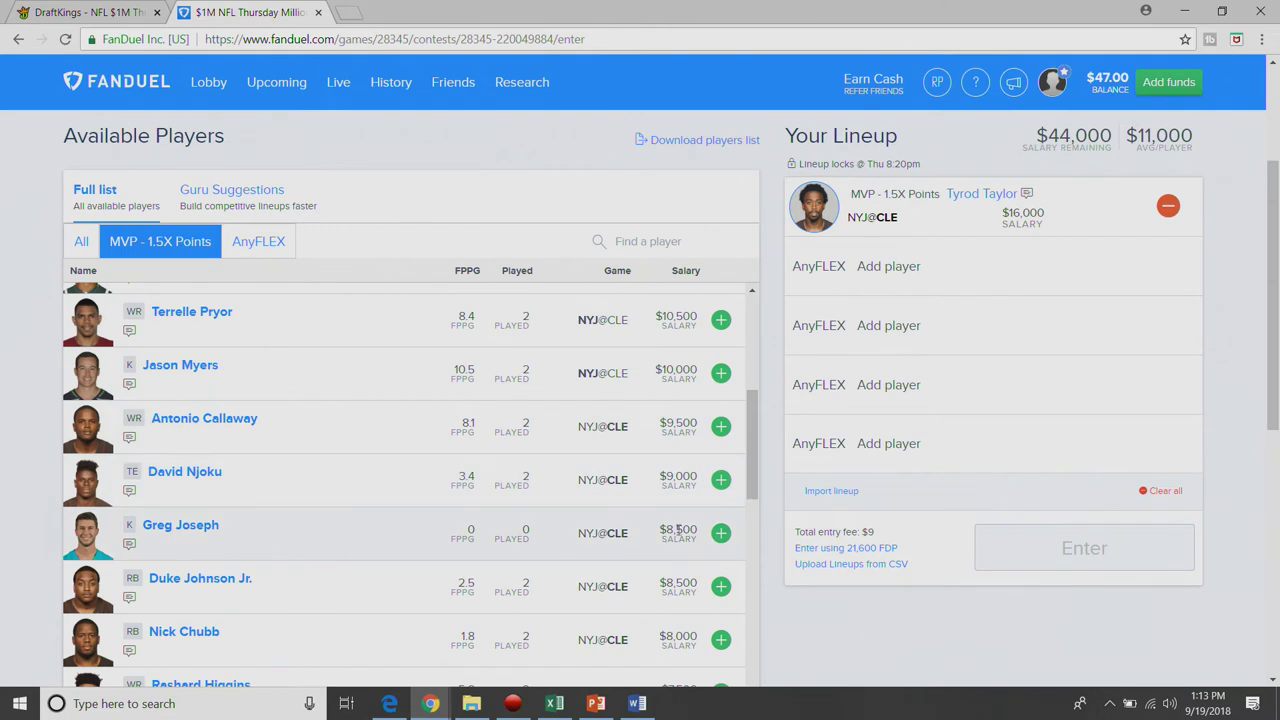
left_click(722, 480)
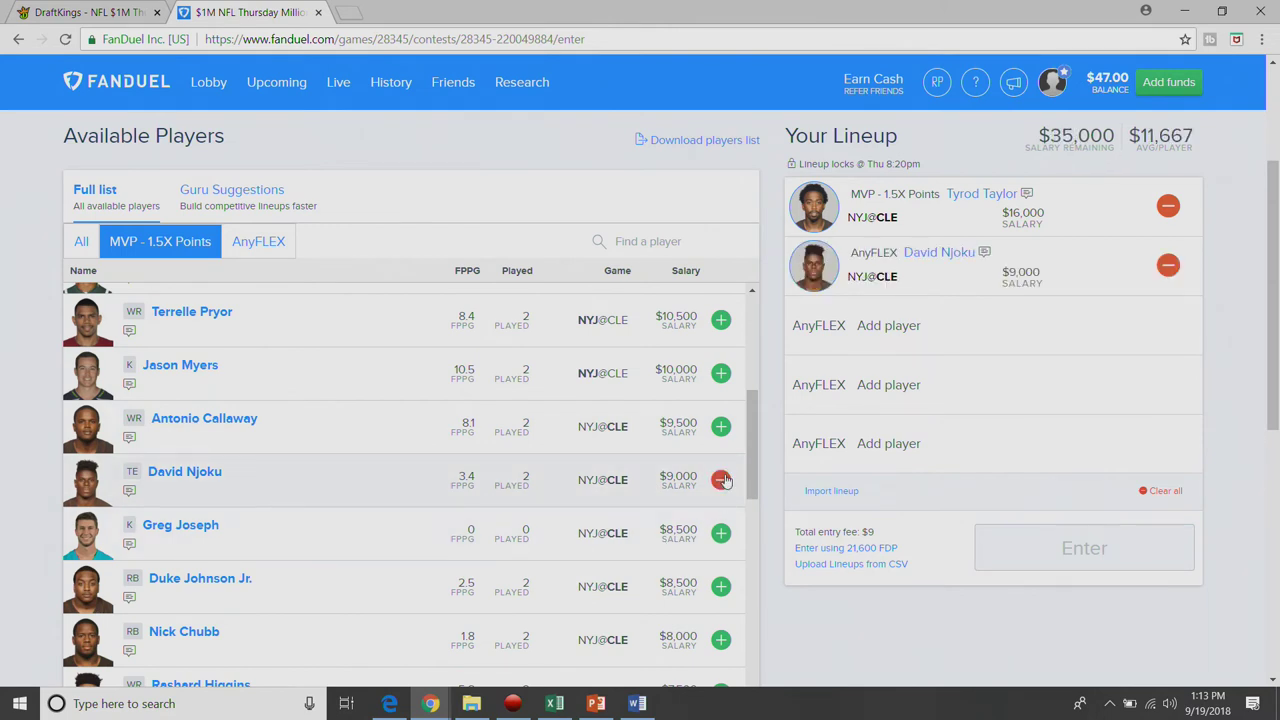
scroll(592, 565, "up", 2)
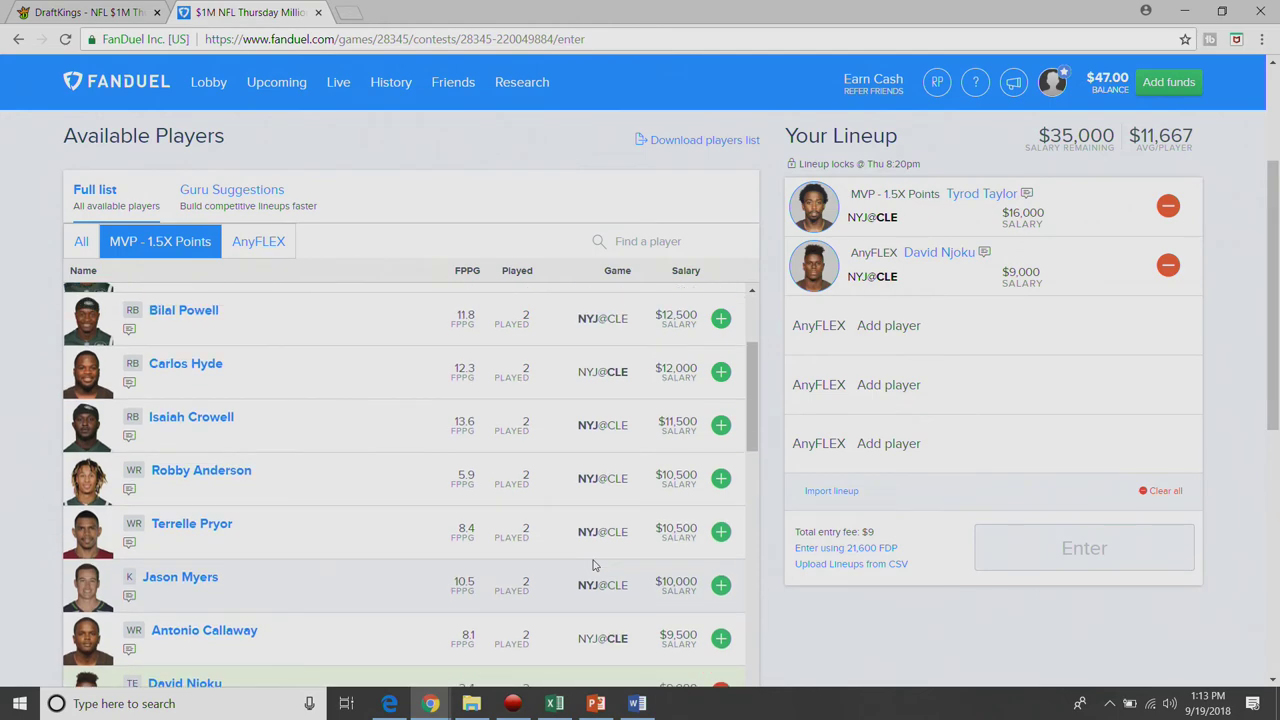
scroll(592, 565, "up", 1)
scroll(592, 565, "down", 7)
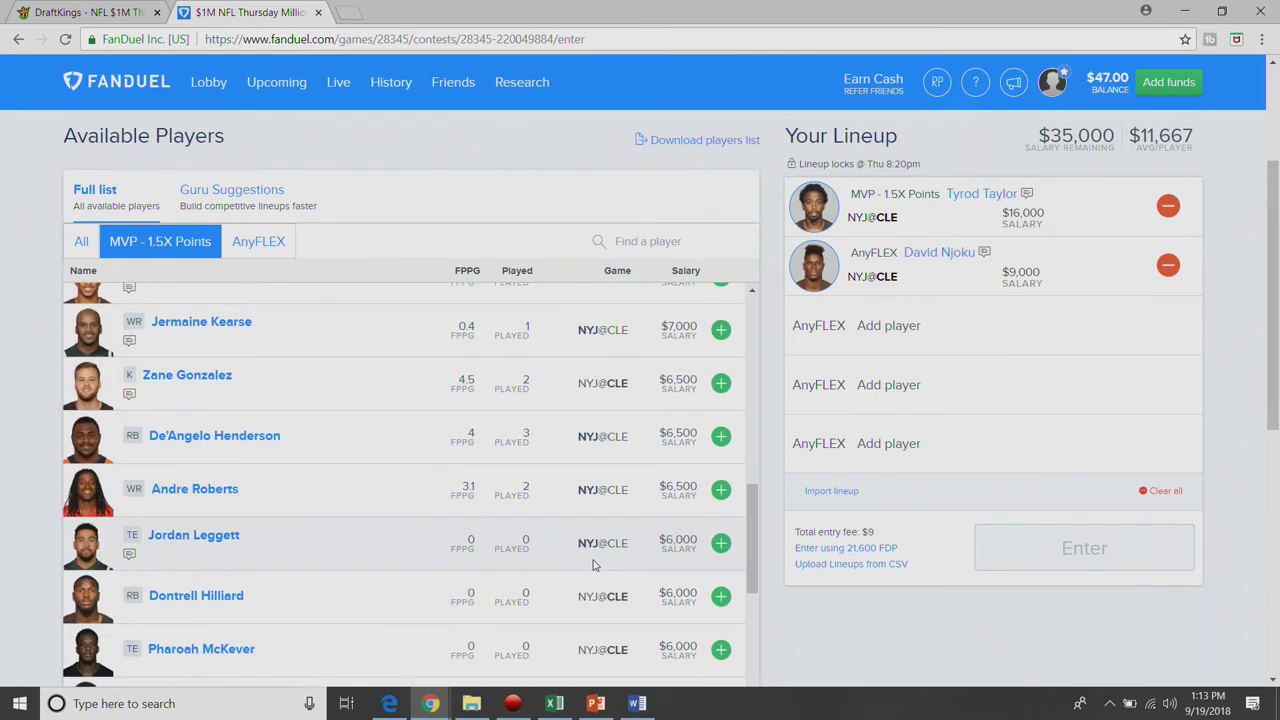
scroll(592, 565, "down", 2)
scroll(592, 565, "up", 6)
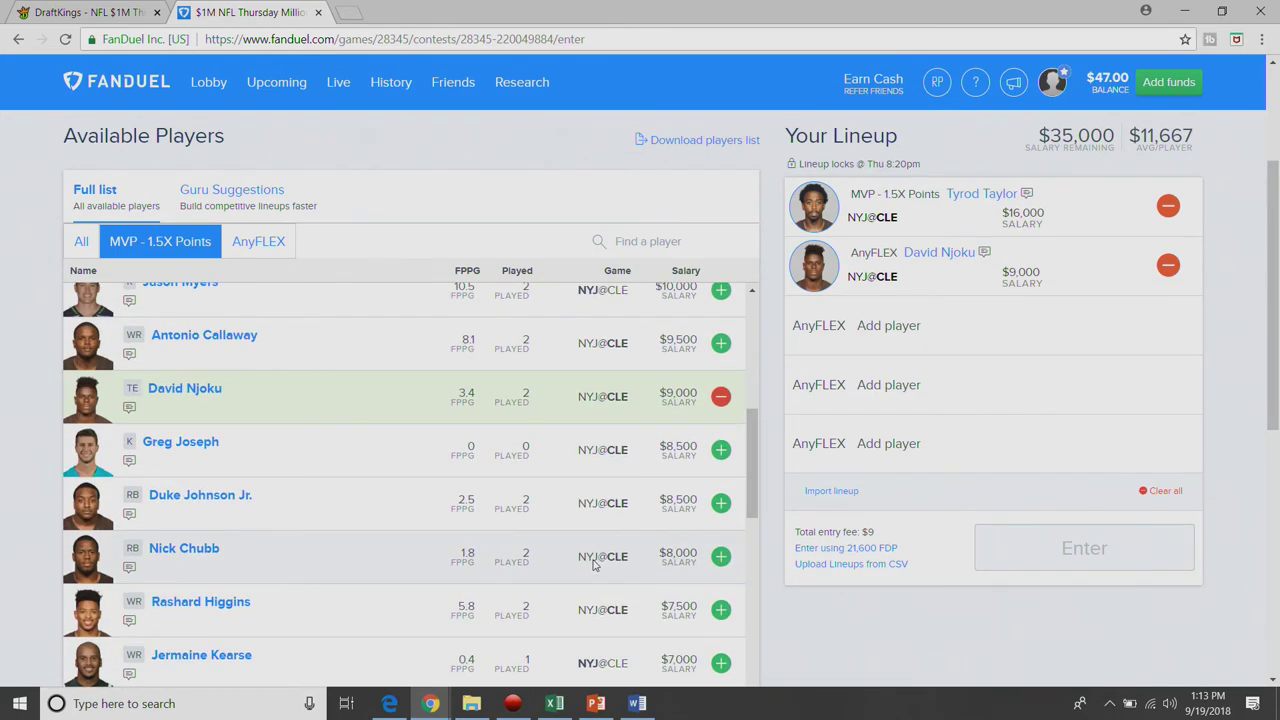
scroll(593, 565, "up", 5)
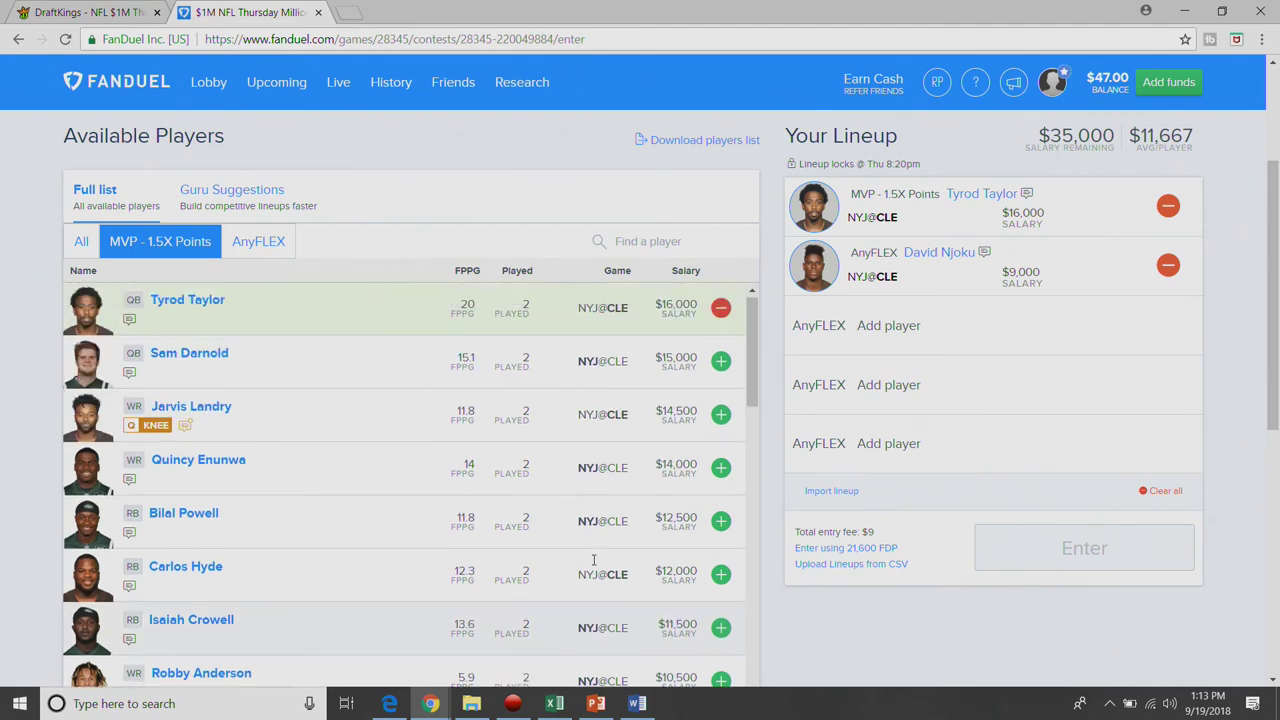
scroll(593, 562, "down", 3)
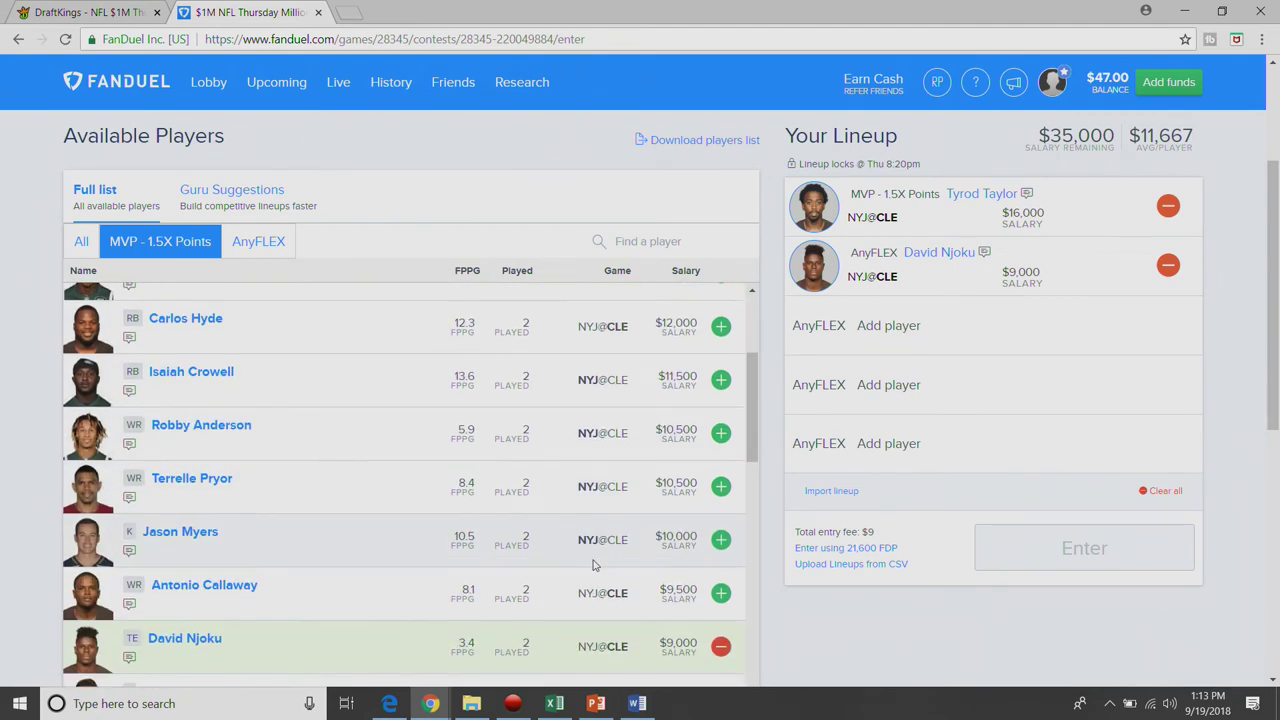
scroll(593, 565, "down", 3)
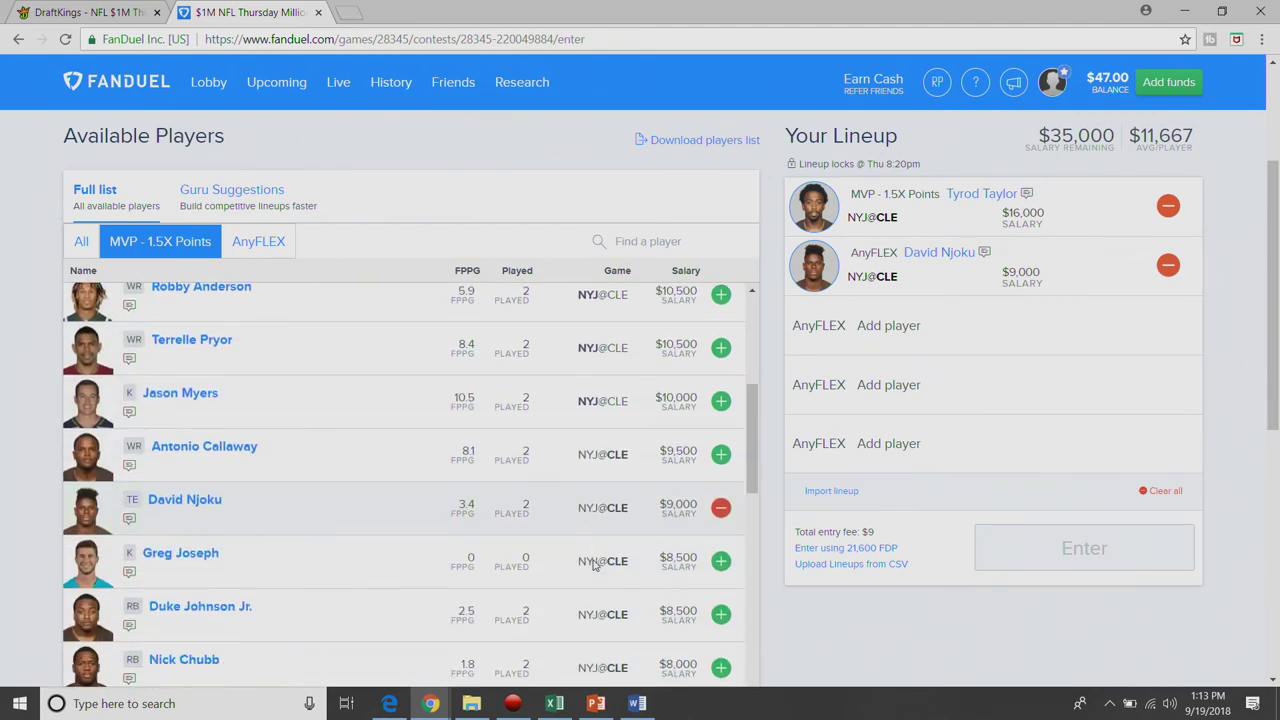
scroll(593, 562, "up", 3)
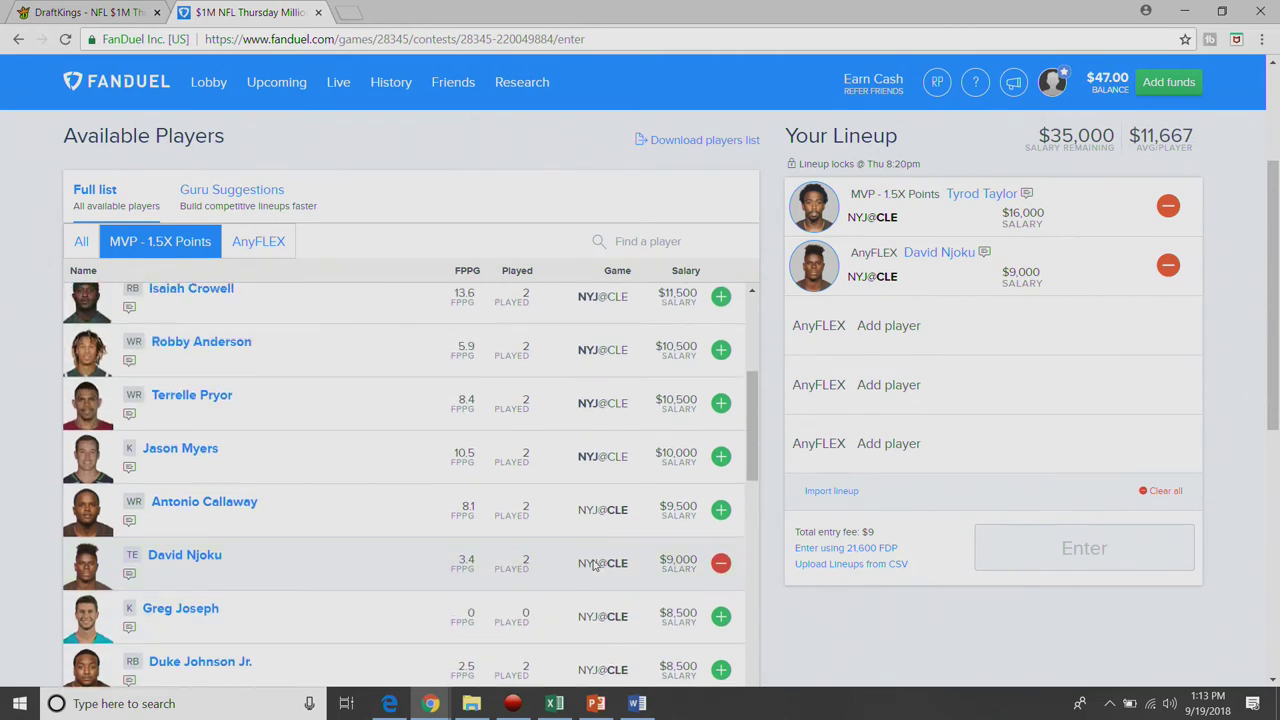
scroll(690, 497, "up", 5)
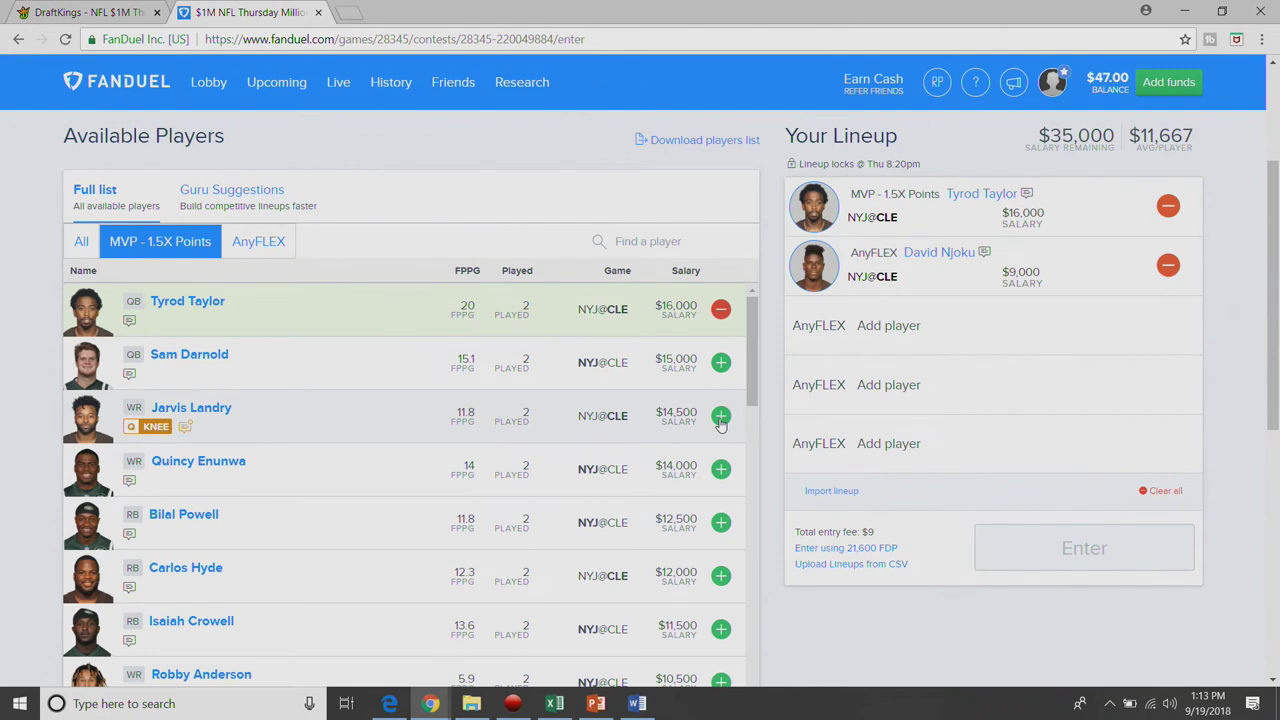
Step: Add Jarvis Landry and Sam Darnold as AnyFLEX players, then drop Darnold again
left_click(721, 418)
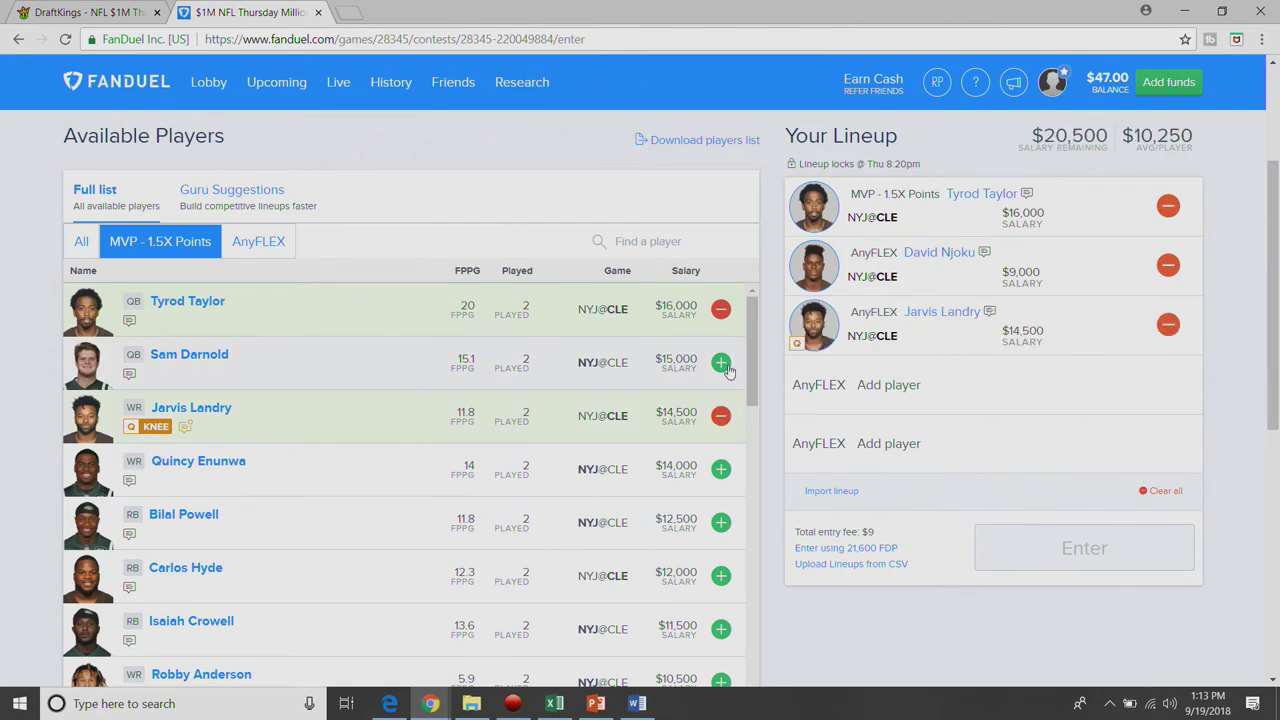
left_click(721, 363)
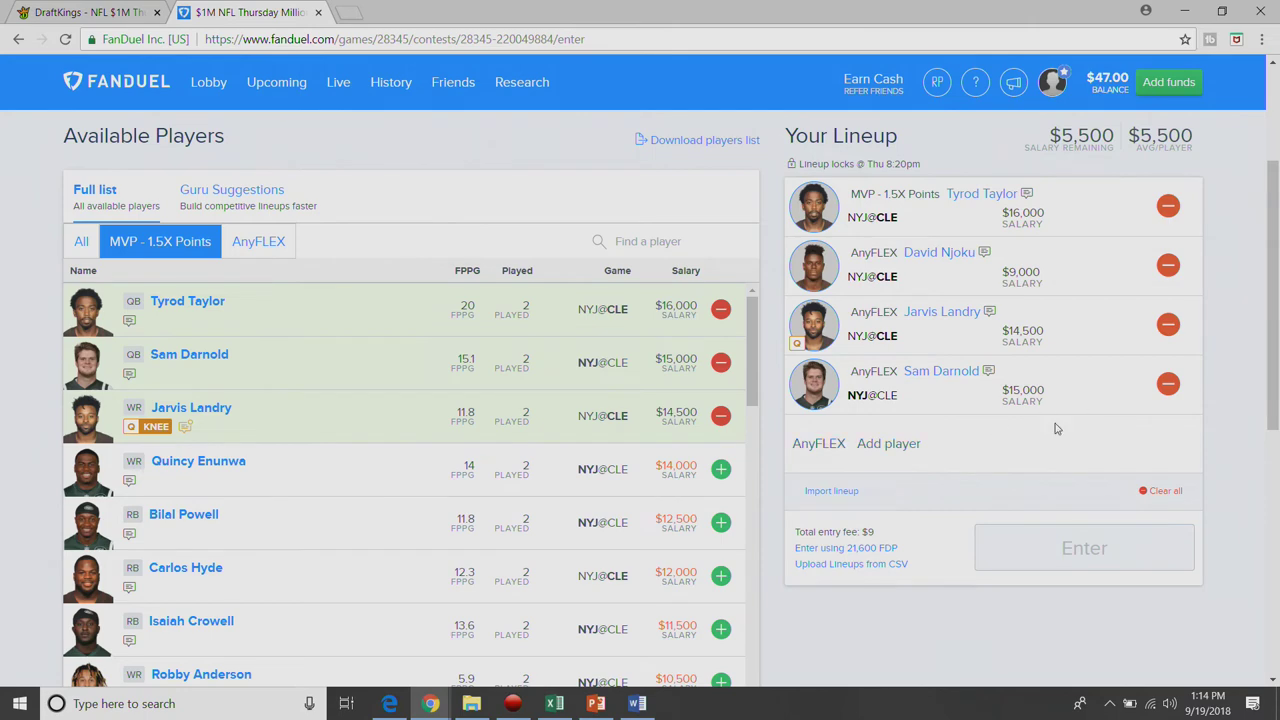
scroll(655, 505, "down", 6)
scroll(655, 505, "down", 8)
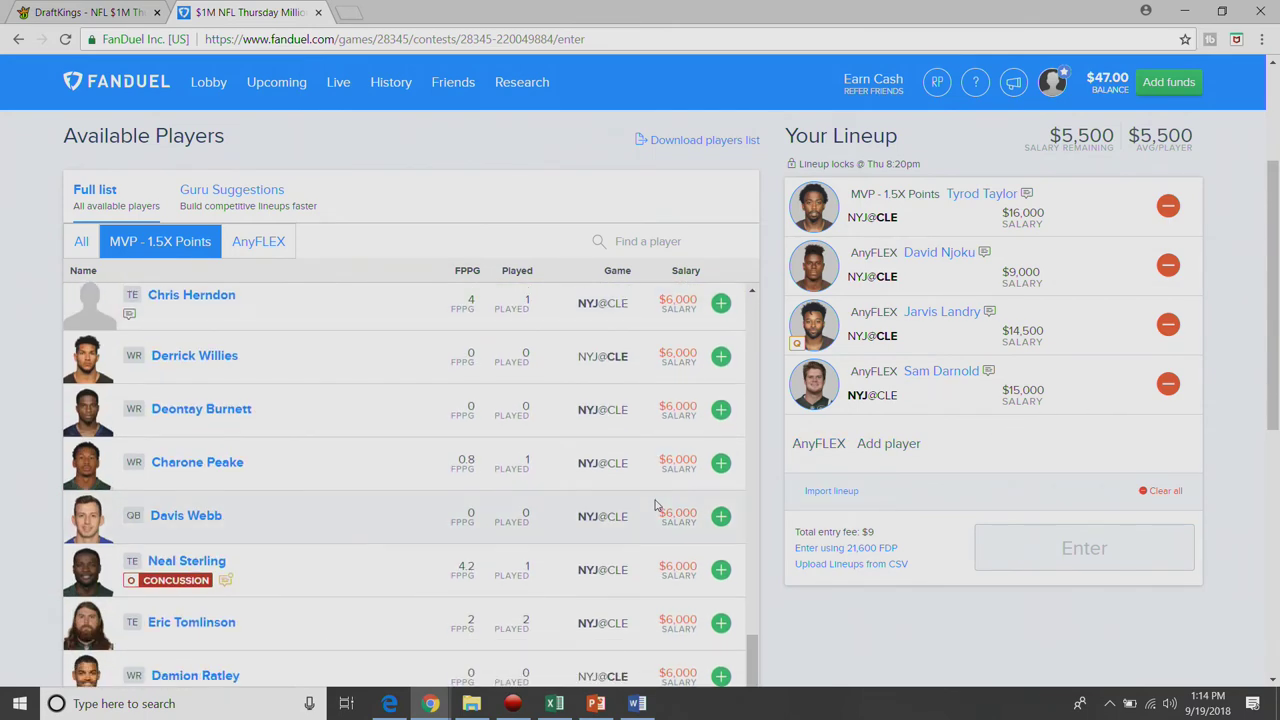
scroll(655, 505, "up", 5)
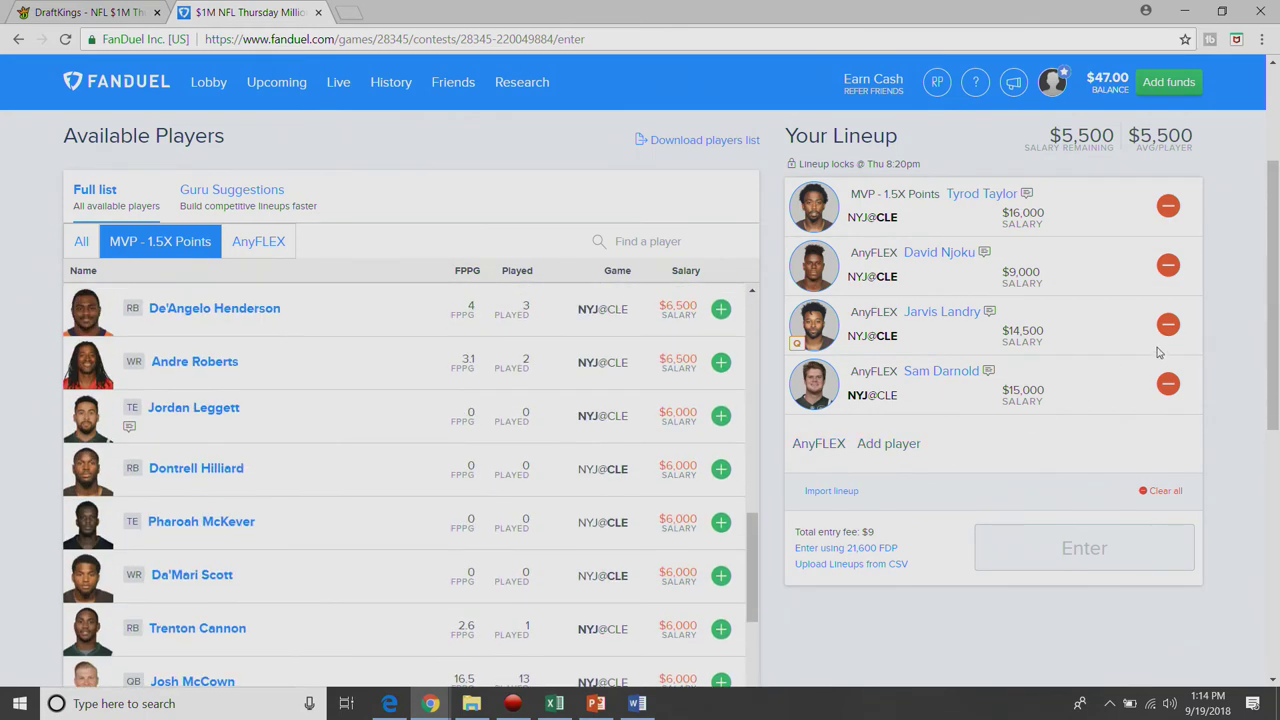
left_click(1163, 385)
scroll(608, 507, "up", 8)
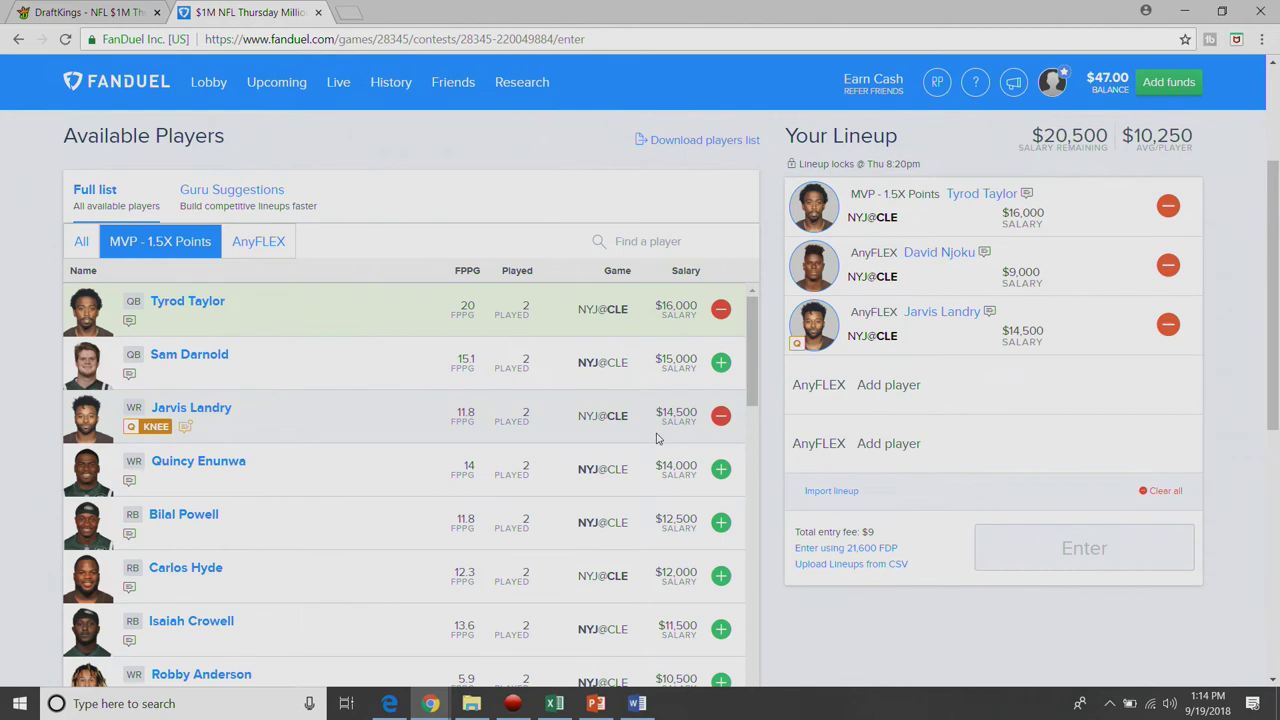
Step: Try Quincy Enunwa in the lineup and remove him again
left_click(720, 469)
scroll(510, 520, "down", 10)
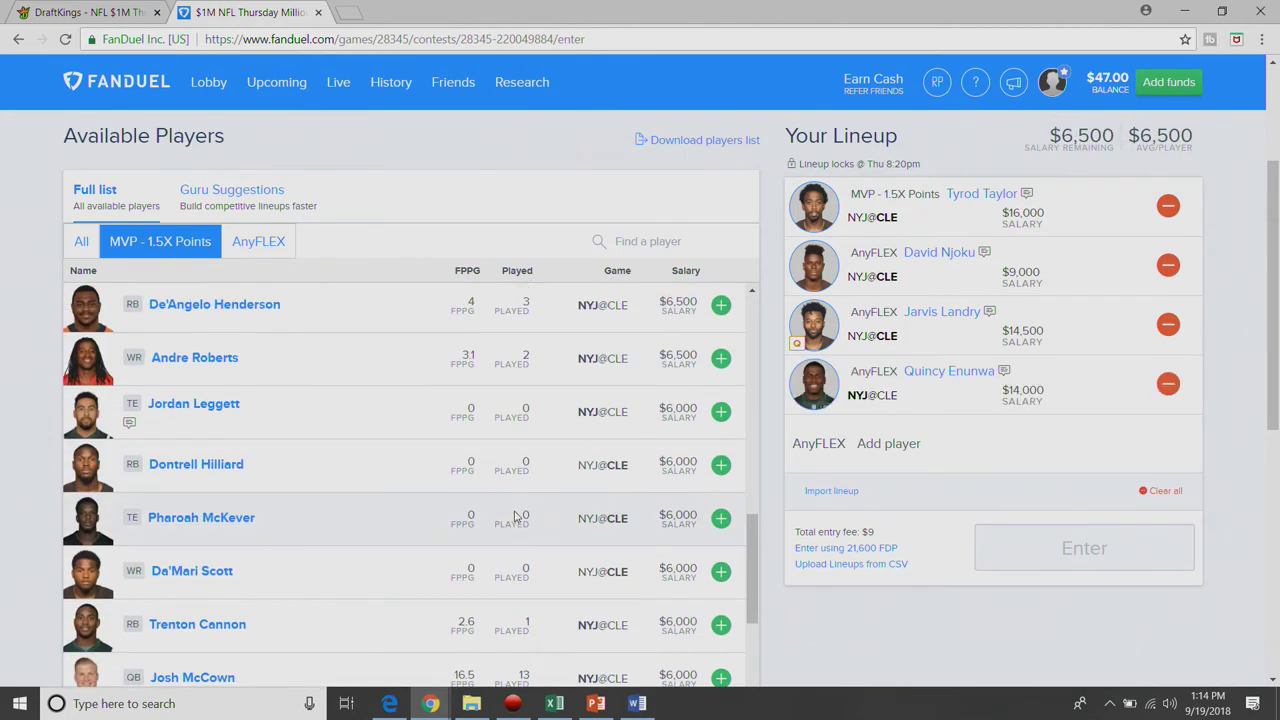
scroll(515, 515, "up", 2)
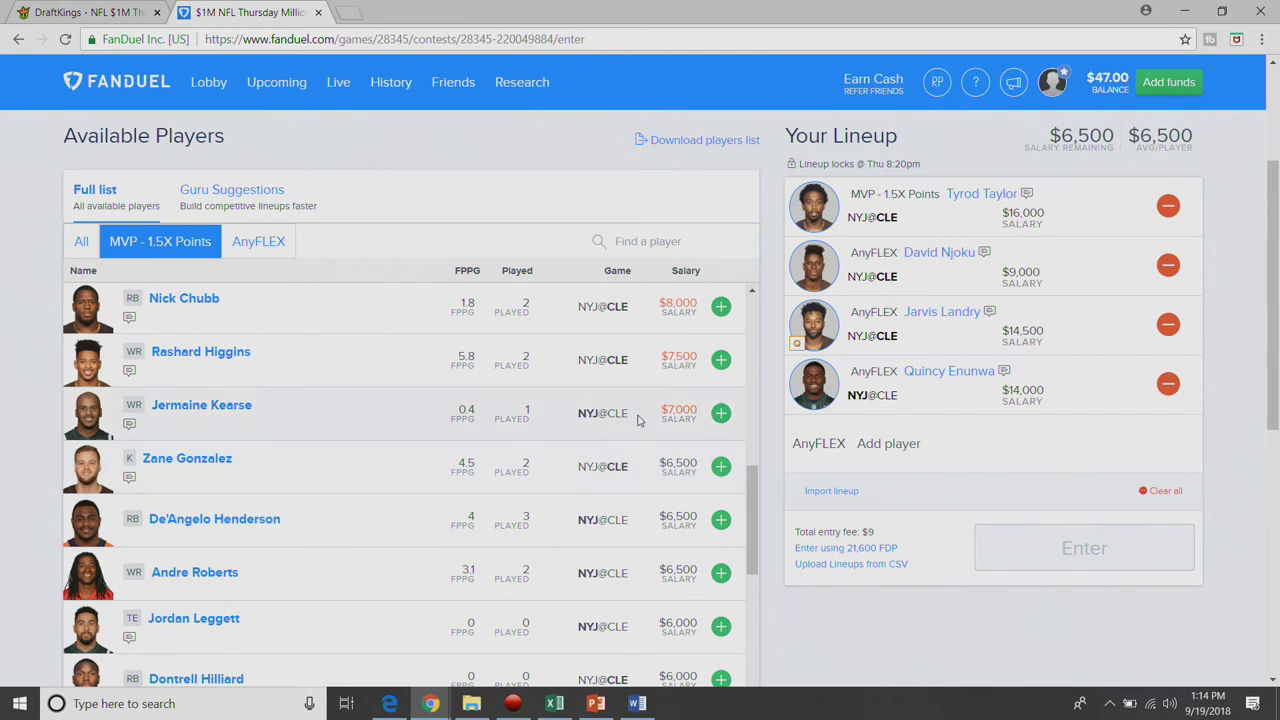
scroll(615, 450, "down", 2)
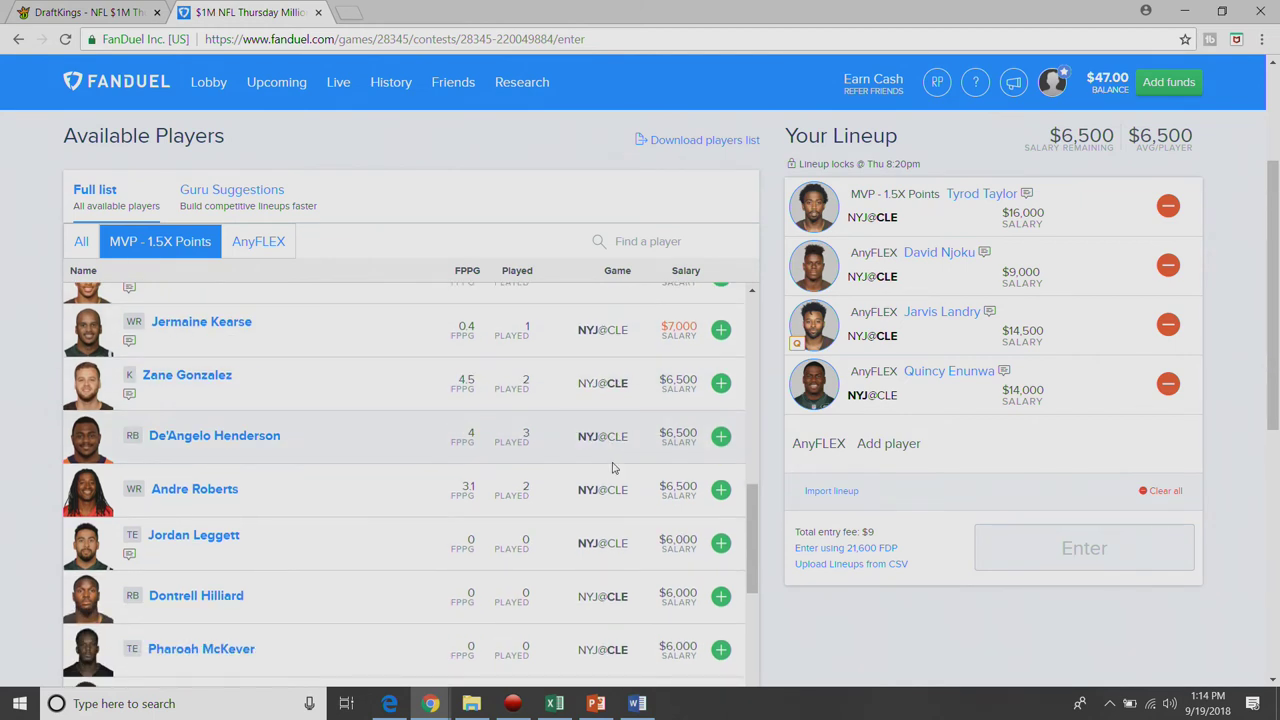
scroll(612, 463, "down", 1)
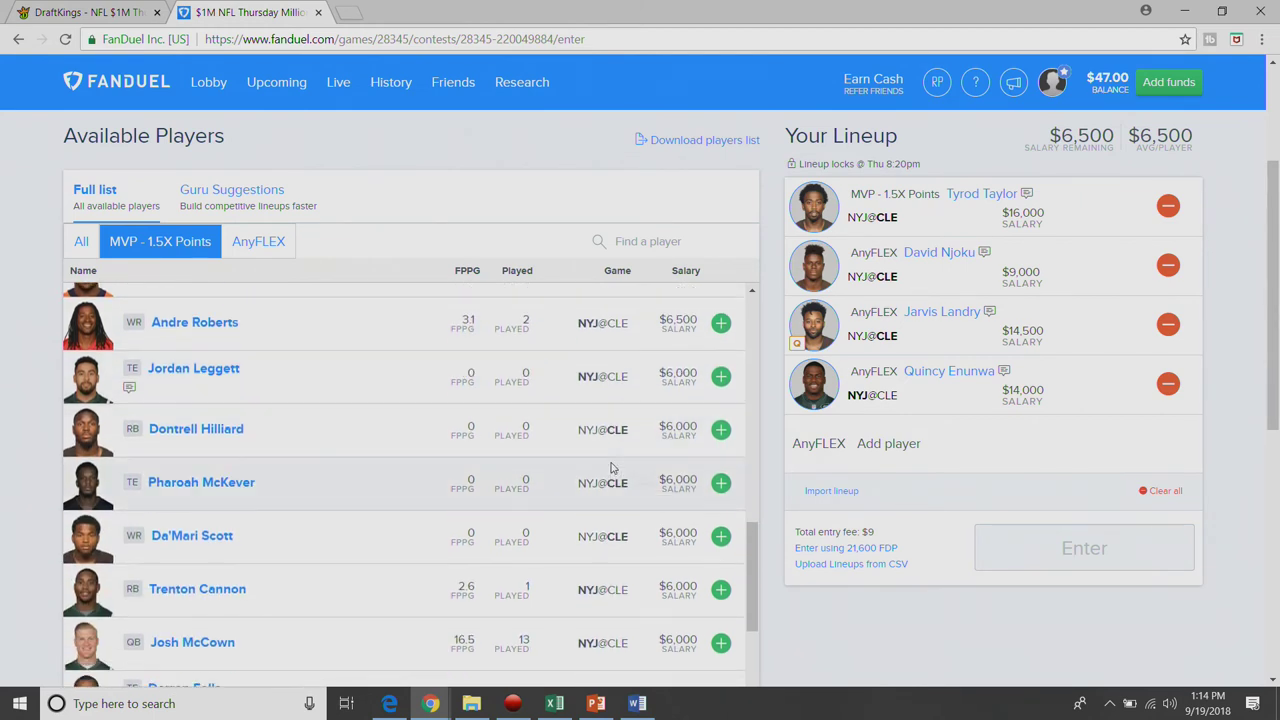
scroll(613, 465, "down", 1)
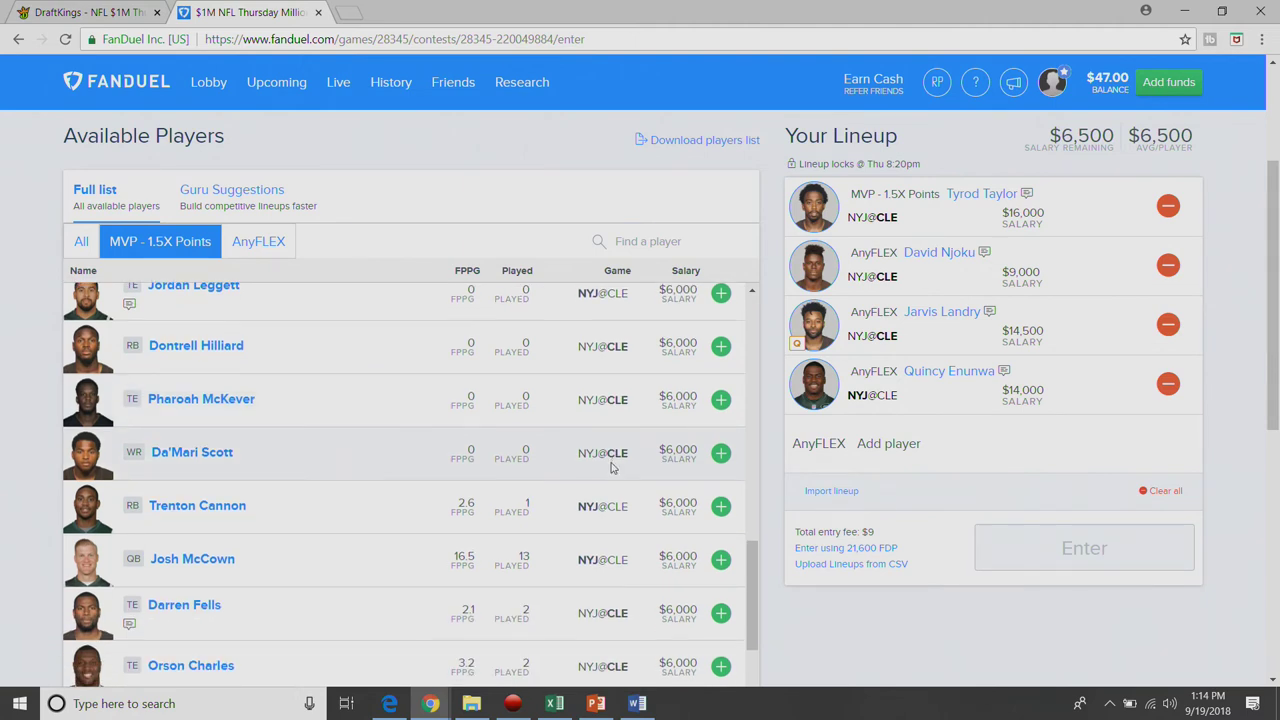
scroll(613, 466, "up", 5)
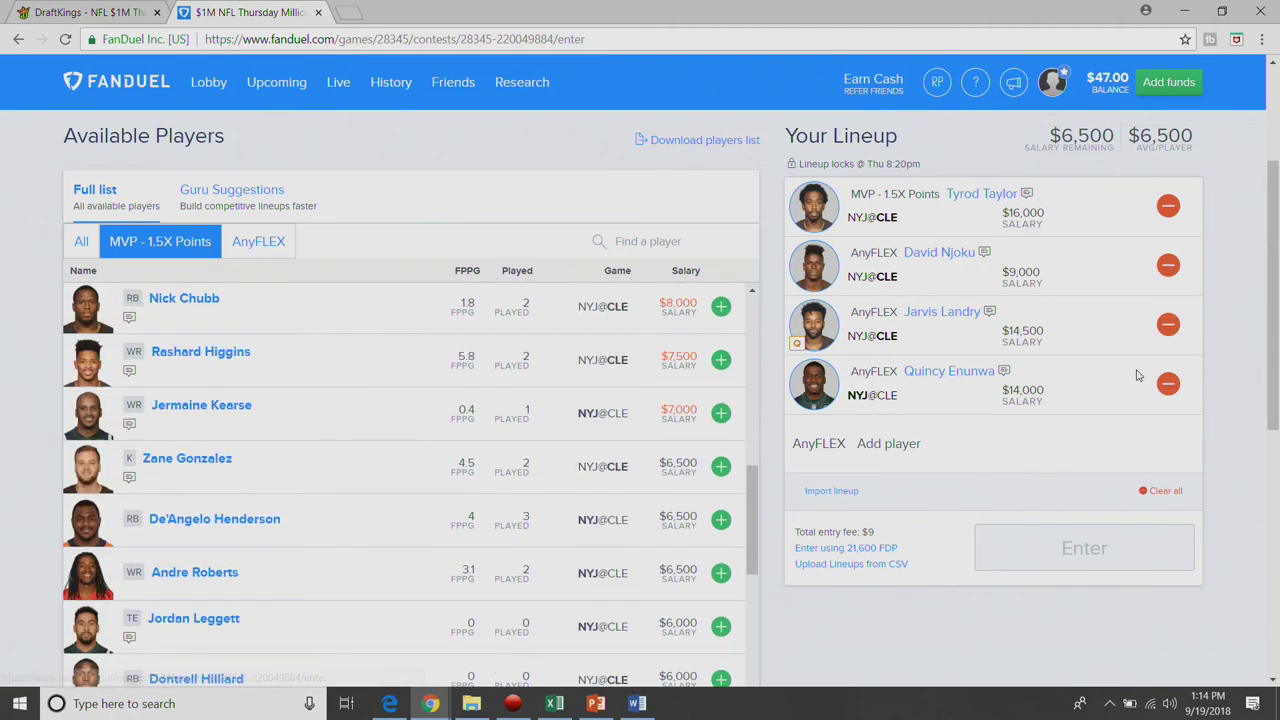
left_click(1167, 383)
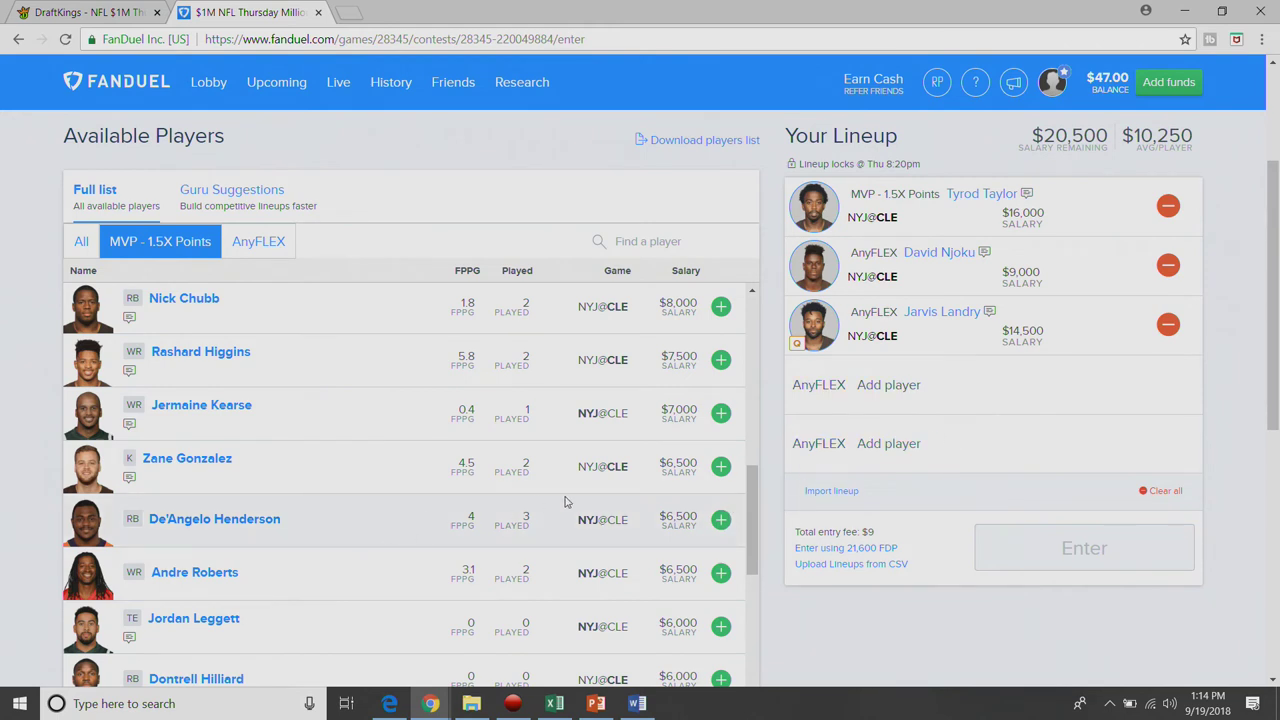
scroll(565, 501, "up", 2)
scroll(565, 501, "up", 2)
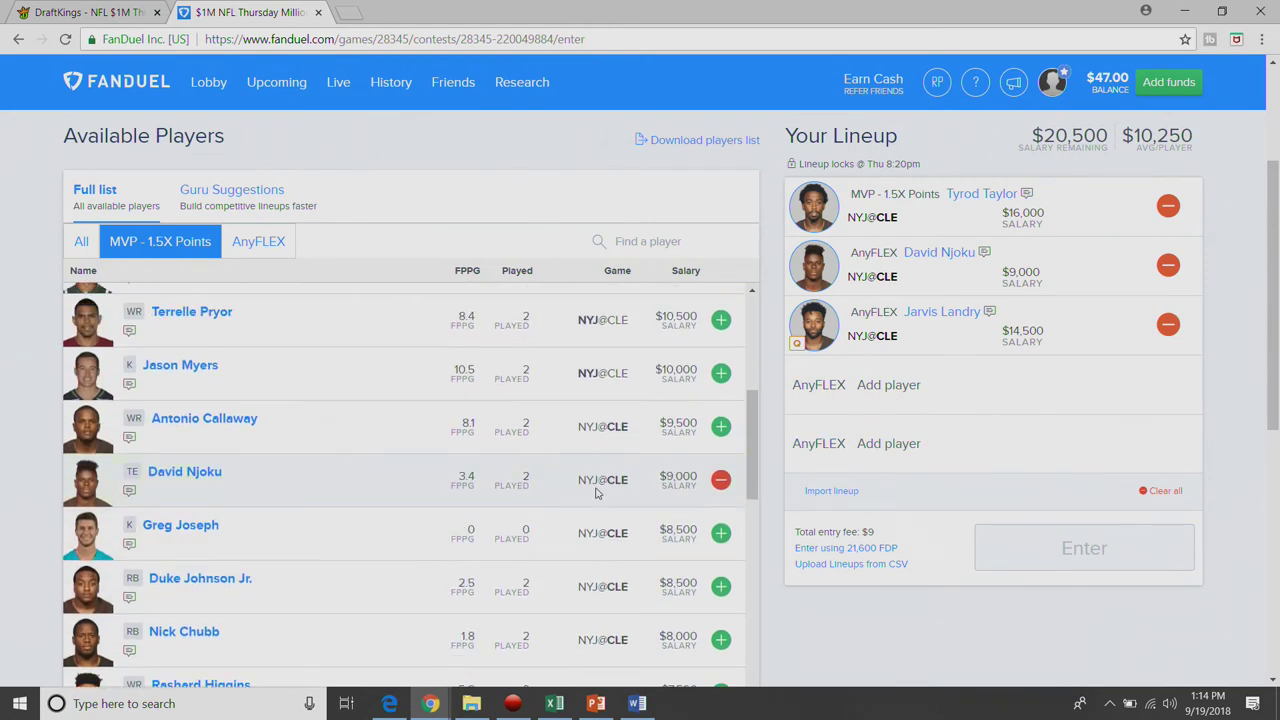
Step: Complete the $60,000 lineup with Jason Myers and Robby Anderson, then remove Anderson, Myers and Landry
left_click(720, 373)
scroll(685, 436, "up", 1)
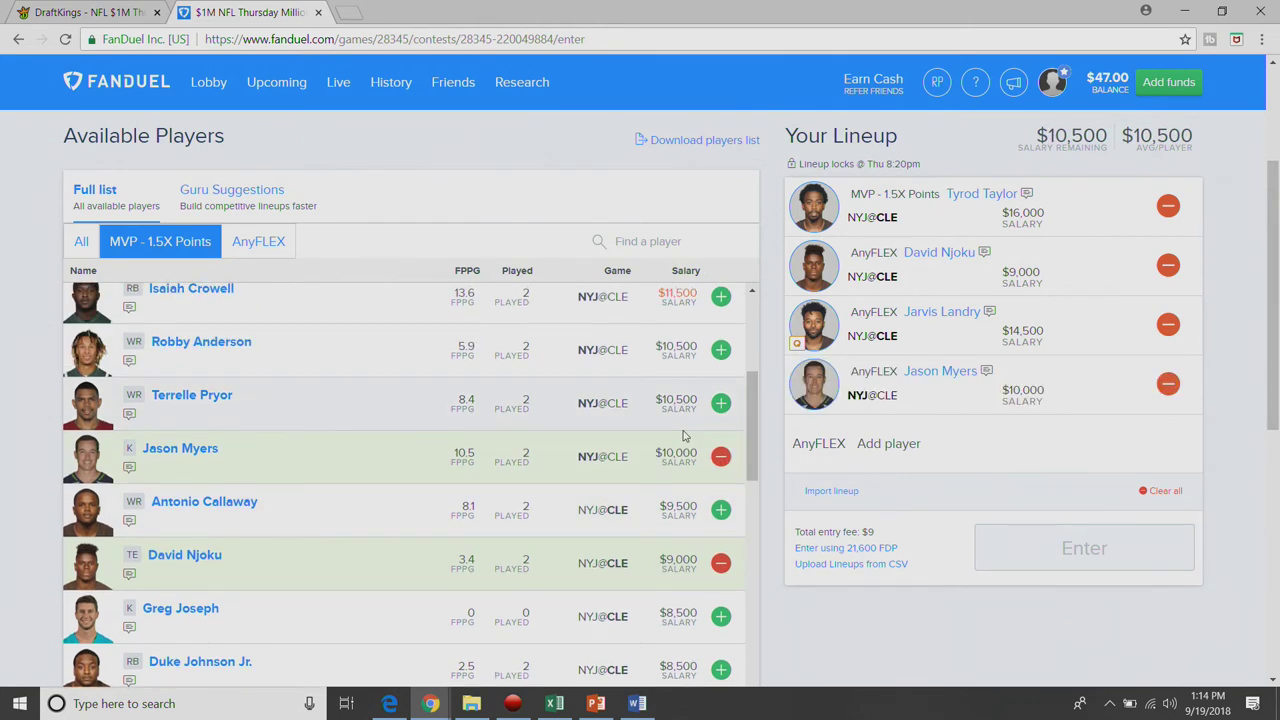
left_click(721, 350)
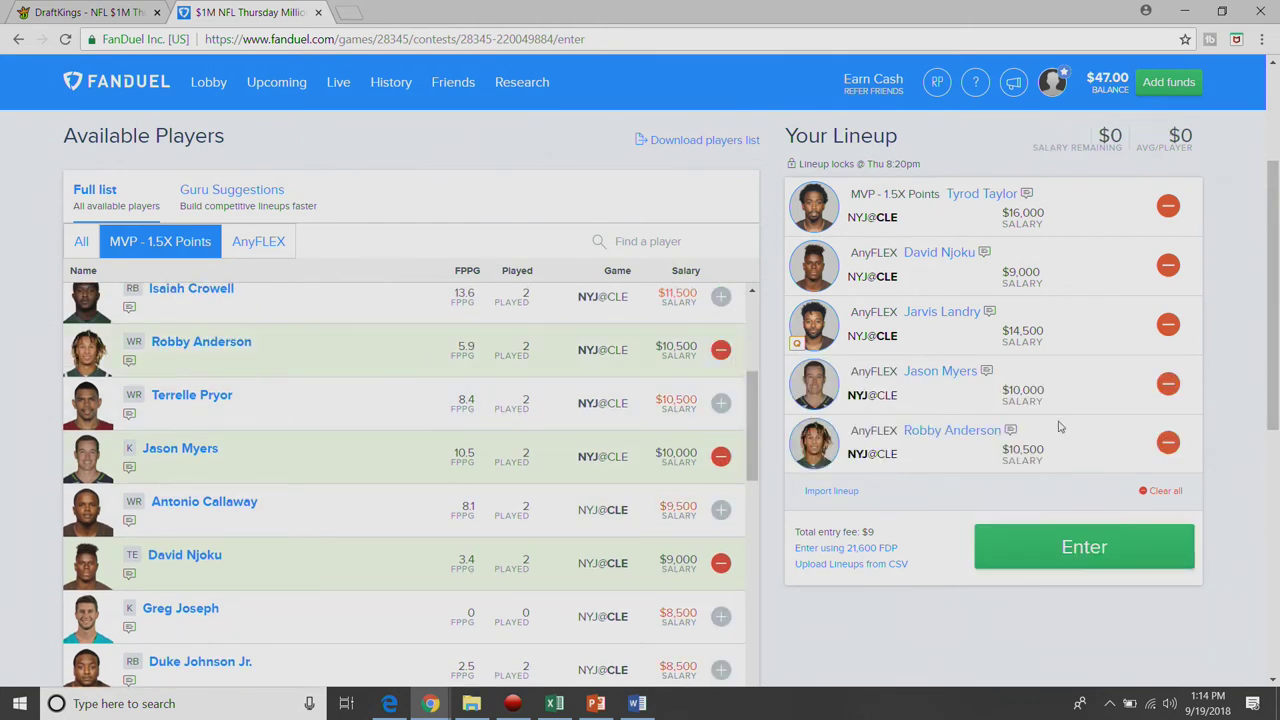
left_click(1164, 445)
left_click(1168, 384)
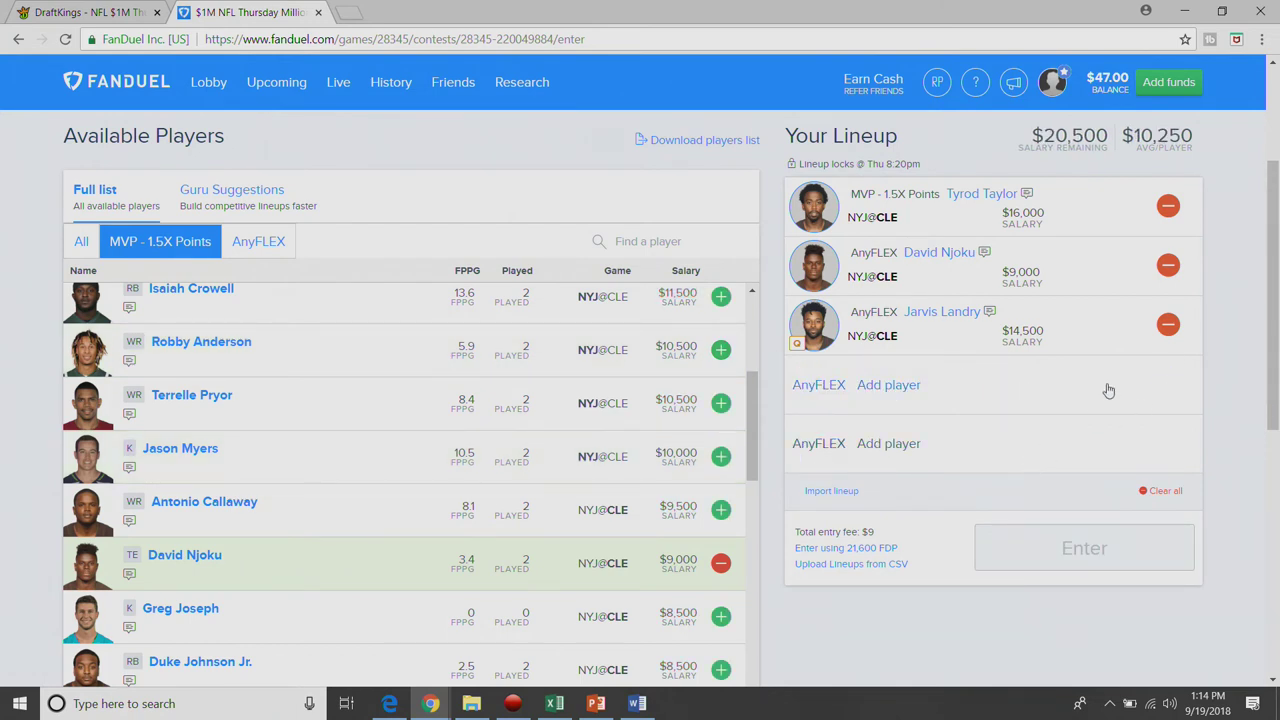
left_click(1168, 323)
Step: Remove Njoku and Tyrod Taylor, then make David Njoku the MVP
left_click(1168, 265)
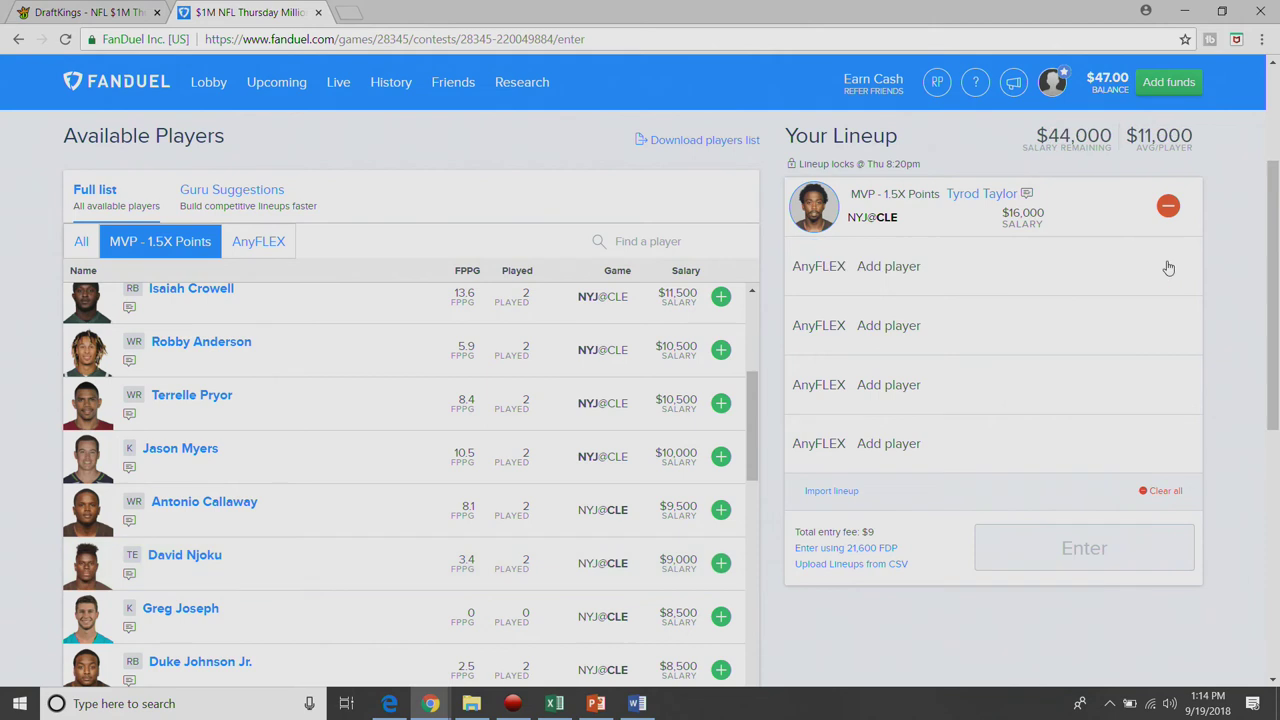
left_click(1168, 205)
scroll(478, 535, "up", 3)
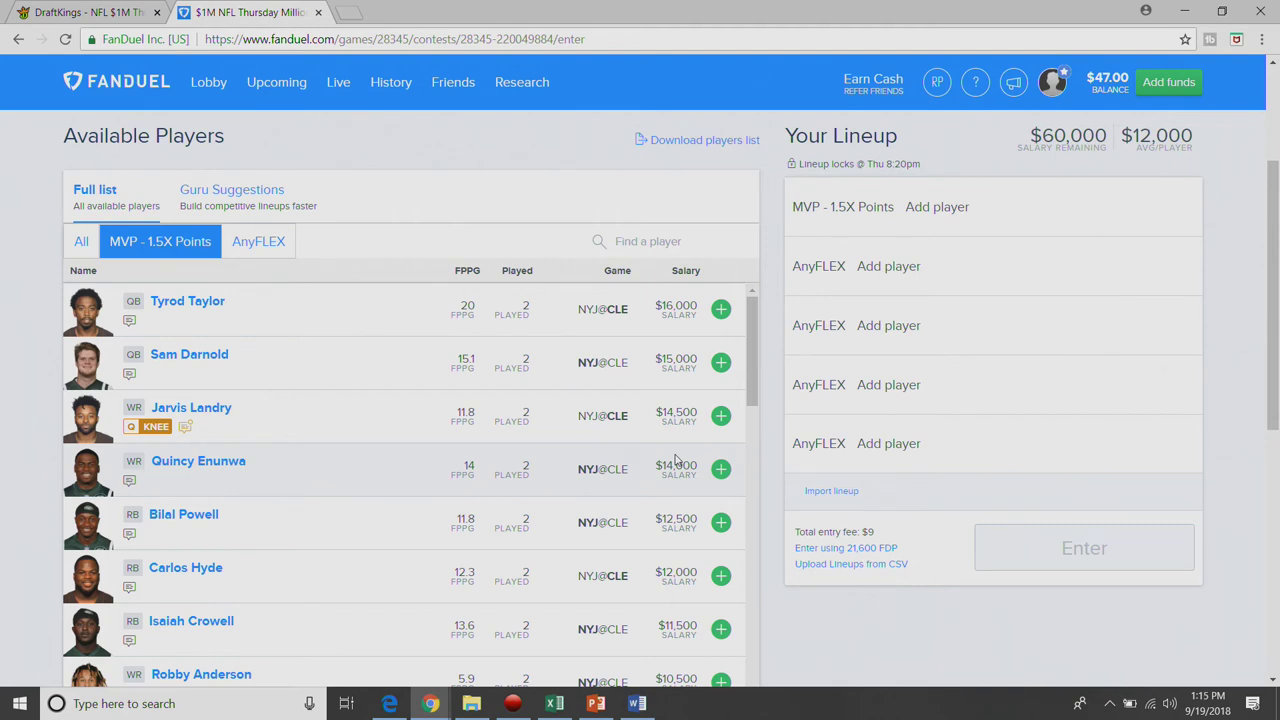
scroll(545, 487, "down", 5)
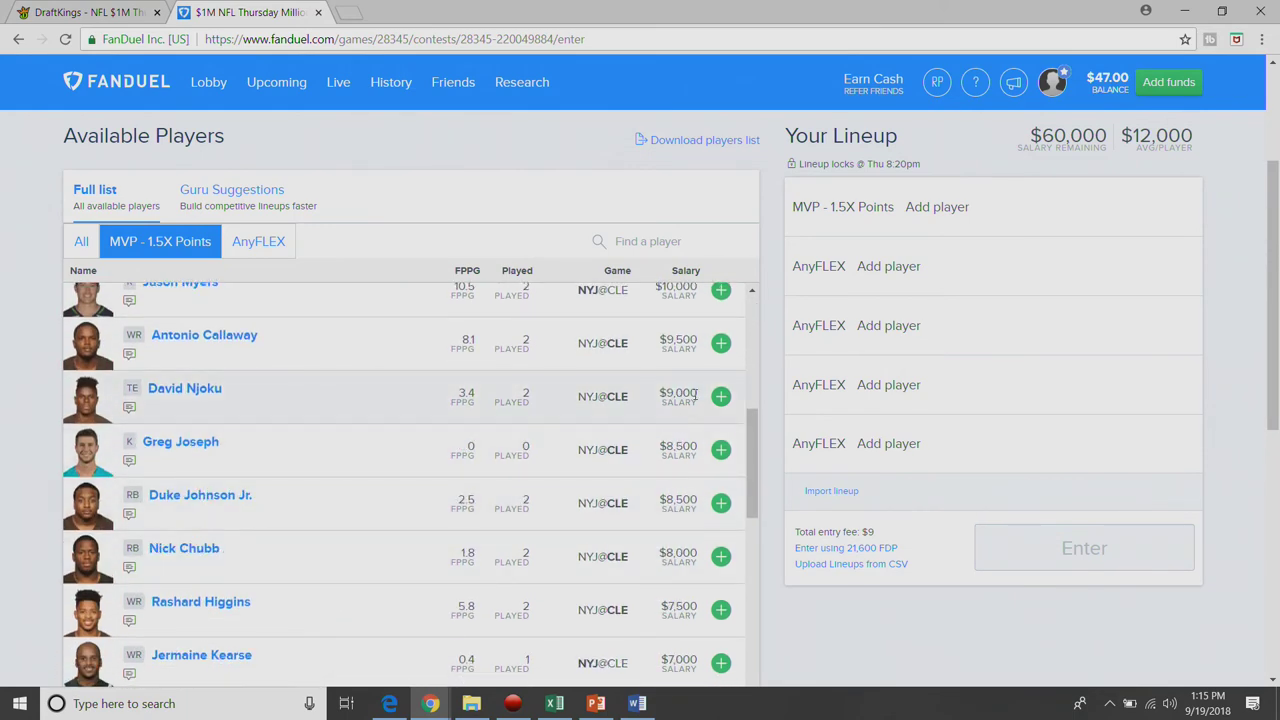
left_click(720, 396)
Step: Add Rashard Higgins, Quincy Enunwa, Sam Darnold and Jarvis Landry as AnyFLEX players, spending all $60,000
scroll(672, 447, "down", 1)
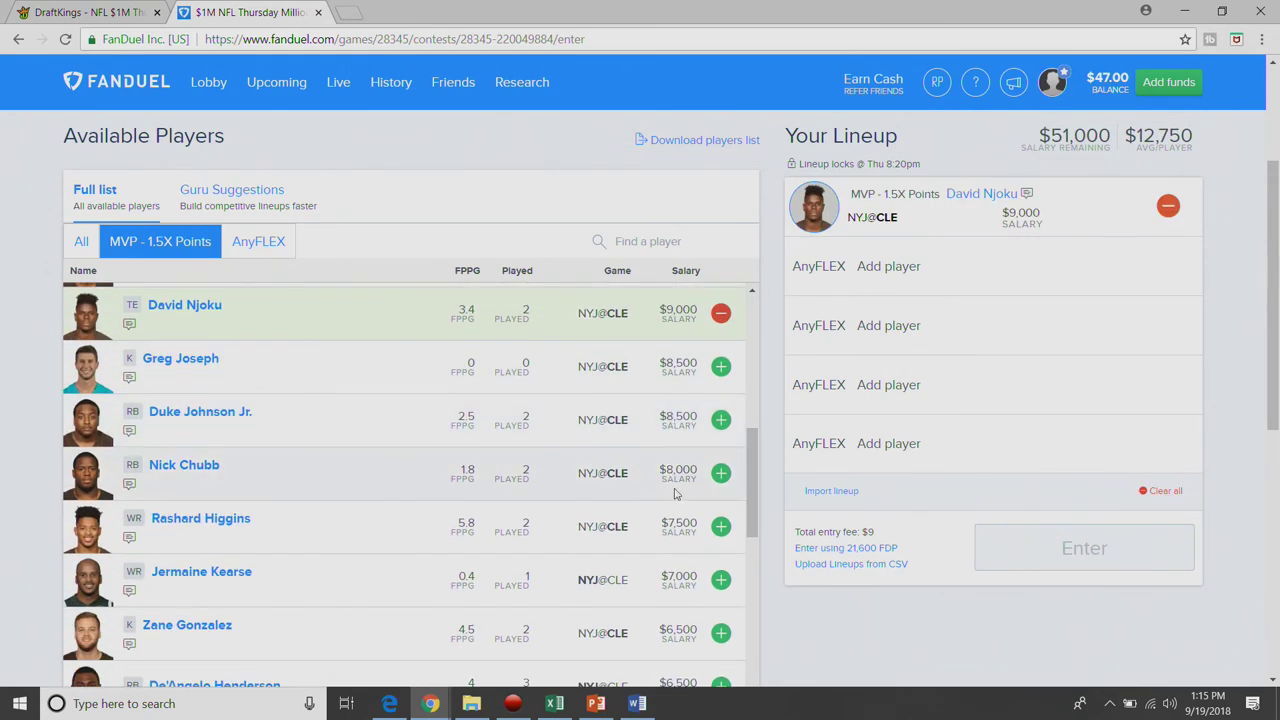
left_click(719, 528)
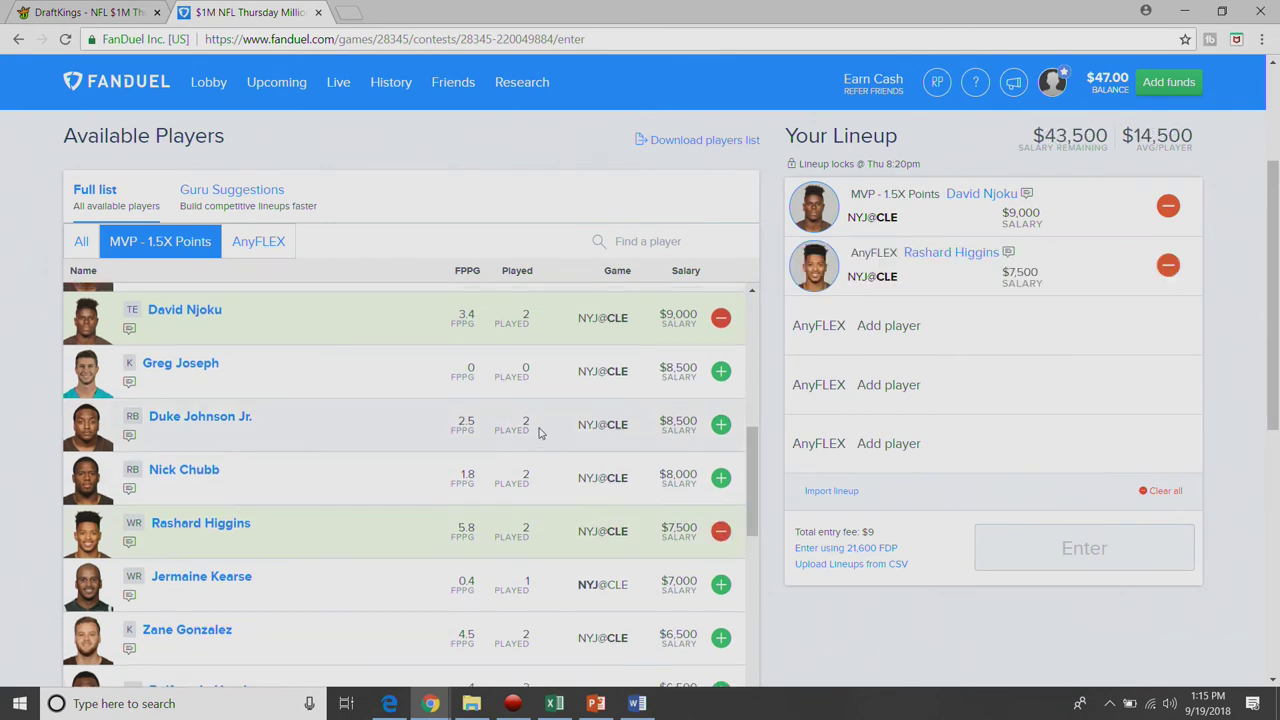
scroll(545, 442, "up", 6)
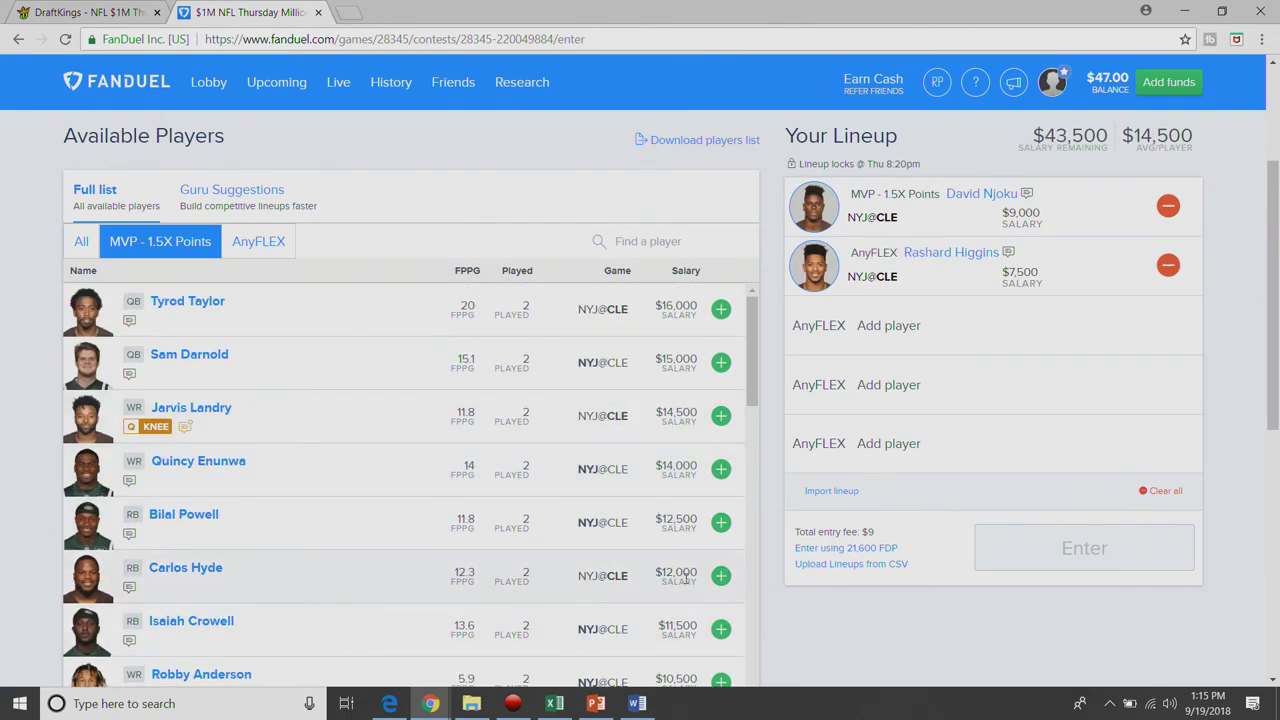
left_click(723, 480)
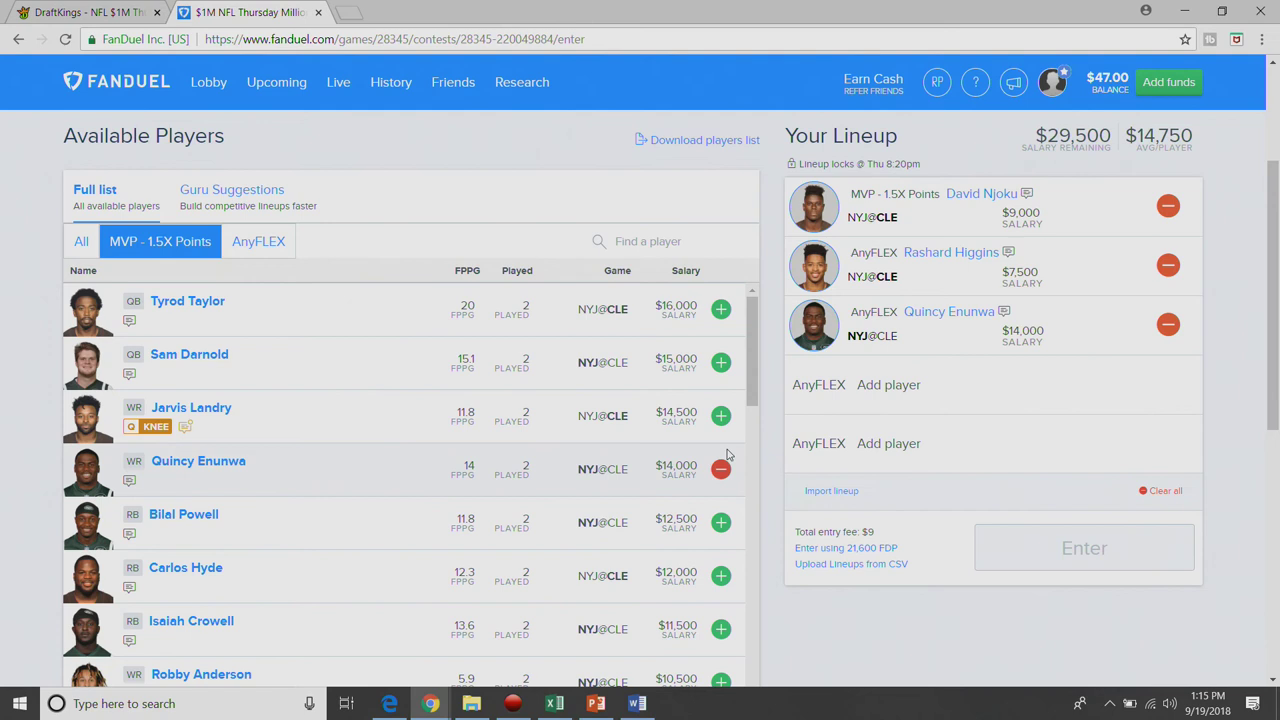
left_click(720, 362)
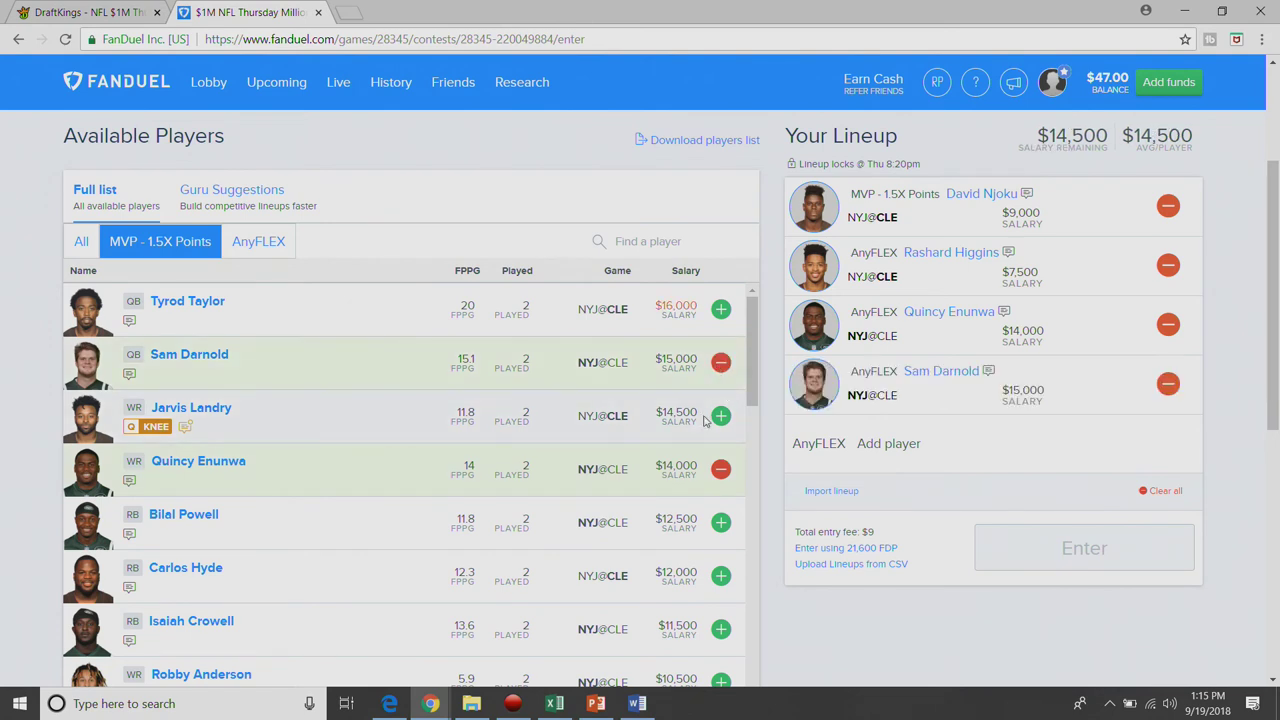
left_click(719, 418)
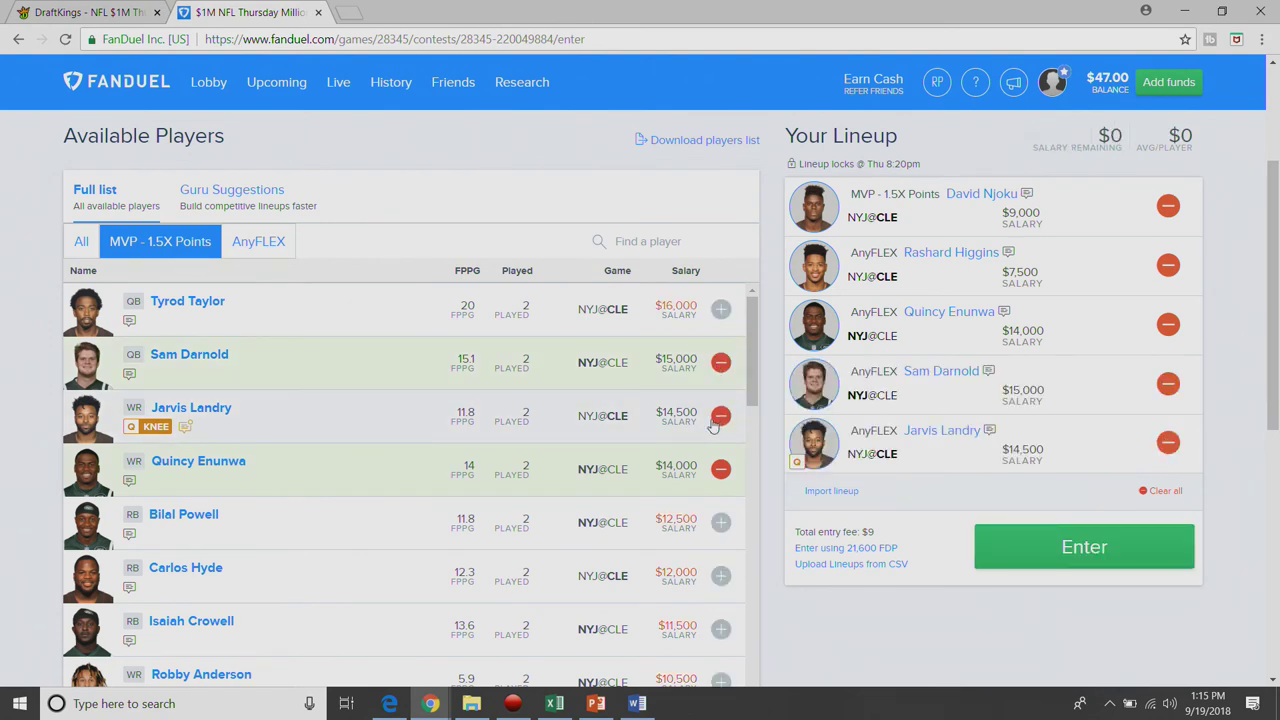
Step: Remove Njoku, Higgins, Enunwa, Darnold and Landry one by one, restoring $60,000, then show AnyFLEX players
left_click(1163, 491)
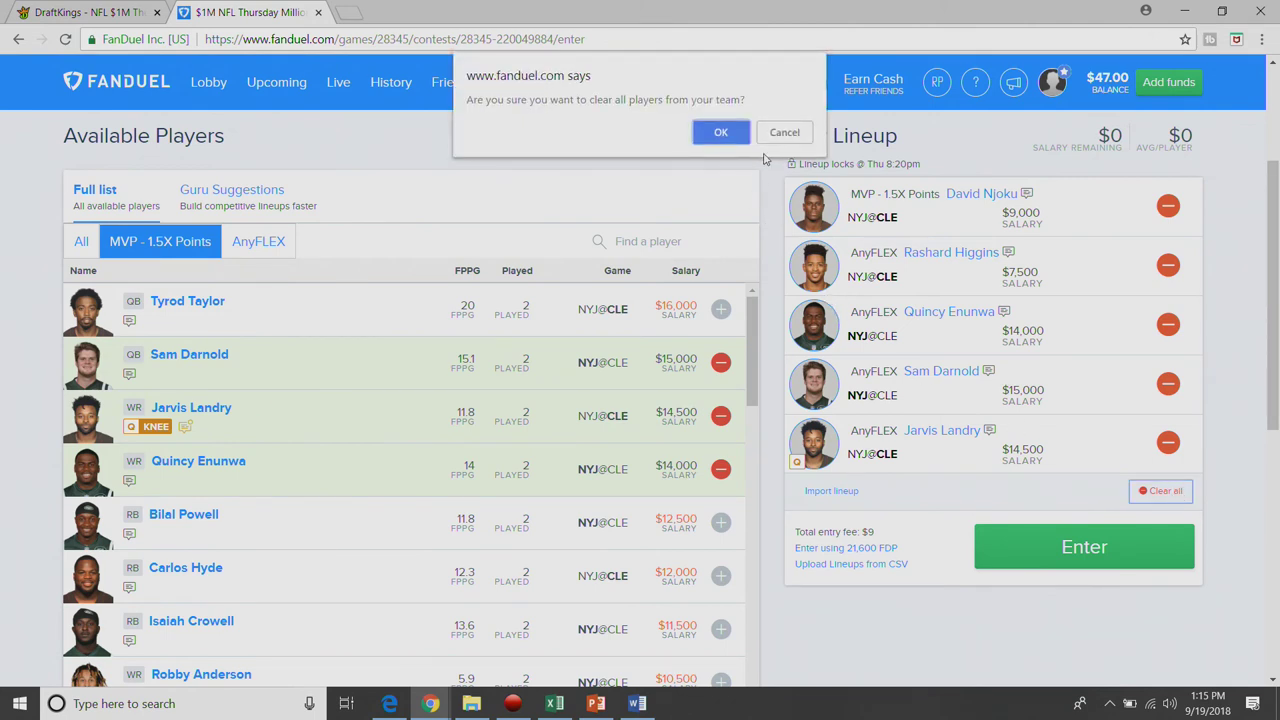
left_click(780, 134)
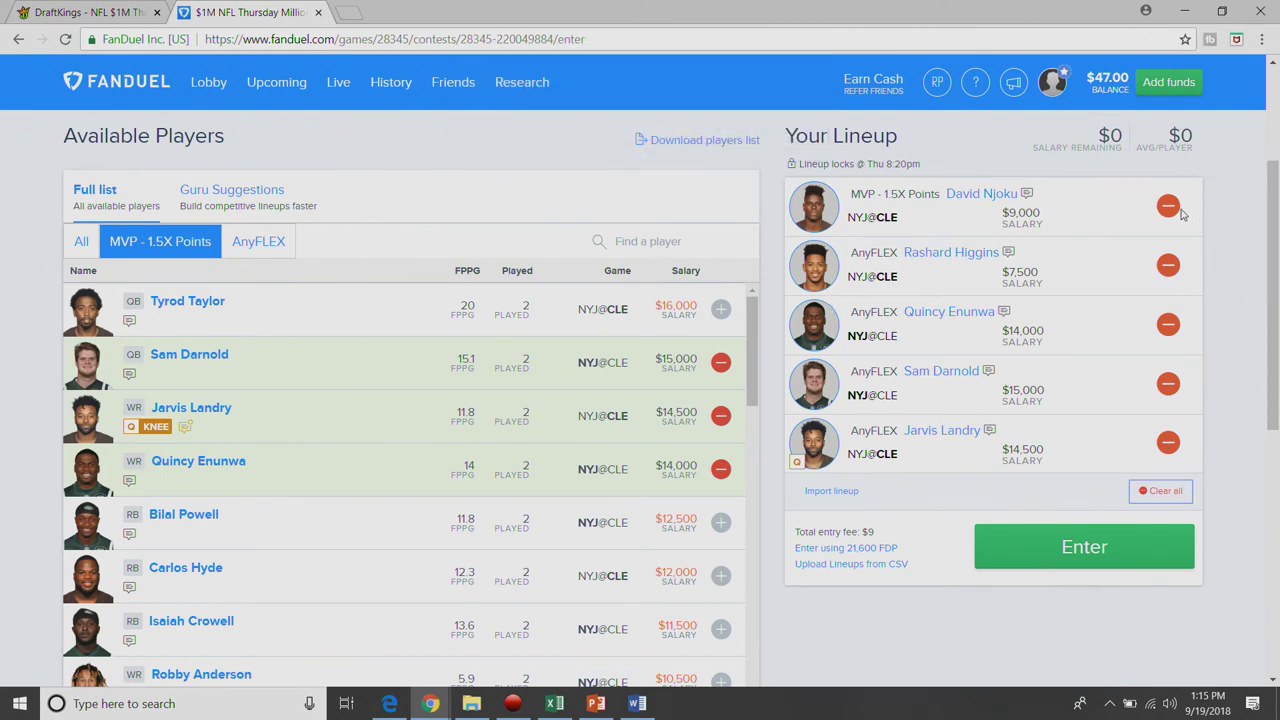
left_click(1168, 207)
left_click(1168, 265)
left_click(1168, 324)
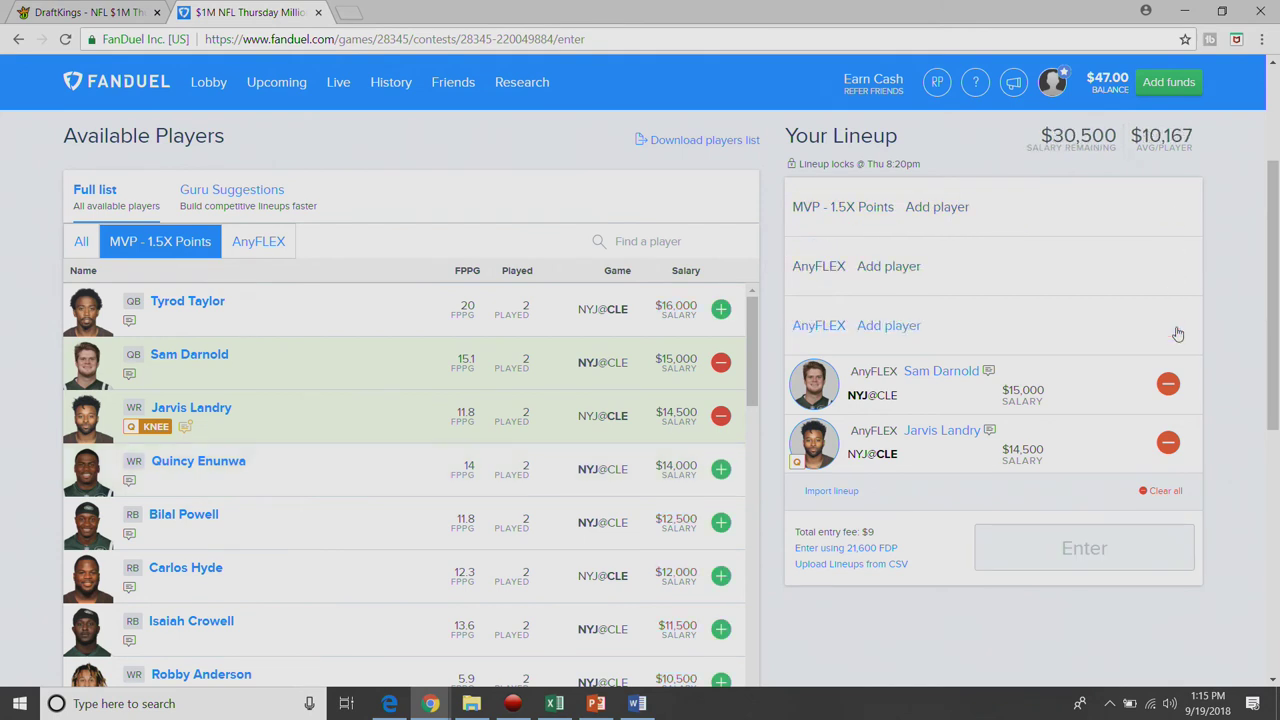
left_click(1168, 386)
left_click(1168, 442)
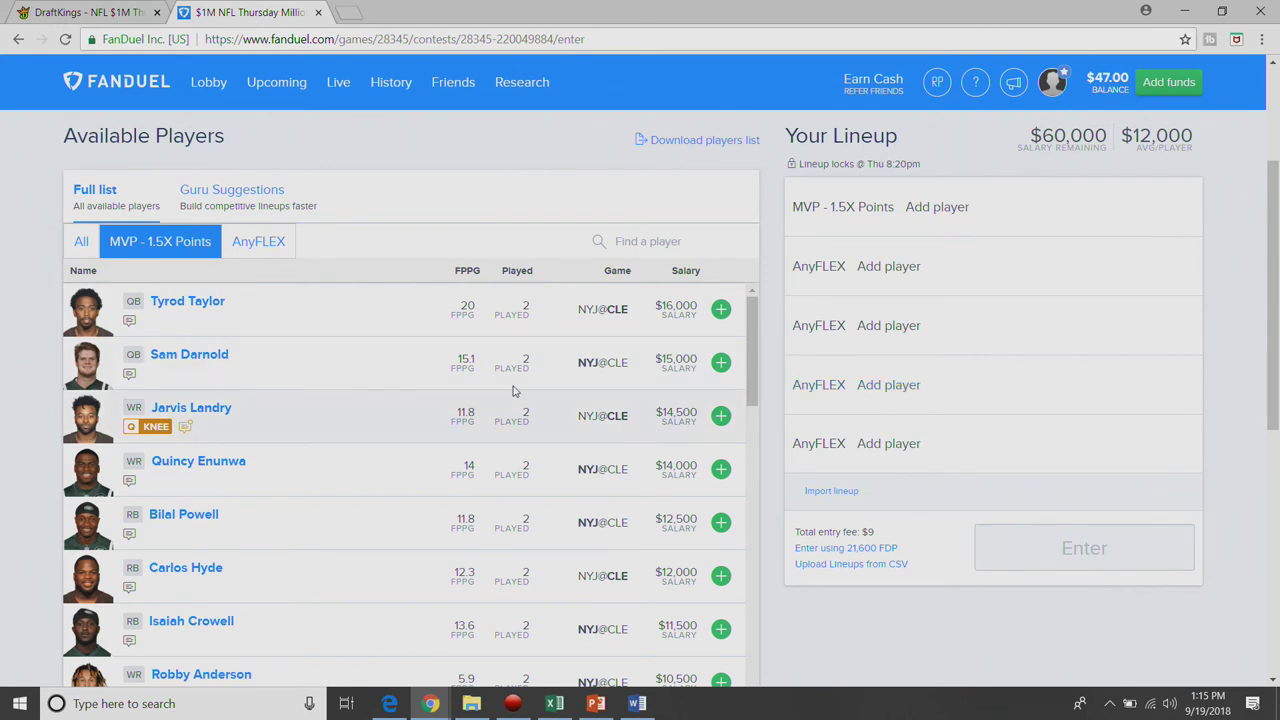
left_click(267, 246)
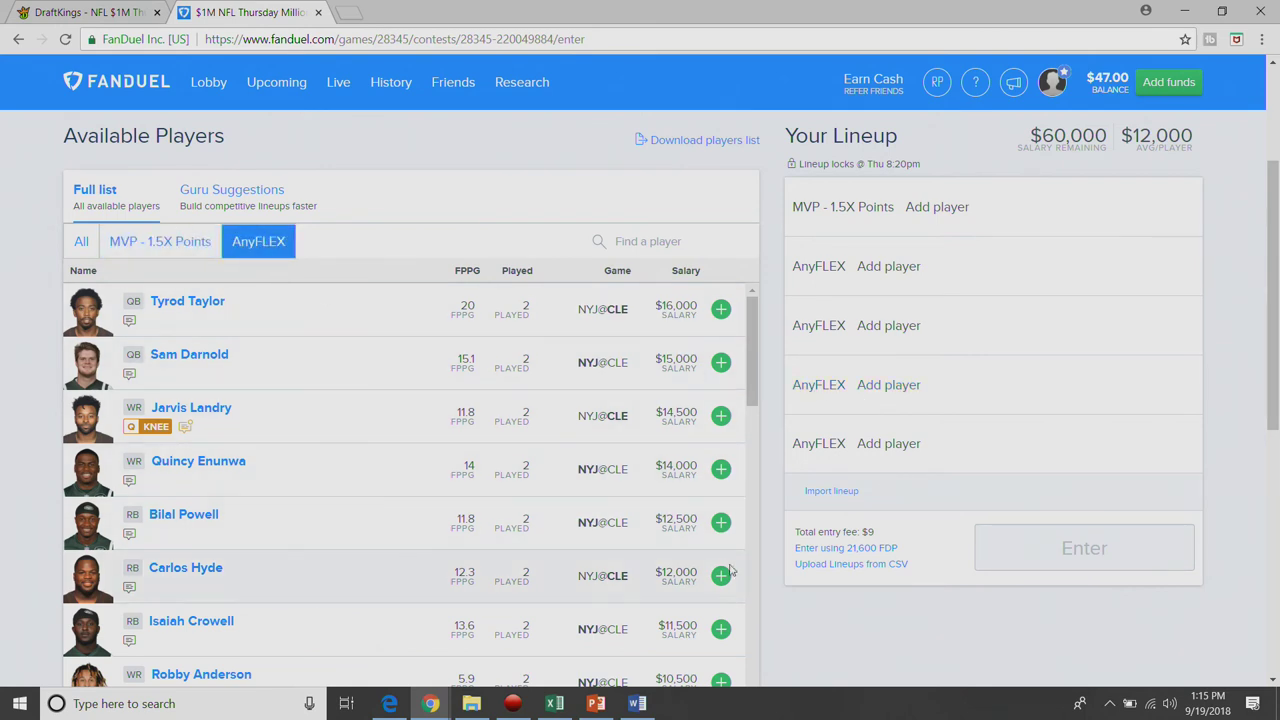
scroll(705, 515, "down", 2)
scroll(700, 518, "down", 2)
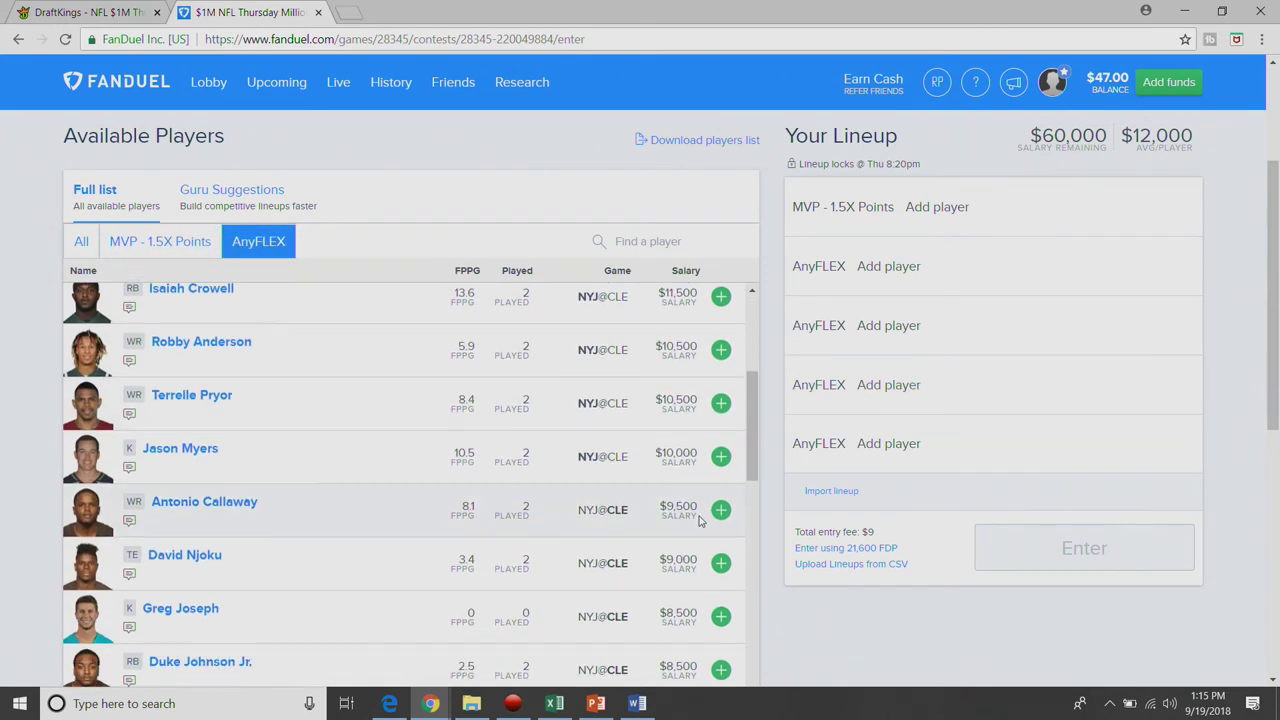
left_click(720, 563)
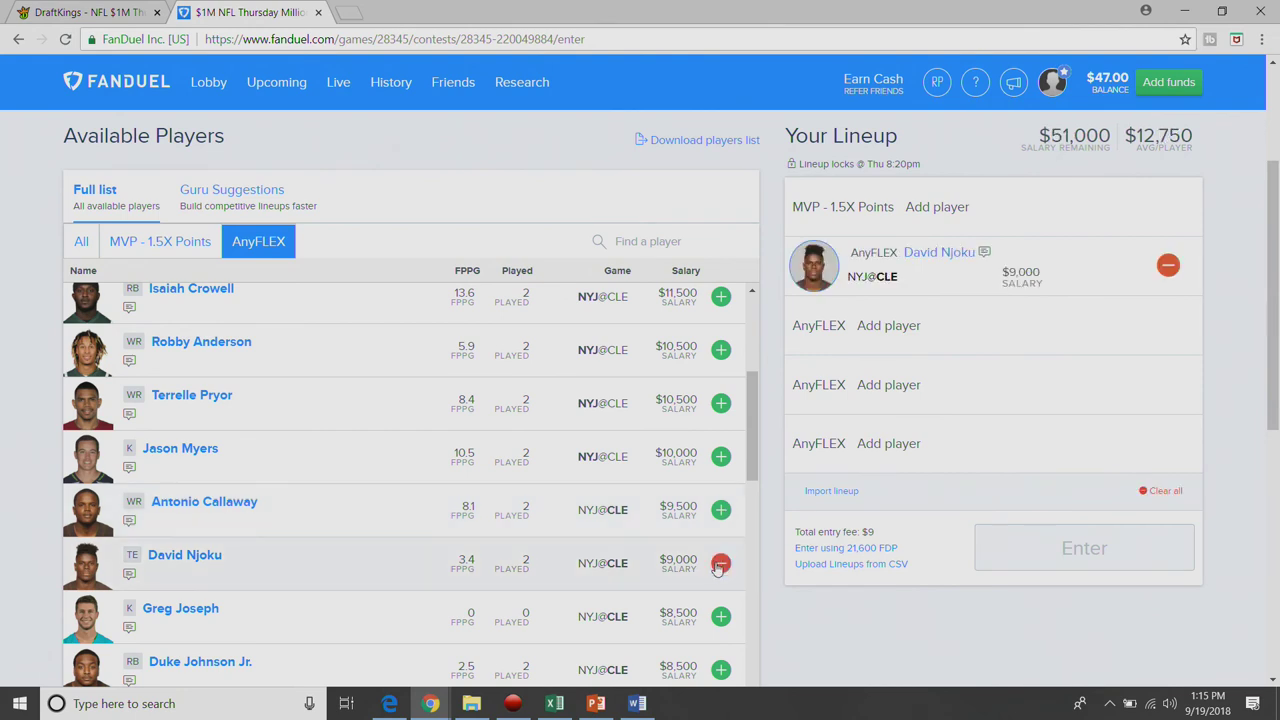
scroll(722, 555, "down", 3)
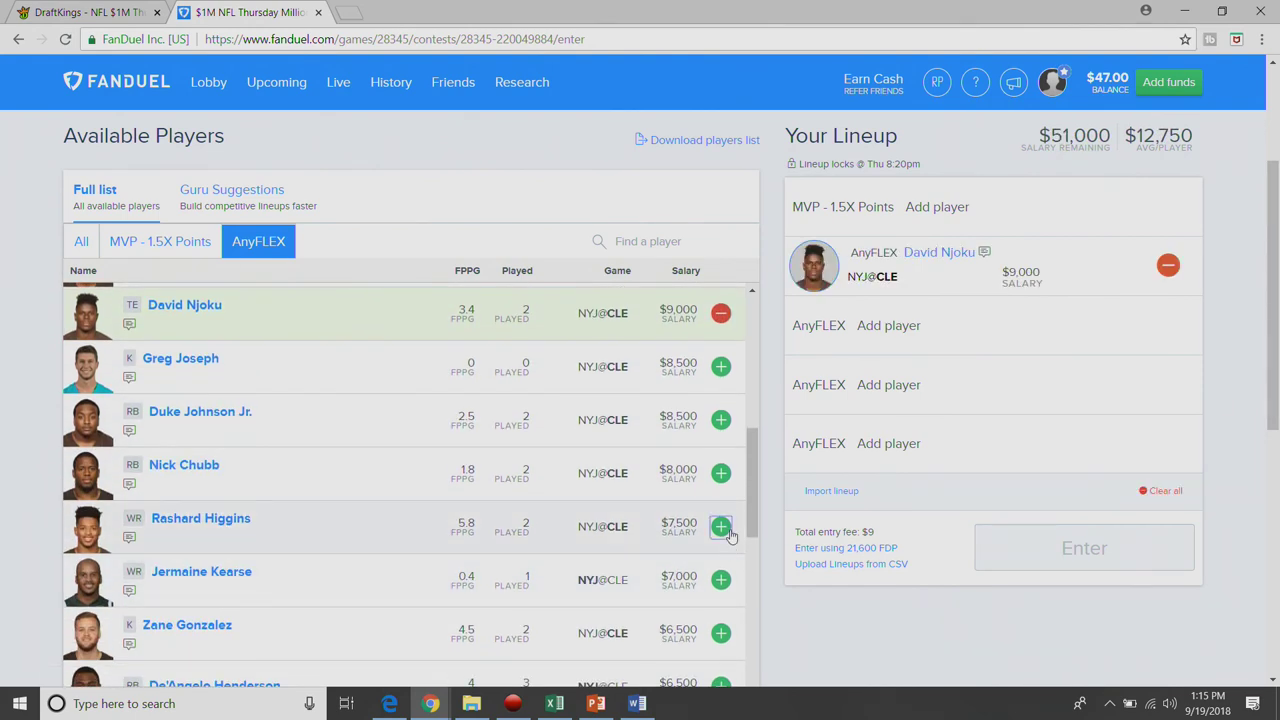
left_click(720, 526)
scroll(725, 530, "up", 3)
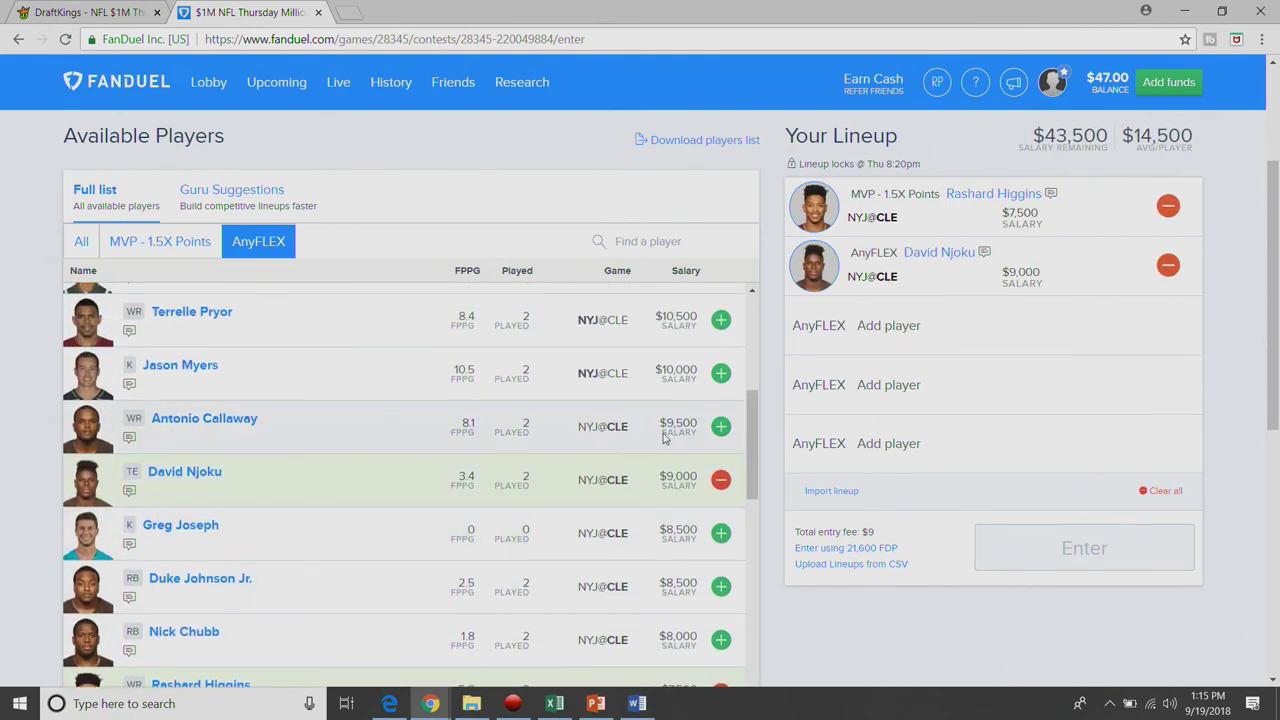
scroll(730, 530, "down", 3)
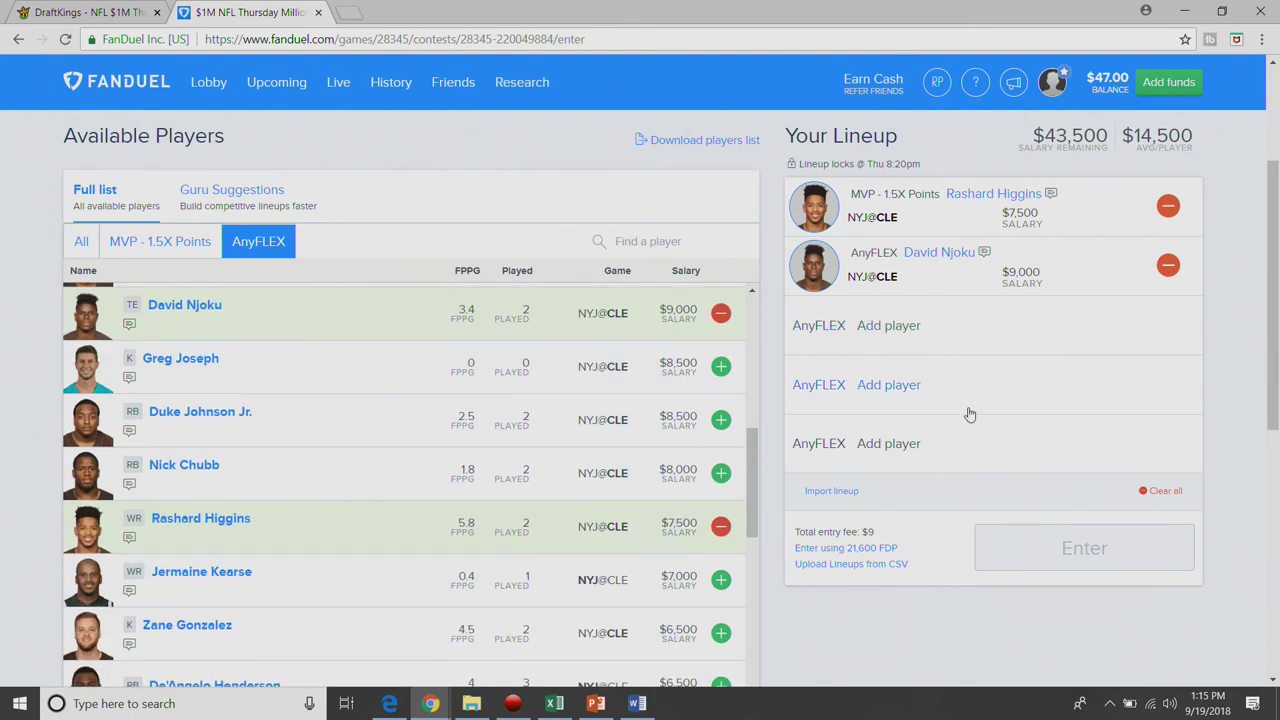
left_click(1165, 209)
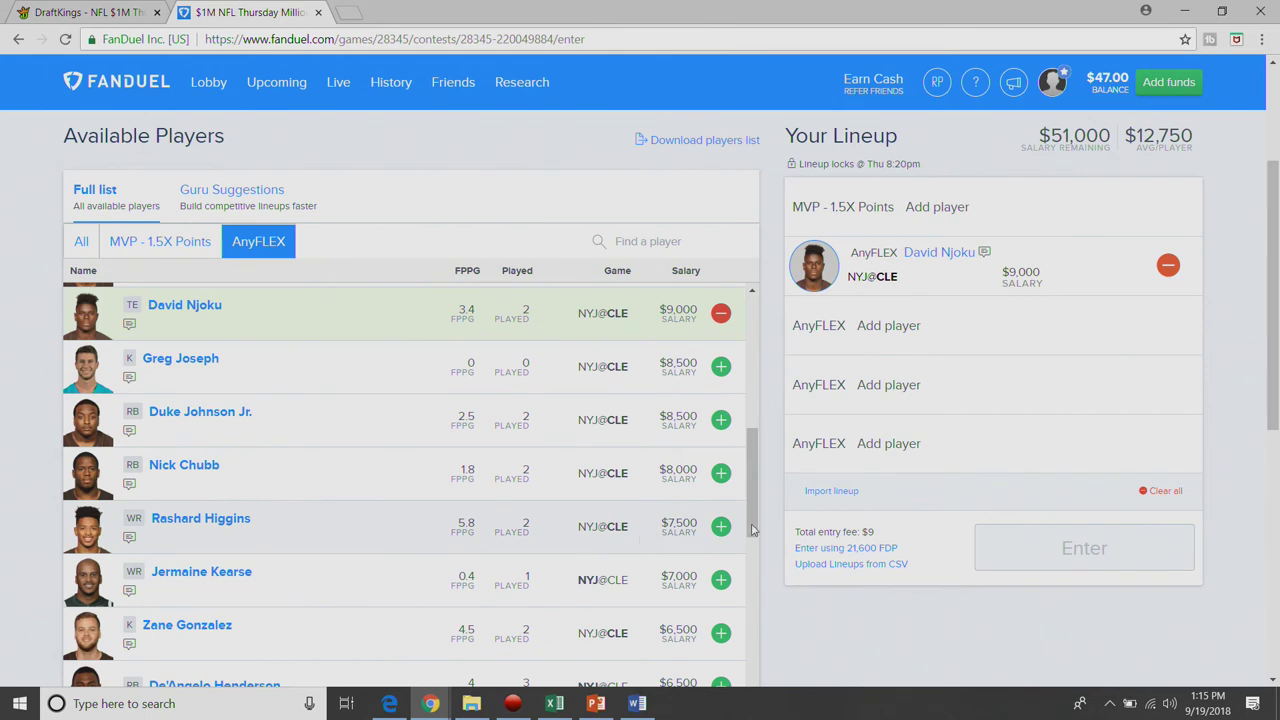
left_click(721, 527)
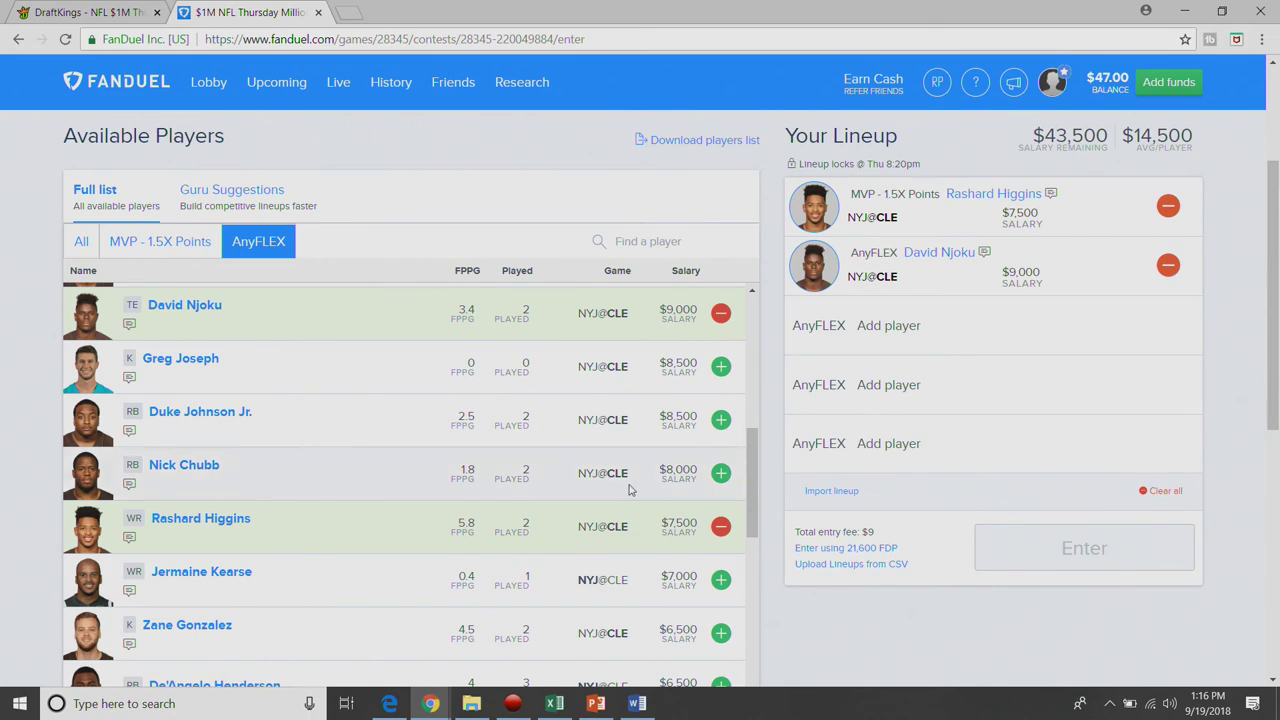
scroll(549, 432, "up", 1)
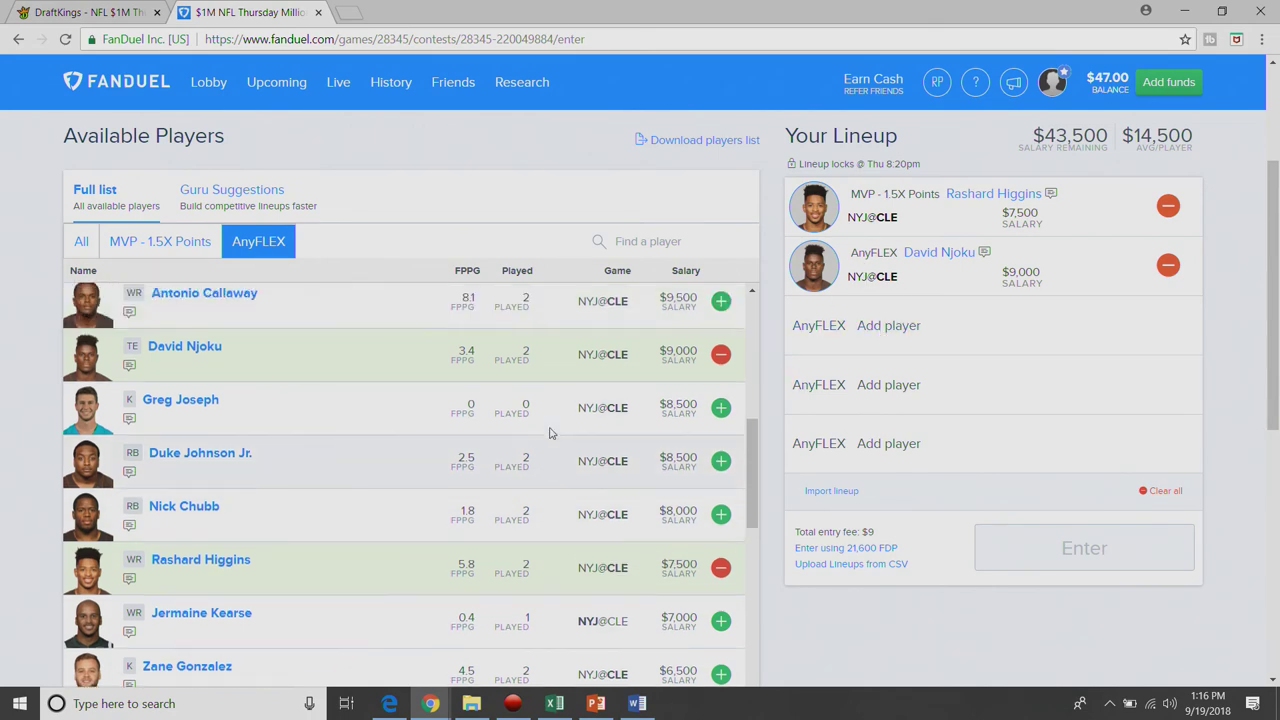
scroll(549, 432, "up", 5)
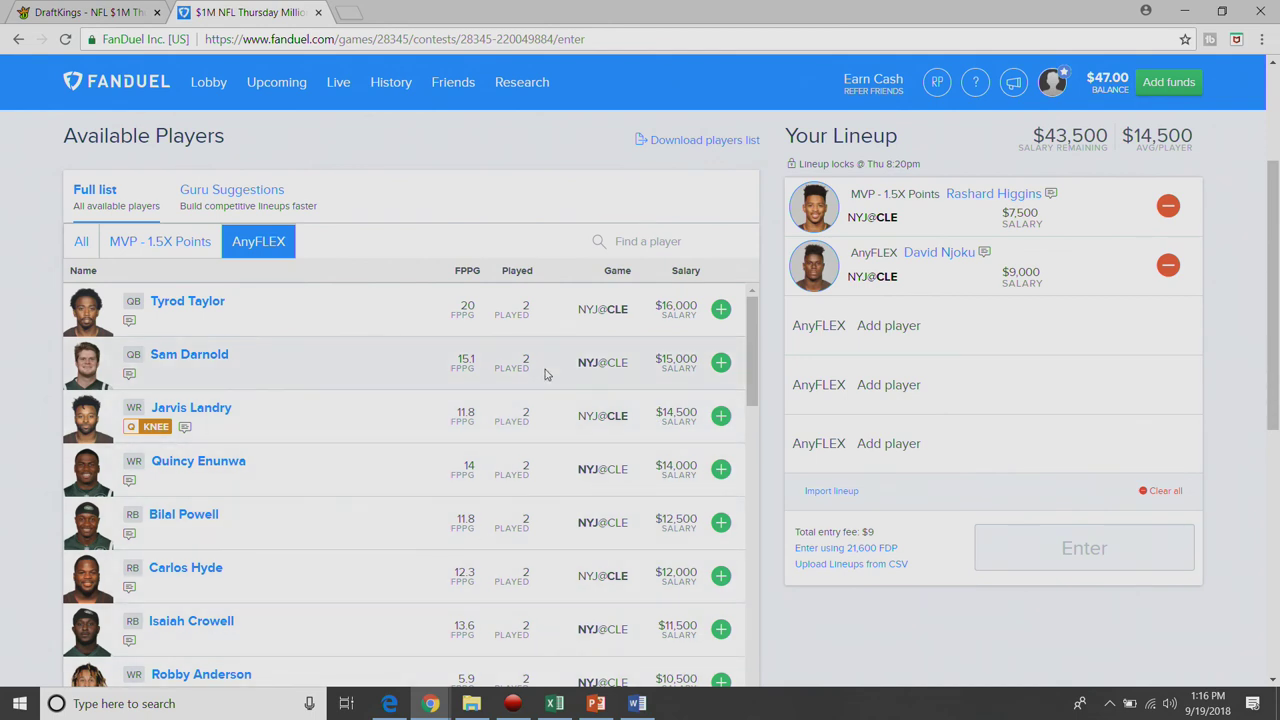
left_click(720, 309)
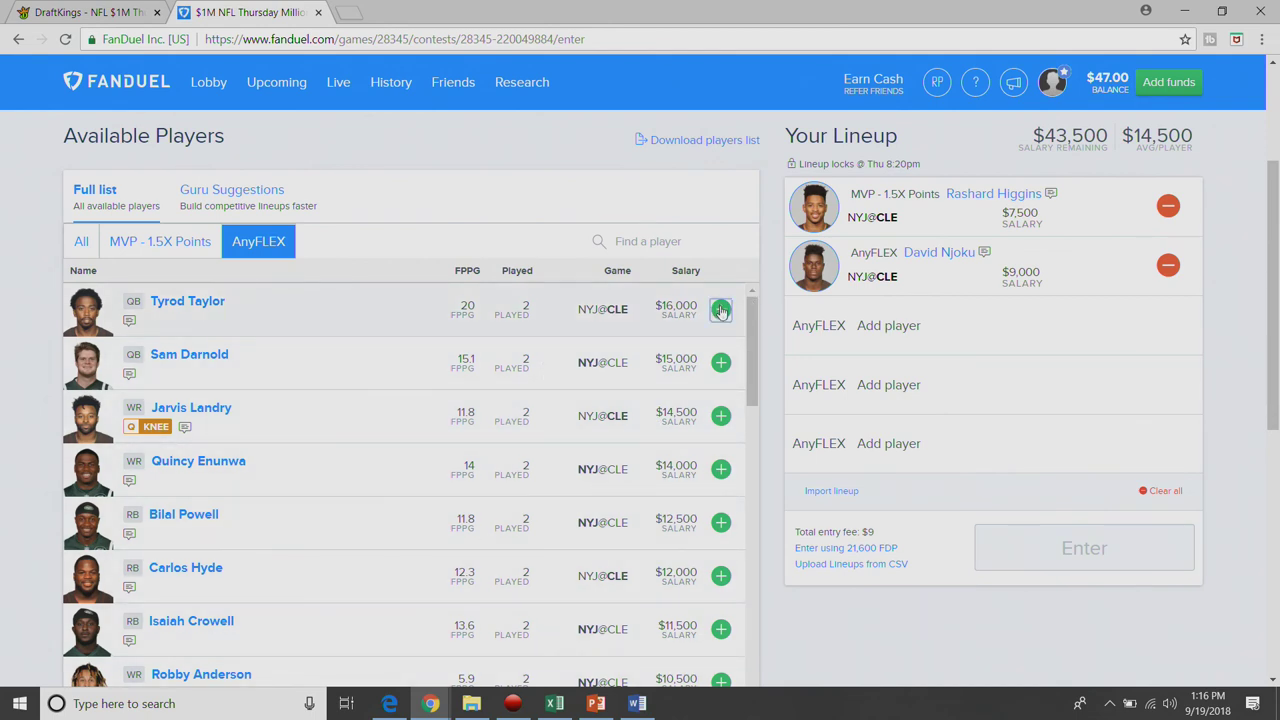
left_click(721, 362)
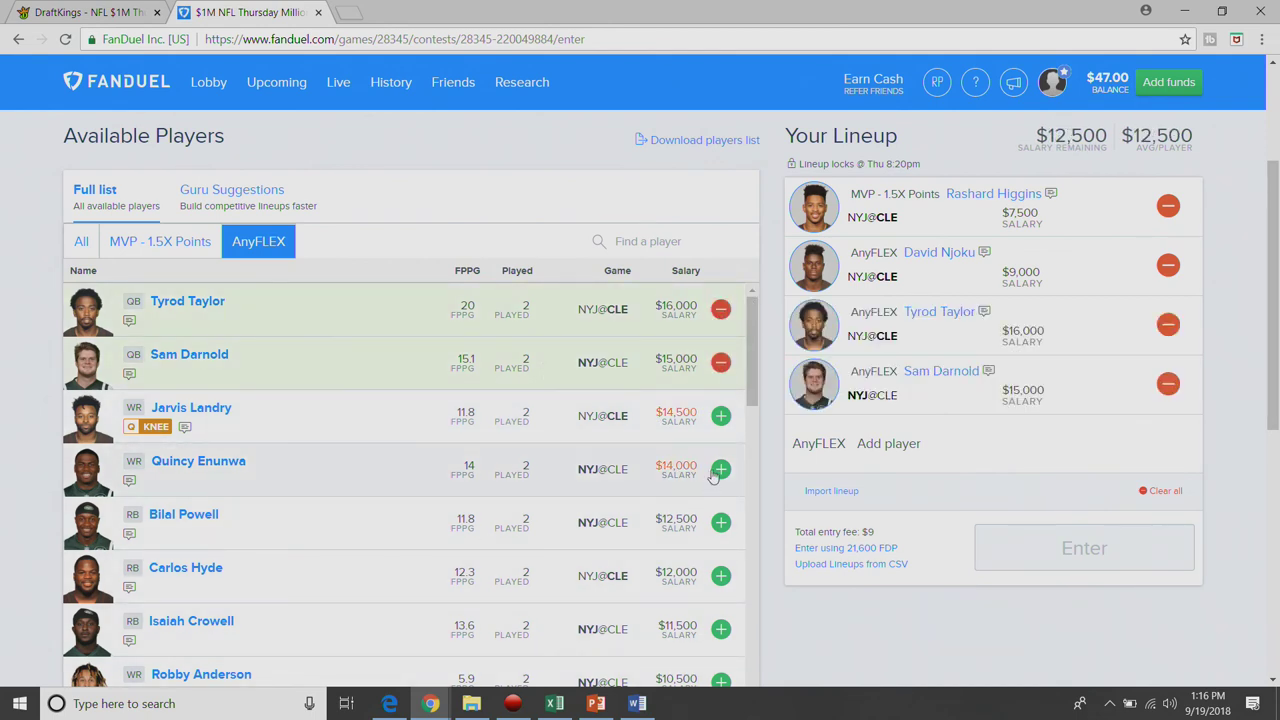
left_click(721, 575)
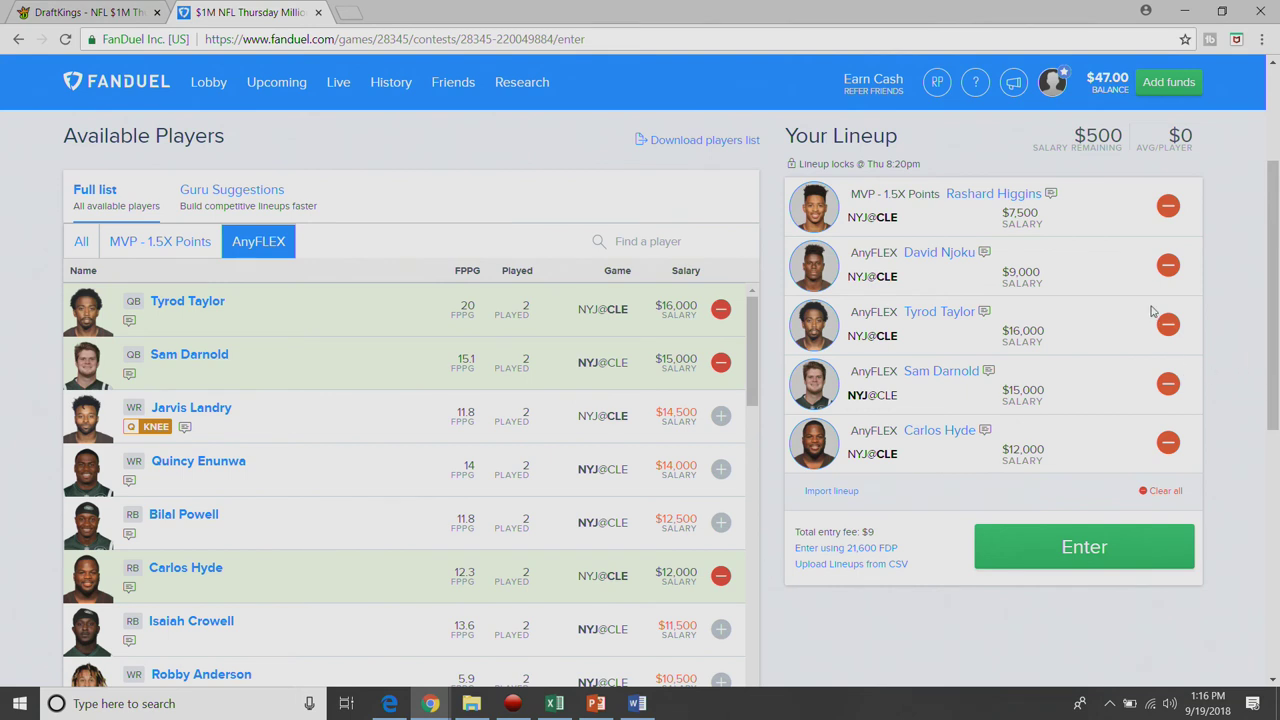
left_click(1168, 205)
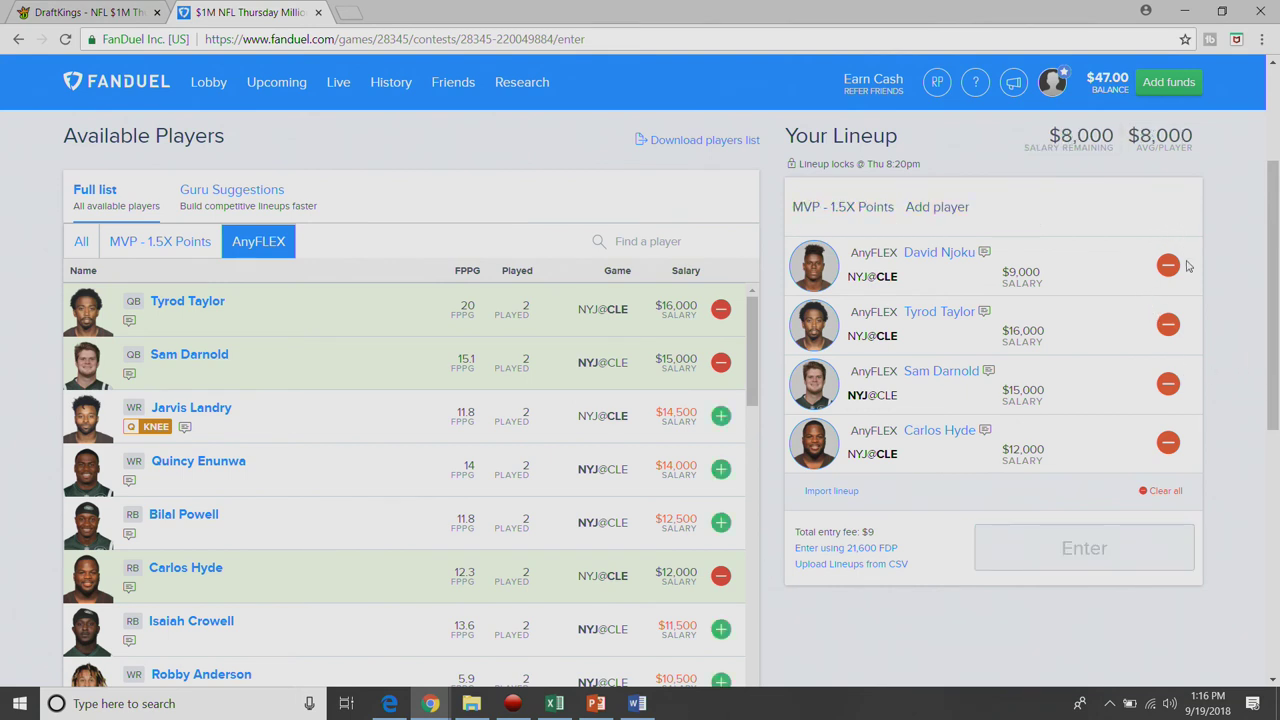
left_click(1168, 265)
left_click(1168, 326)
left_click(1168, 384)
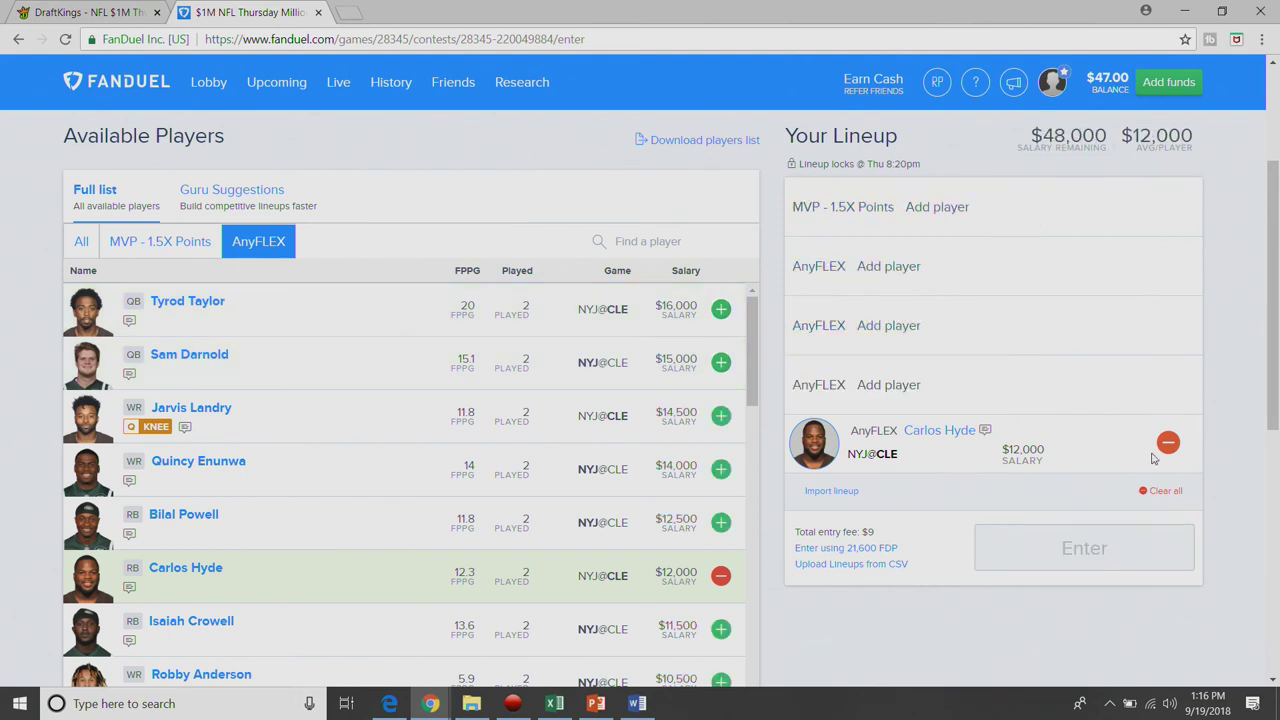
left_click(1166, 443)
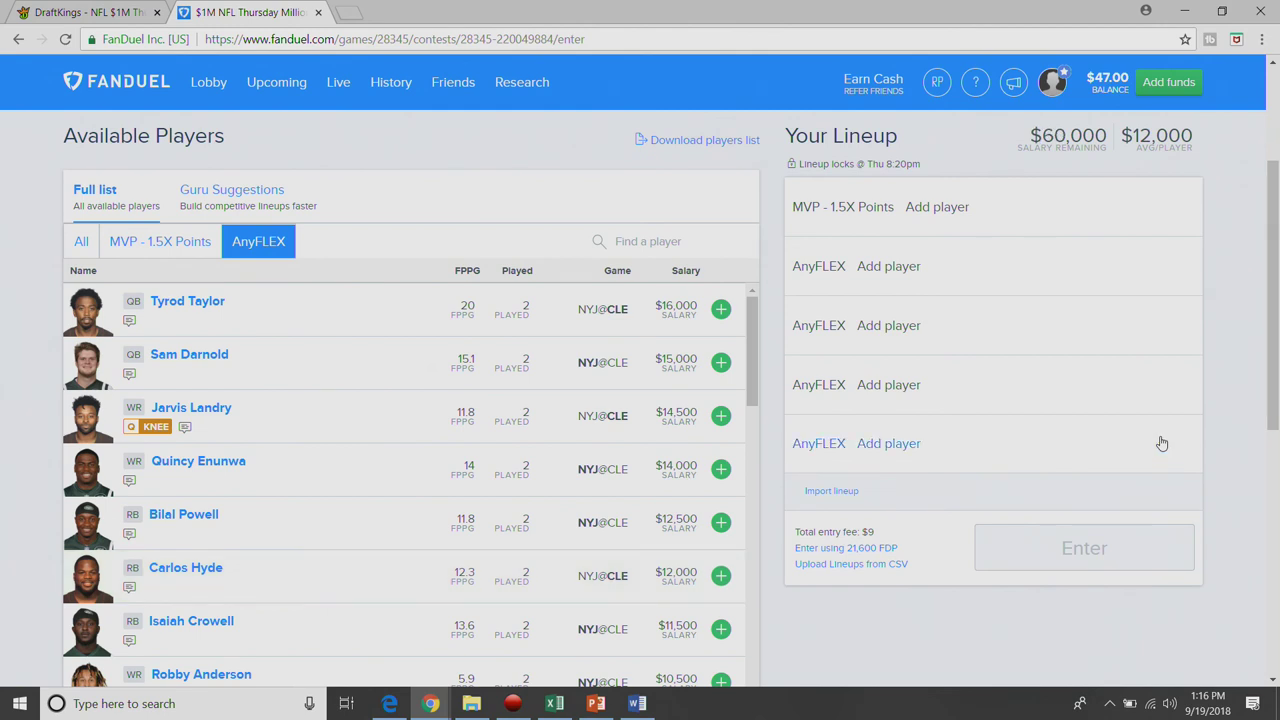